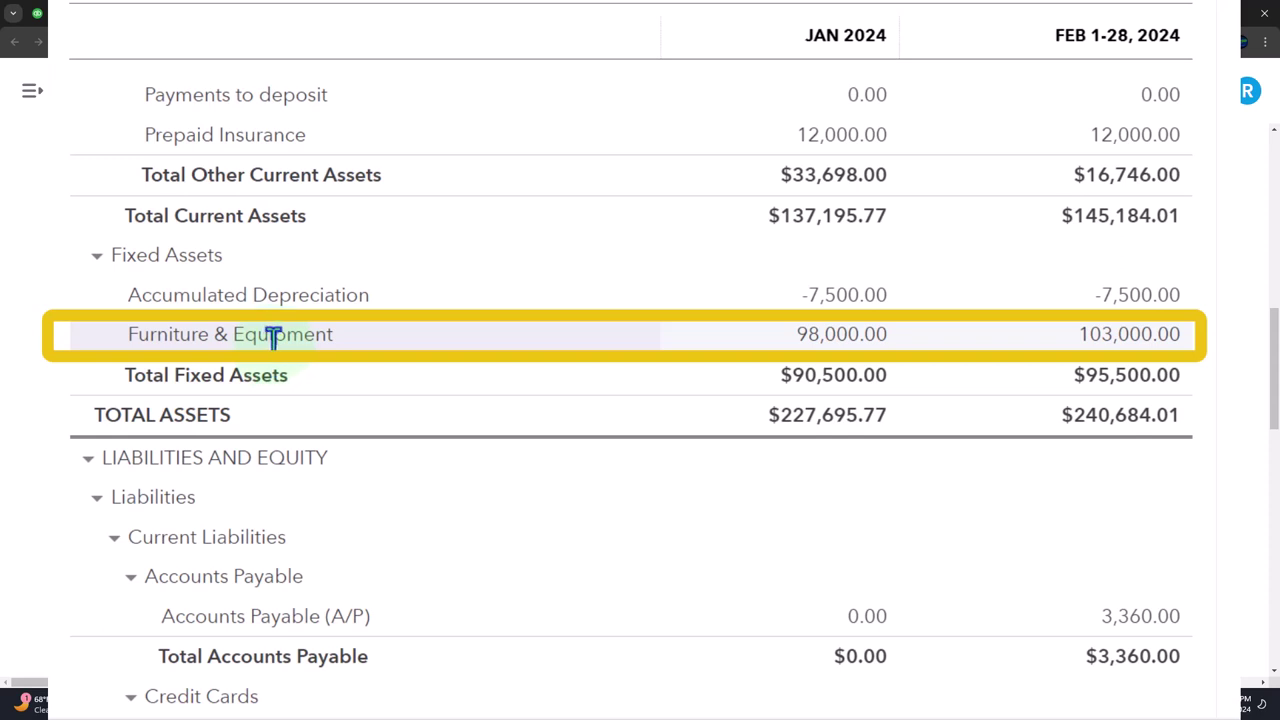
# Open the chart of accounts at 150% page zoom with the navigation menu collapsed.
pyautogui.click(115, 18)
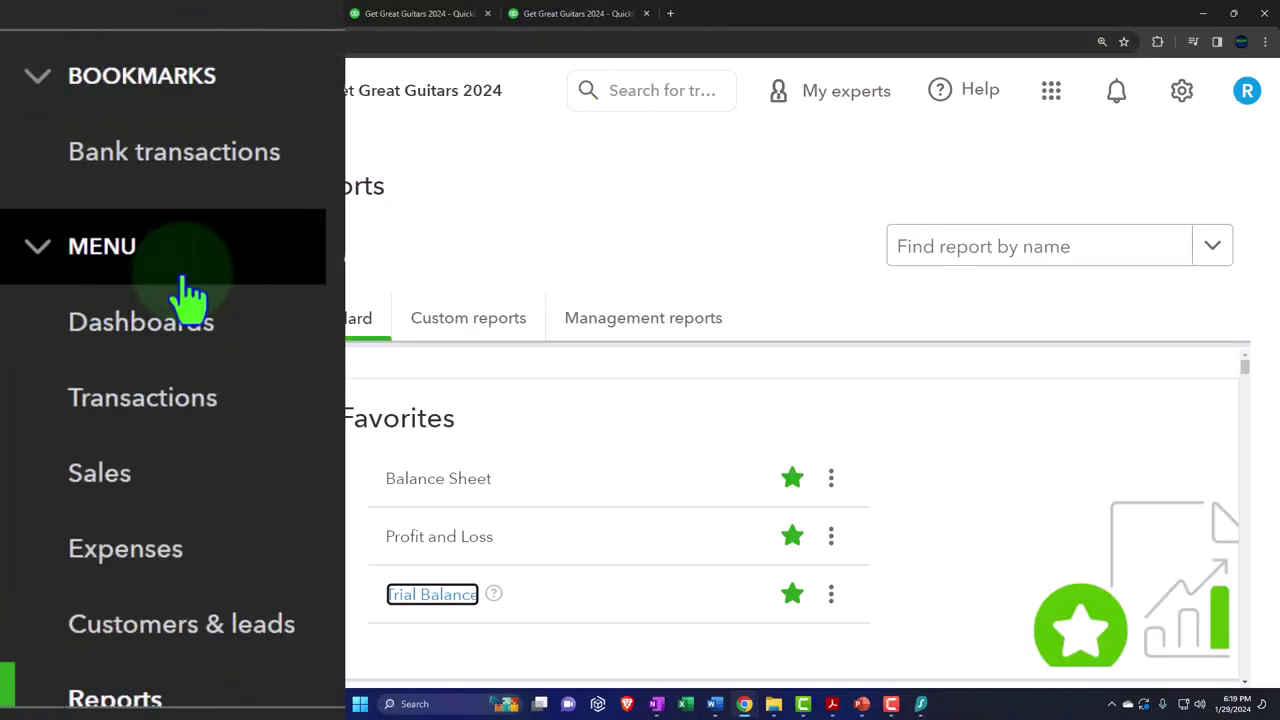
pyautogui.hotkey('ctrl', '-')
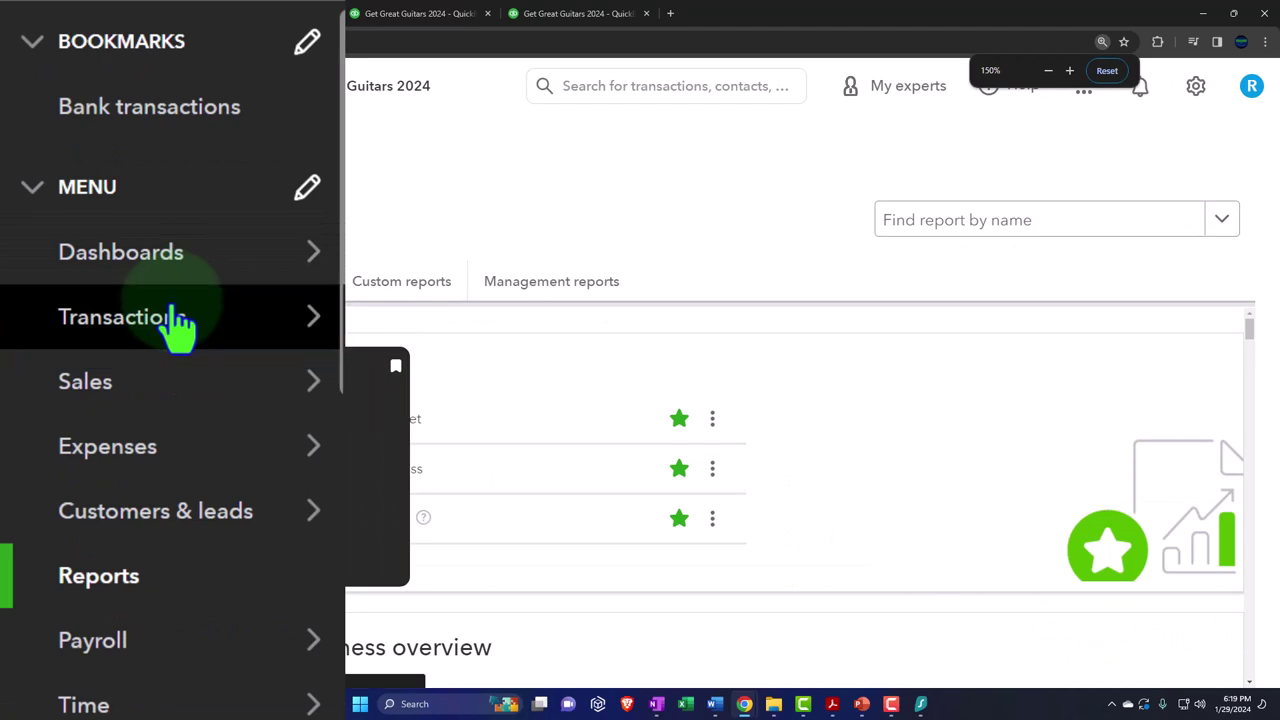
pyautogui.click(178, 323)
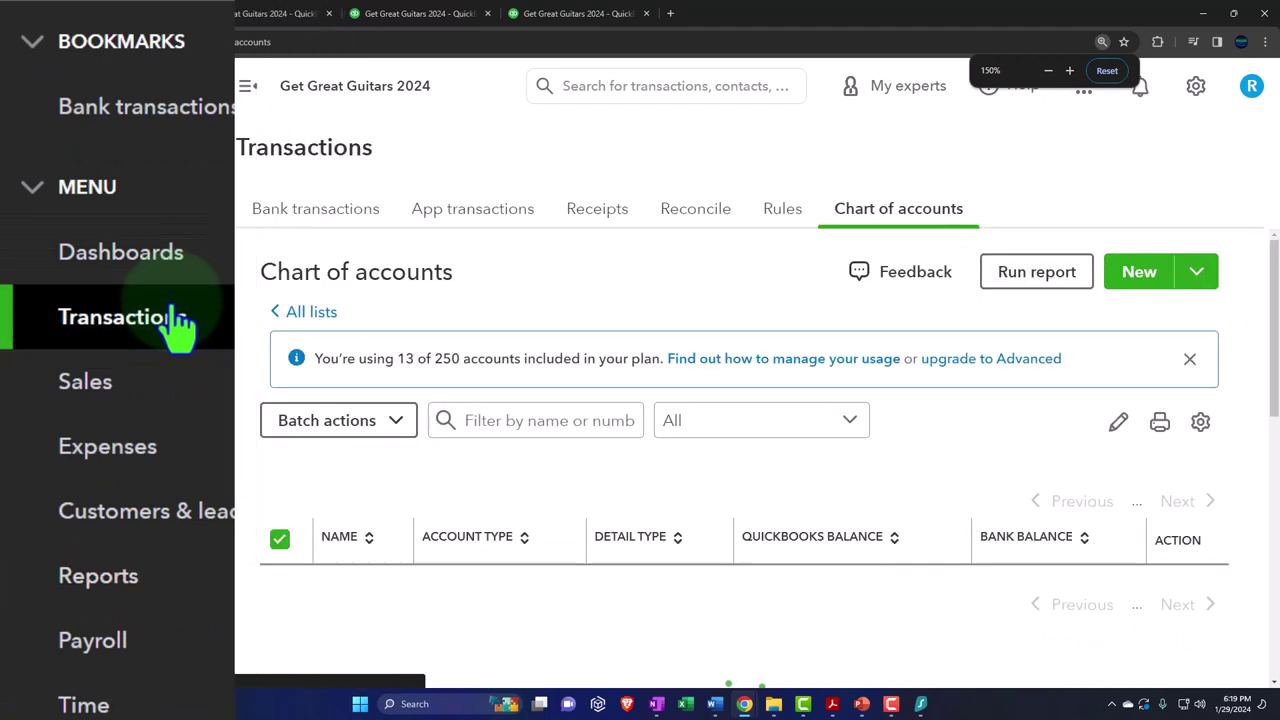
pyautogui.click(862, 230)
pyautogui.click(246, 88)
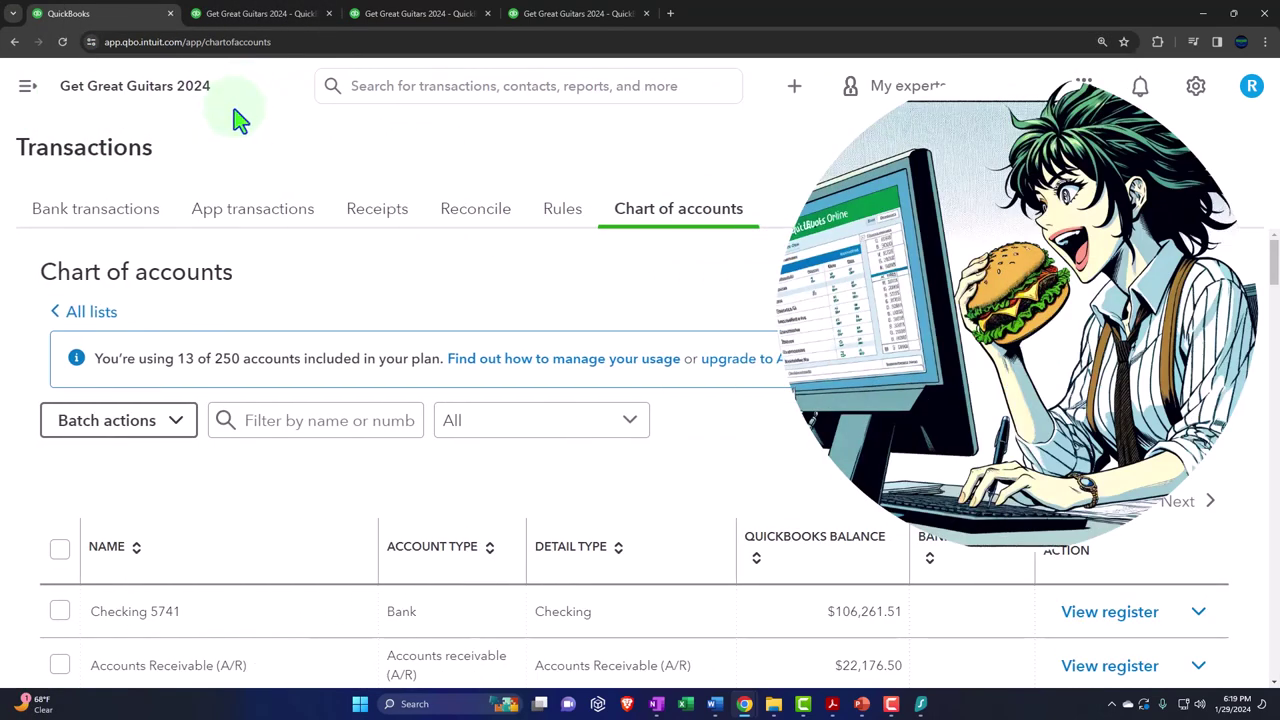
# Examine the chart of accounts listing, comparing the account types and detail types of the asset, liability, equity and income accounts.
pyautogui.scroll(-5, 228, 413)
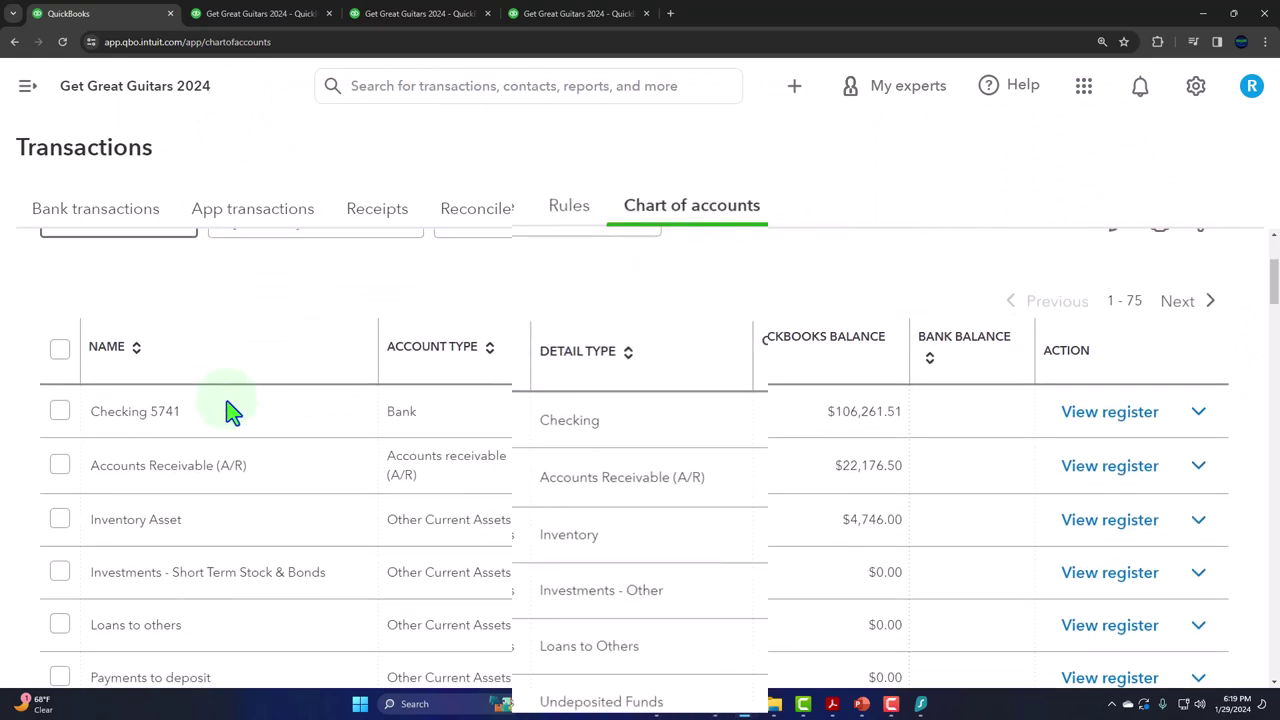
pyautogui.scroll(-5, 220, 420)
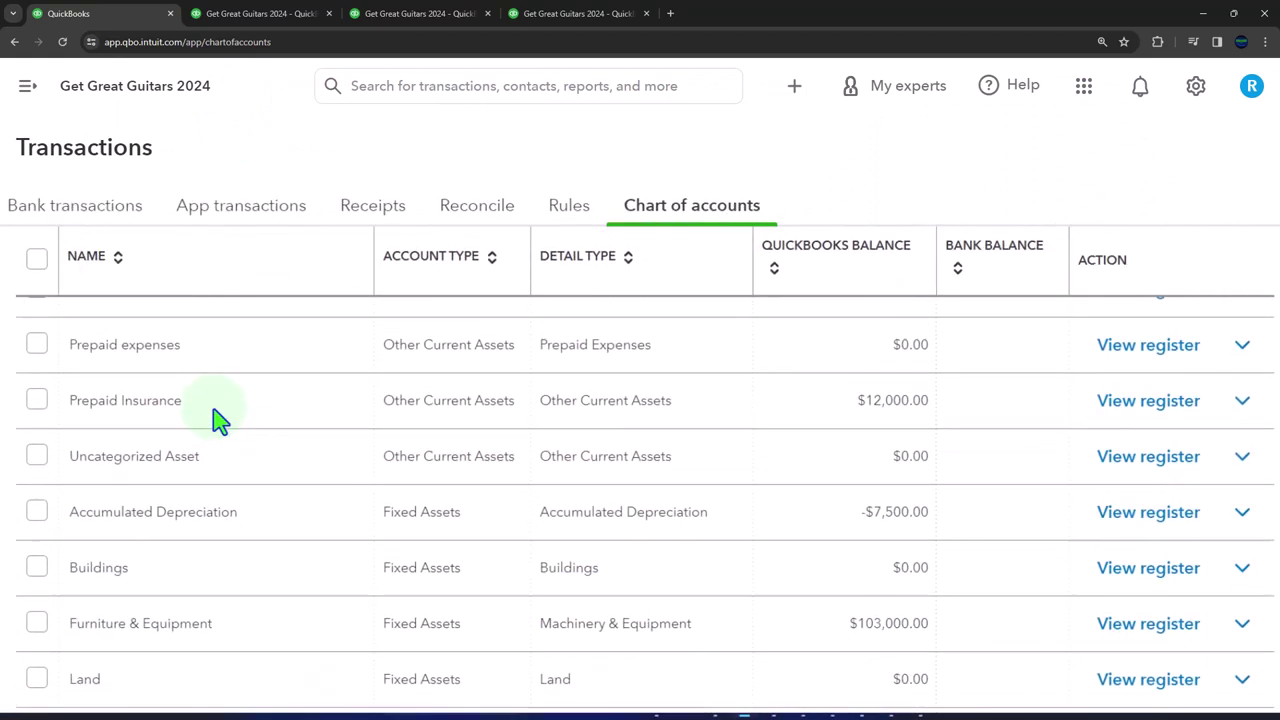
pyautogui.scroll(-1, 215, 420)
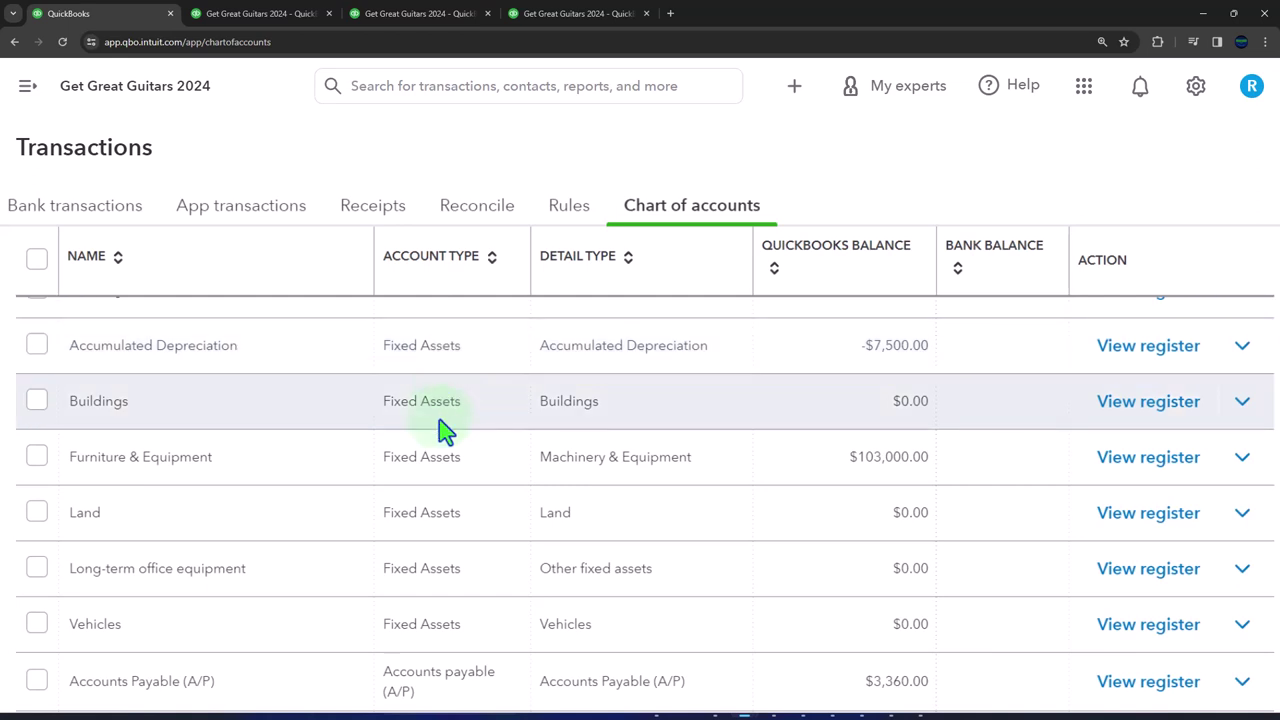
pyautogui.scroll(-9, 443, 450)
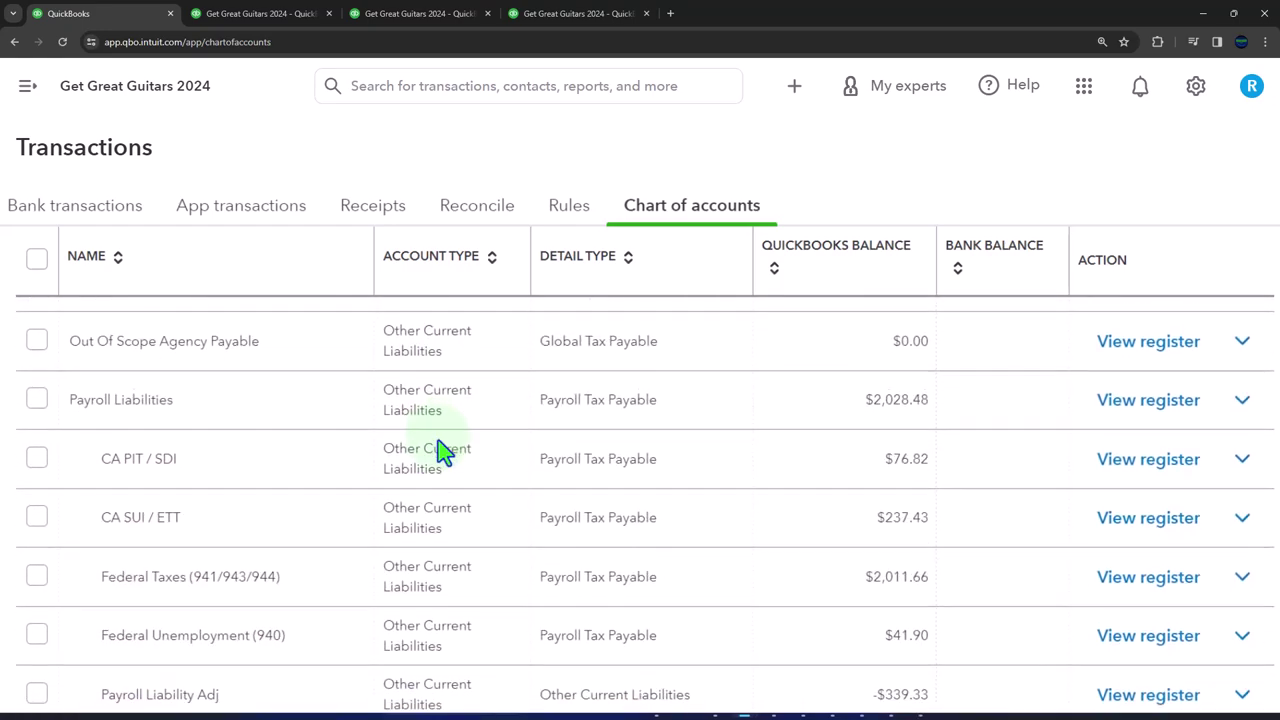
pyautogui.scroll(-12, 443, 455)
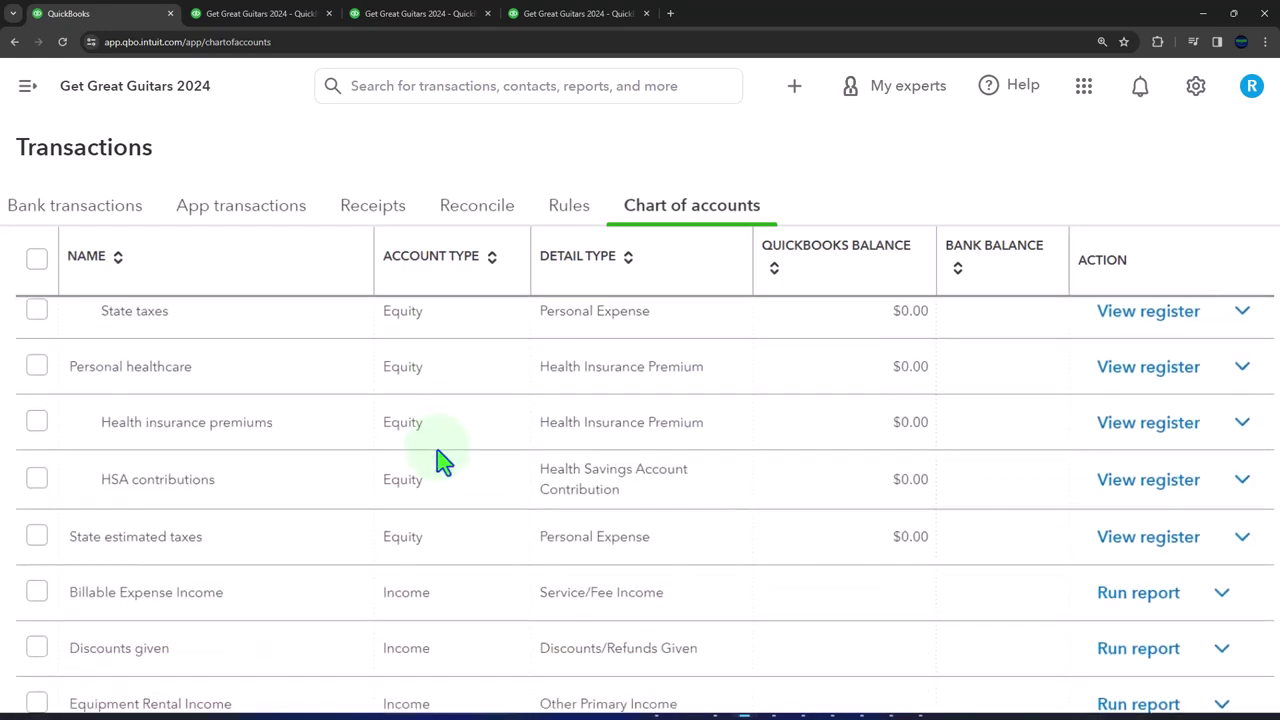
pyautogui.scroll(-12, 443, 462)
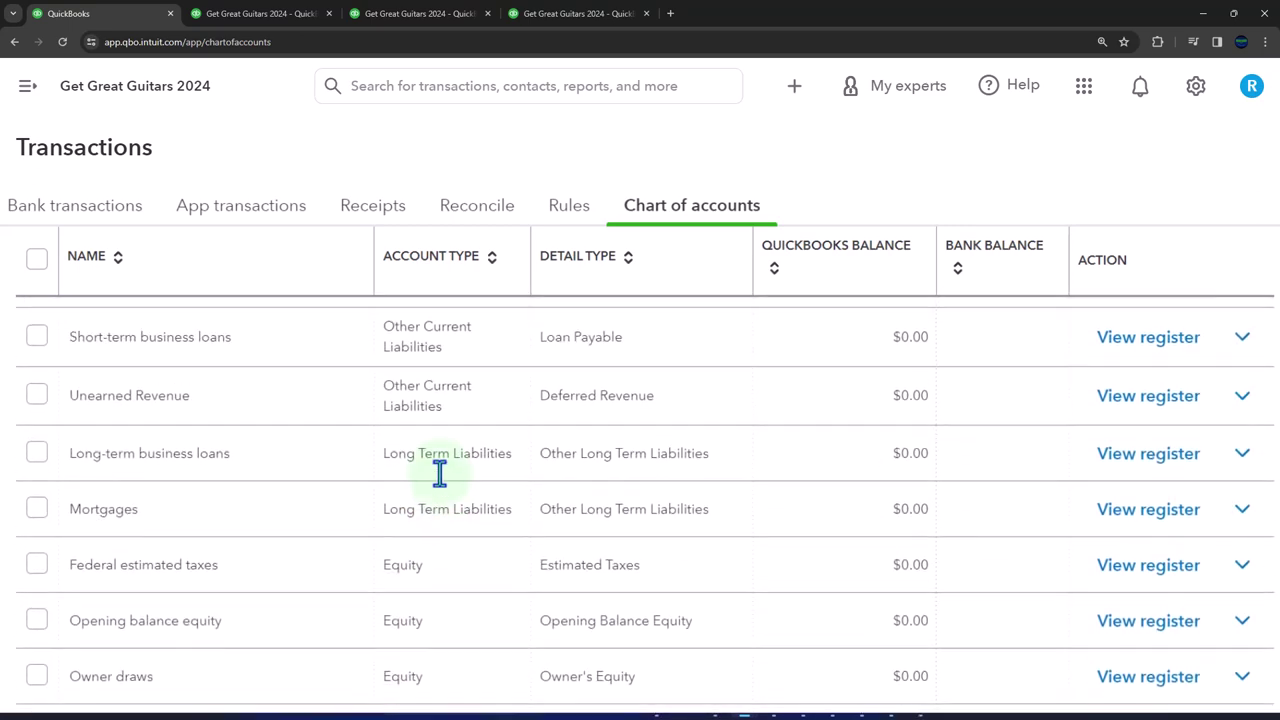
pyautogui.scroll(8, 440, 478)
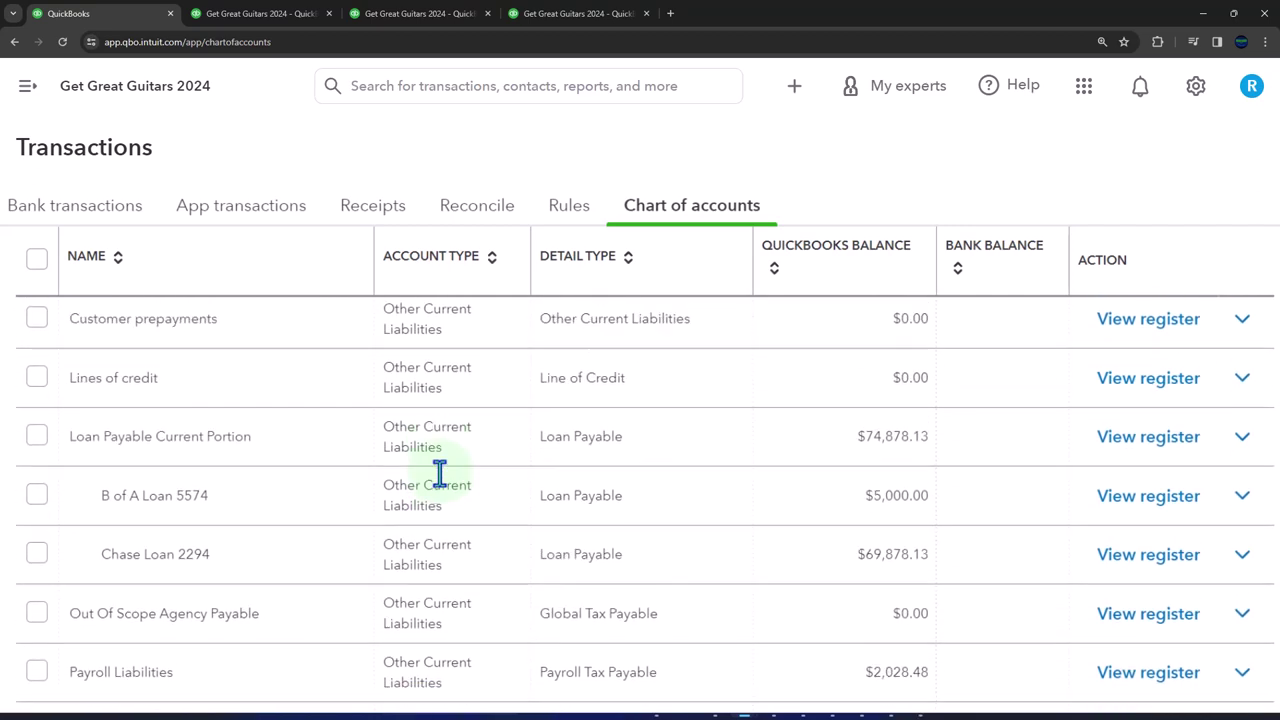
pyautogui.scroll(10, 440, 475)
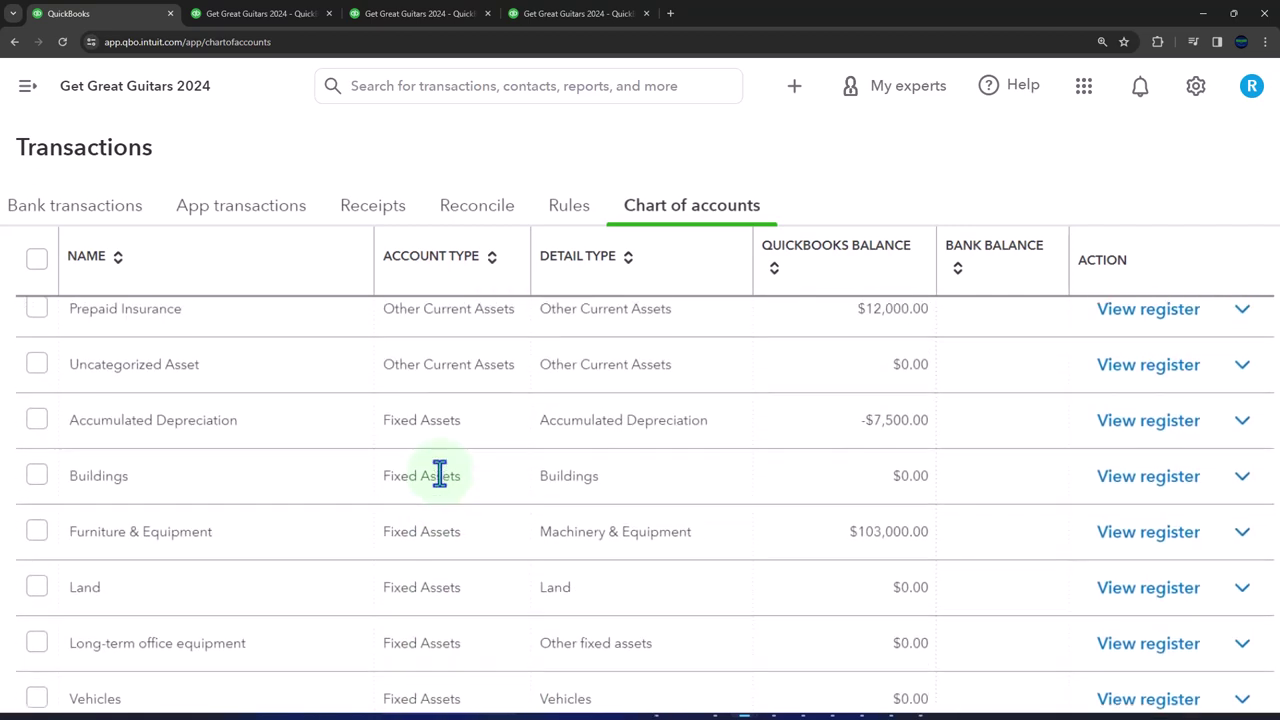
pyautogui.scroll(4, 440, 475)
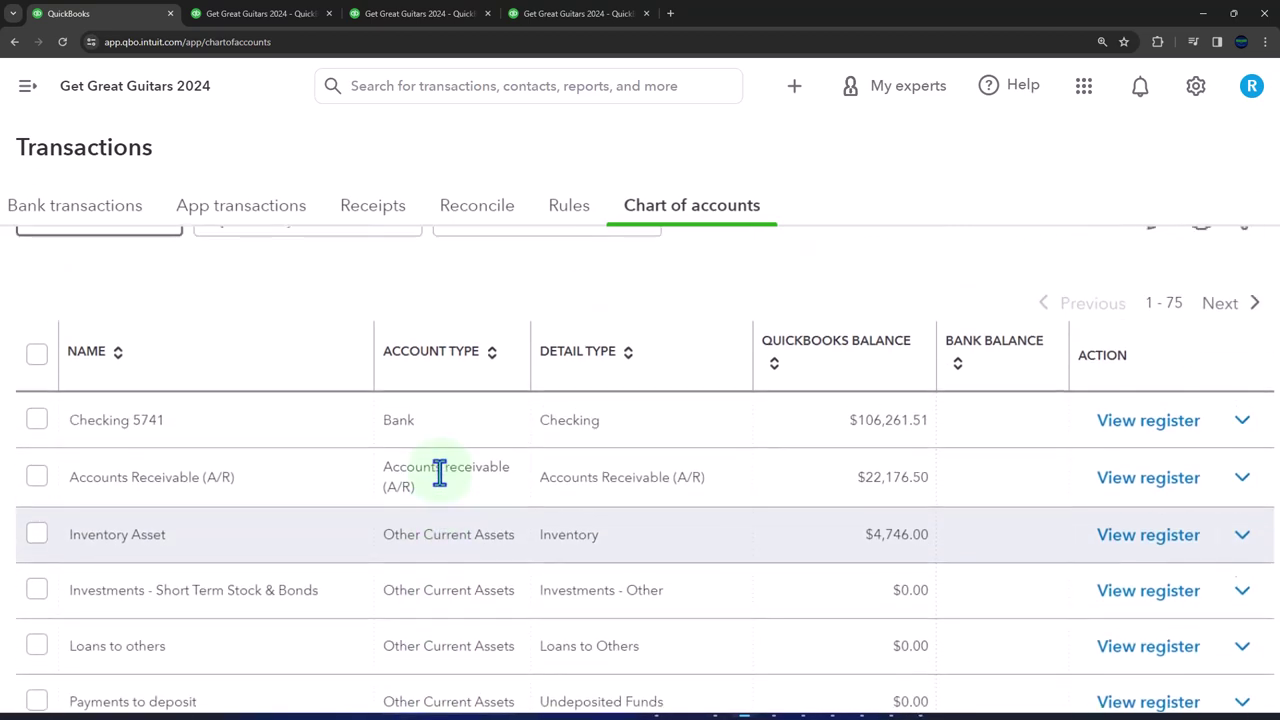
pyautogui.scroll(-3, 440, 475)
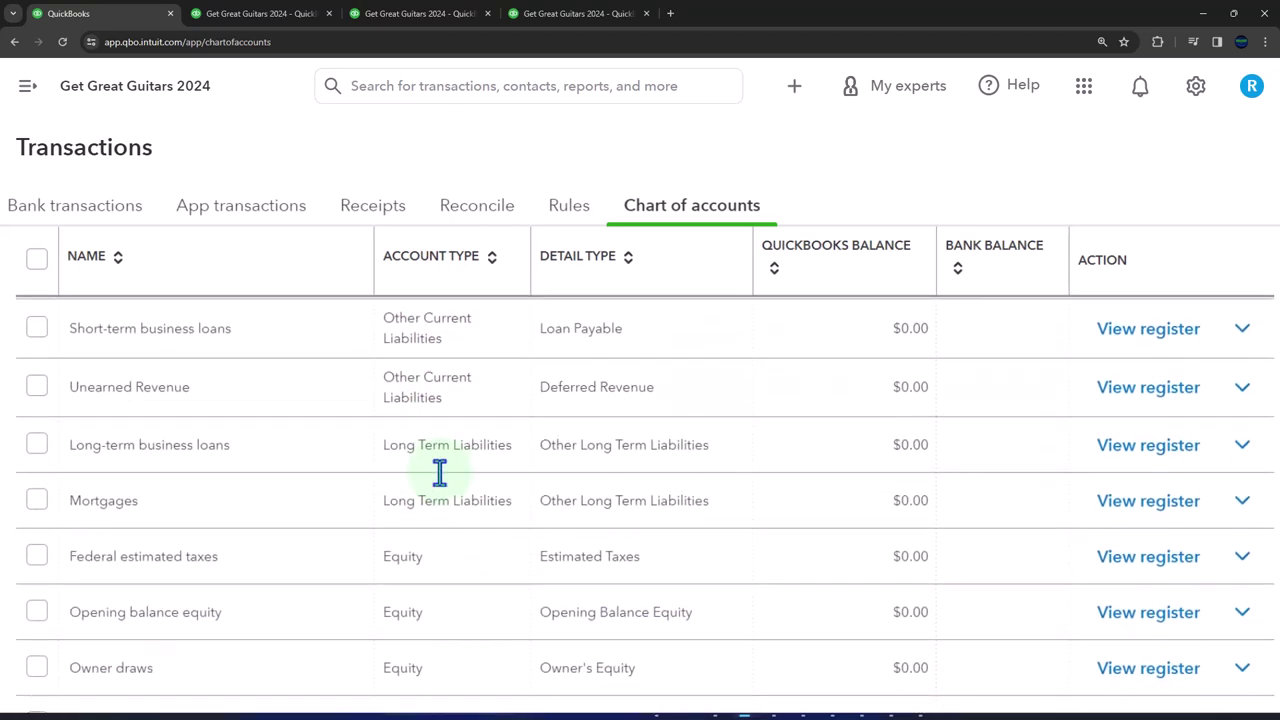
pyautogui.scroll(2, 440, 474)
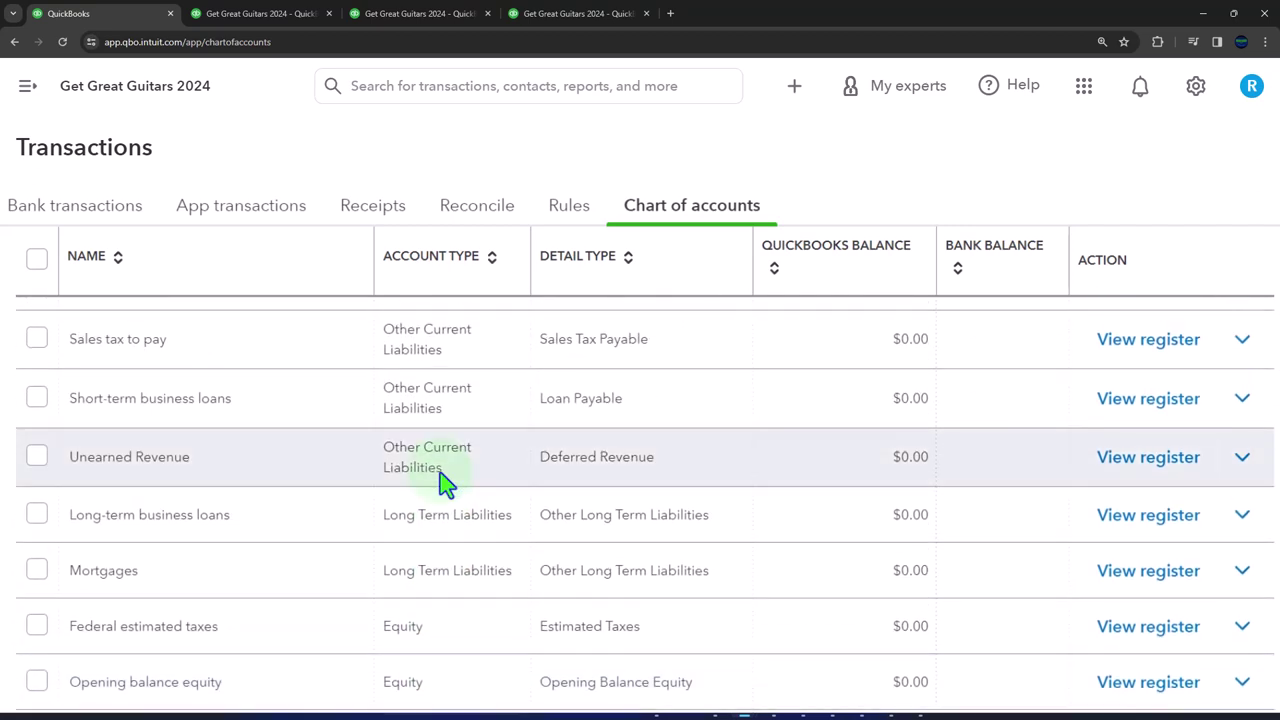
pyautogui.scroll(6, 445, 483)
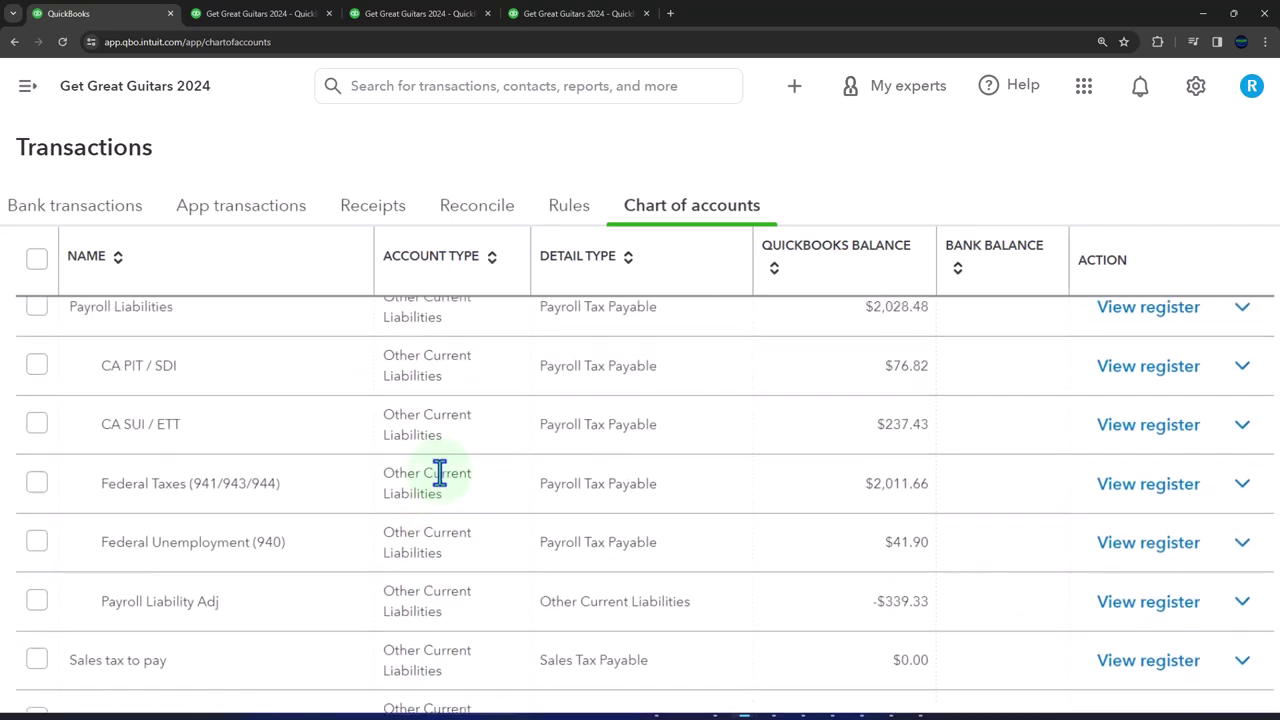
pyautogui.scroll(2, 440, 474)
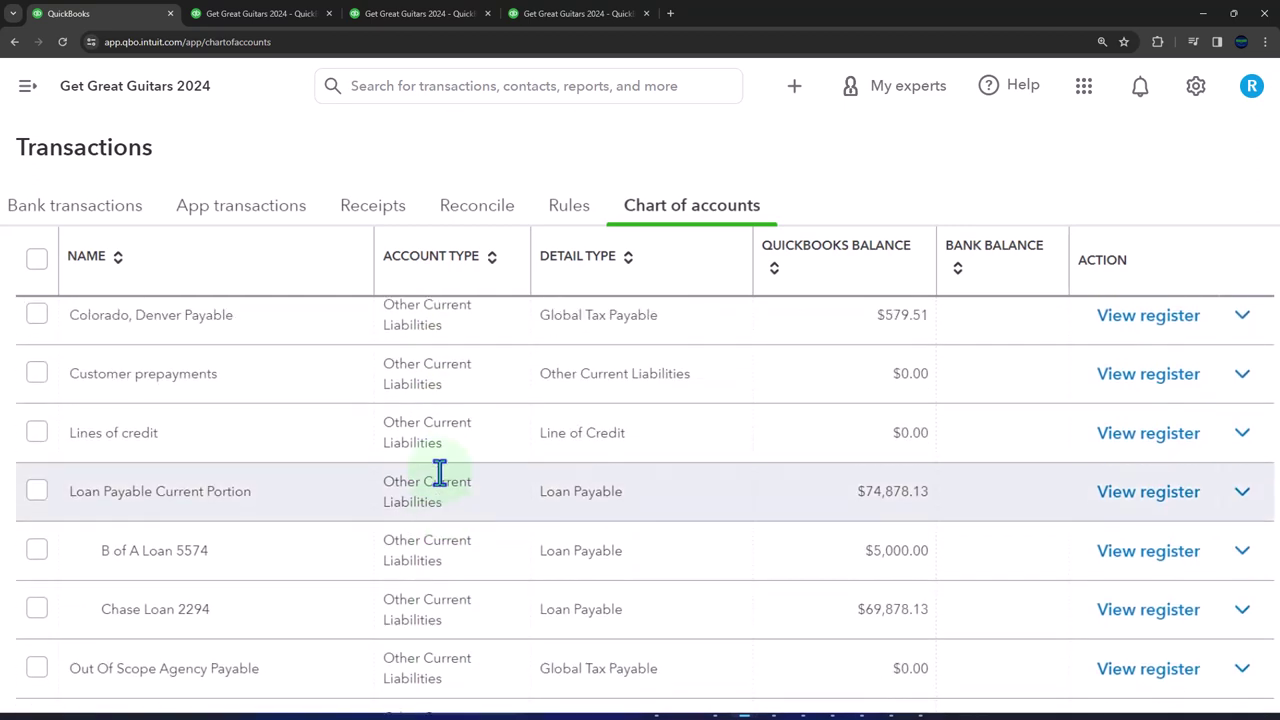
pyautogui.scroll(4, 440, 474)
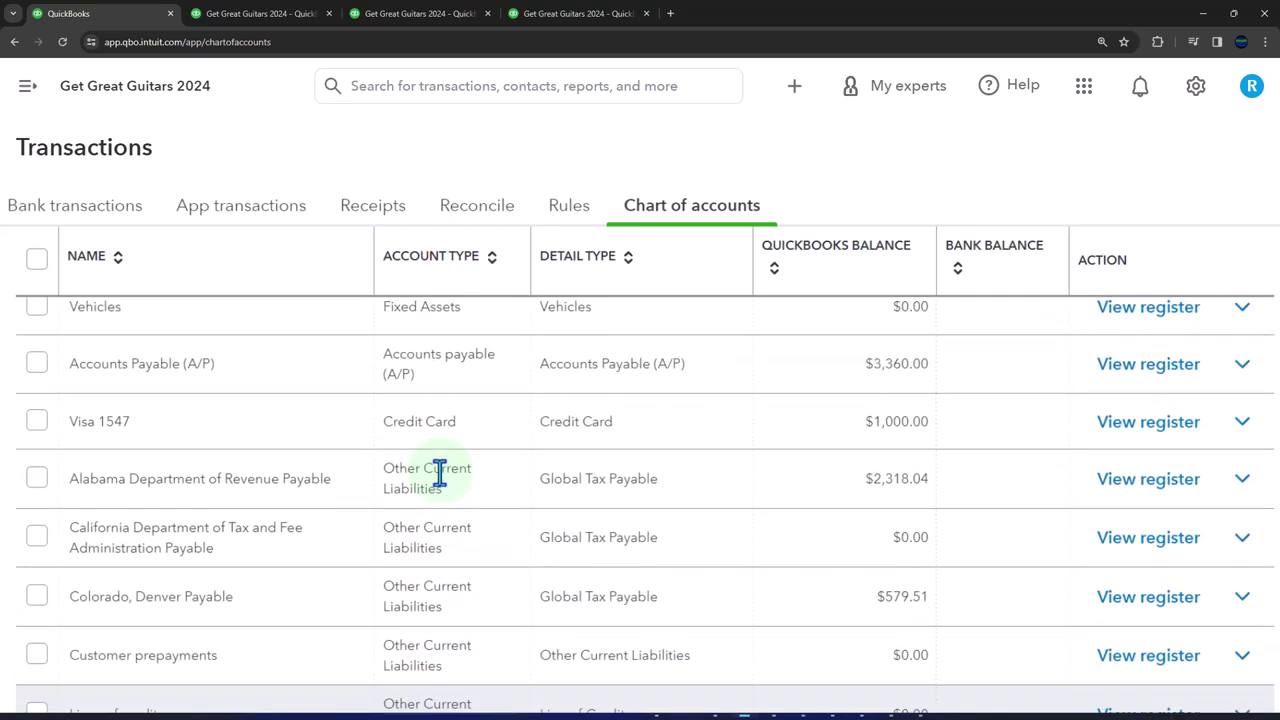
pyautogui.scroll(1, 440, 474)
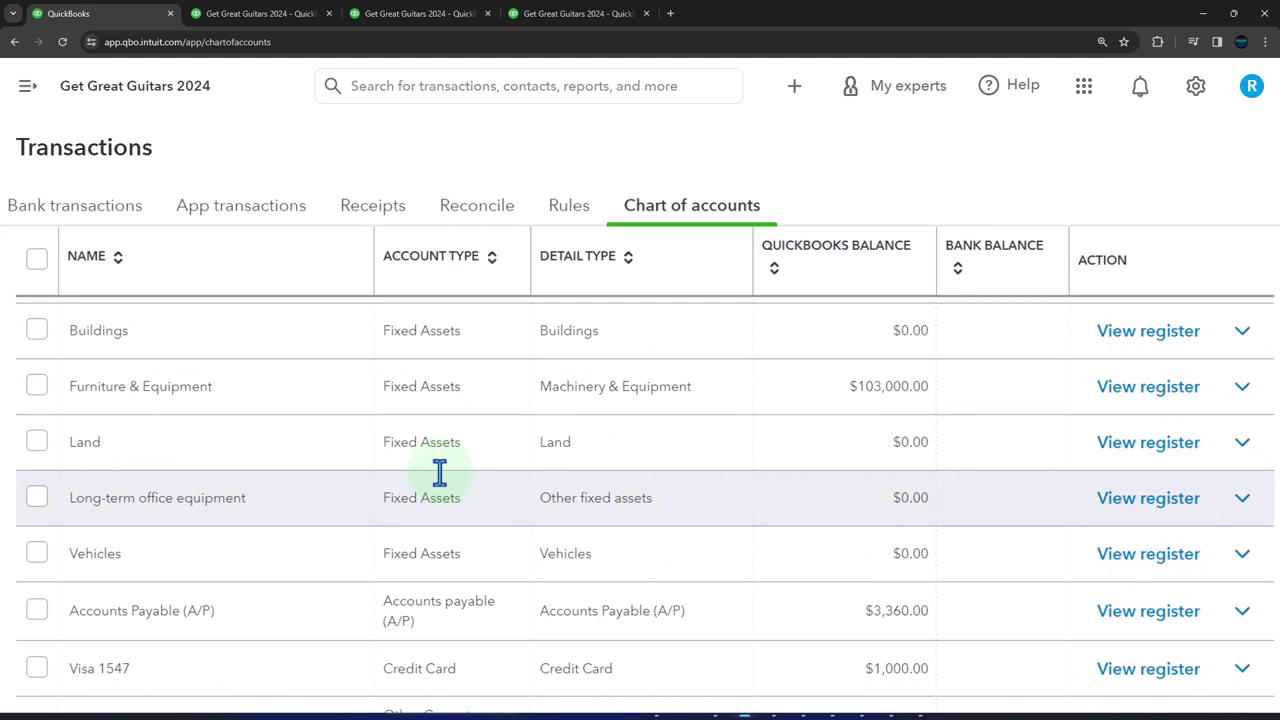
# Open the Furniture & Equipment account for editing and view its tax form section options.
pyautogui.scroll(1, 440, 474)
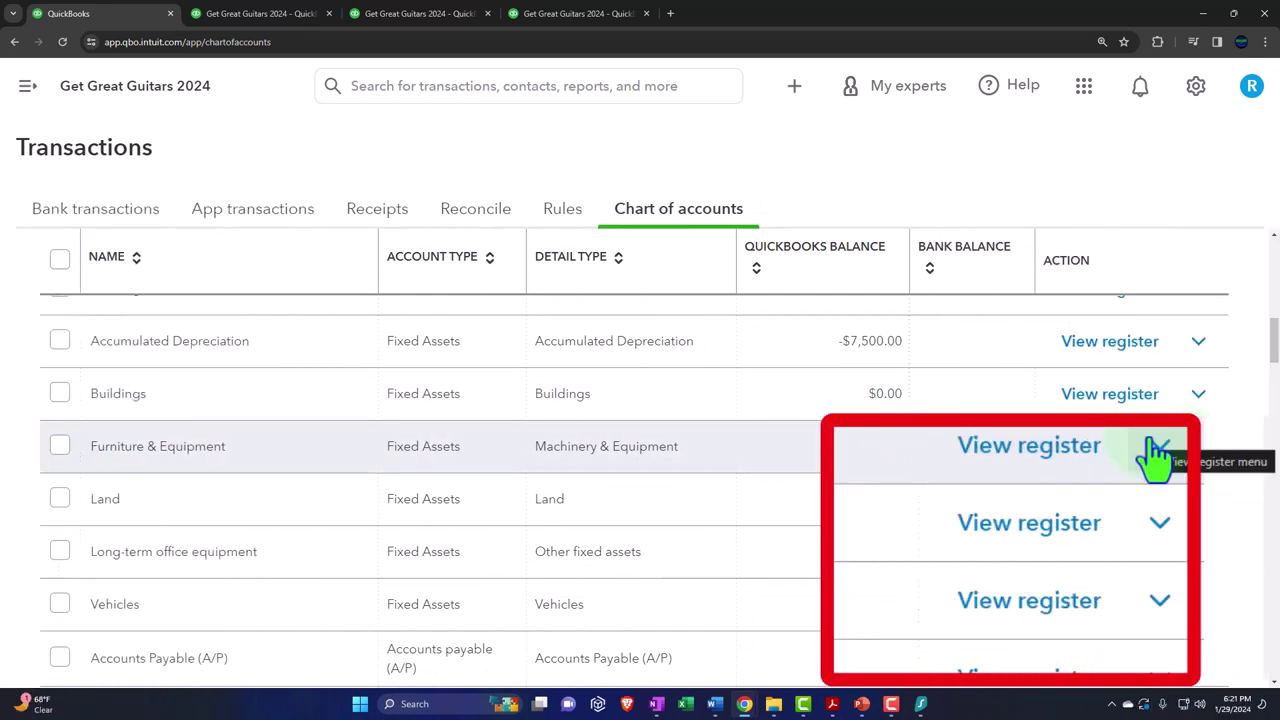
pyautogui.click(1198, 446)
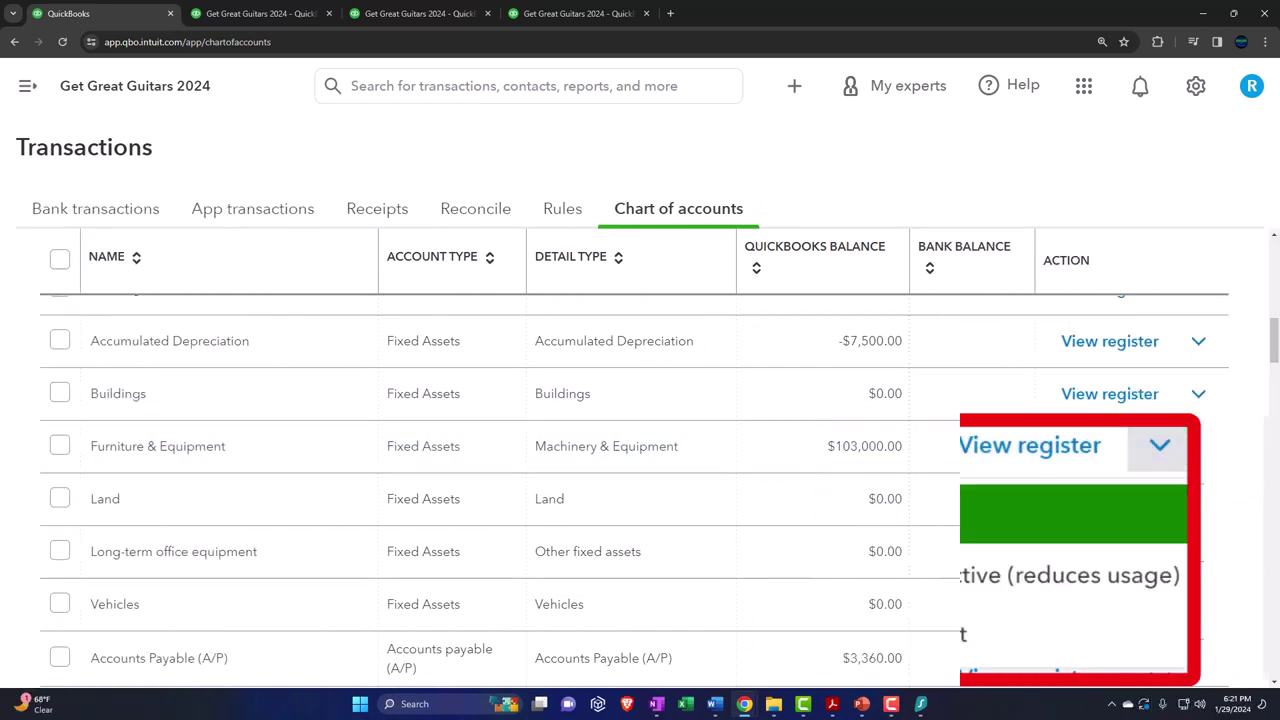
pyautogui.click(1020, 500)
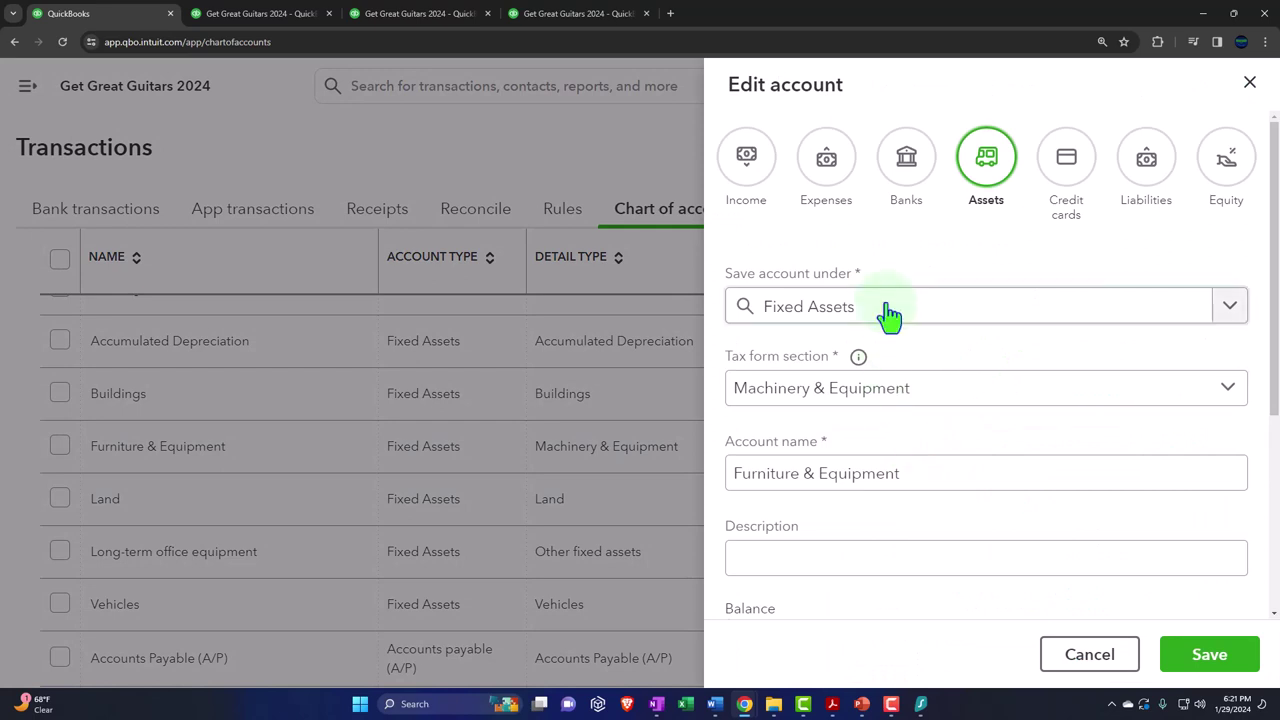
pyautogui.click(900, 390)
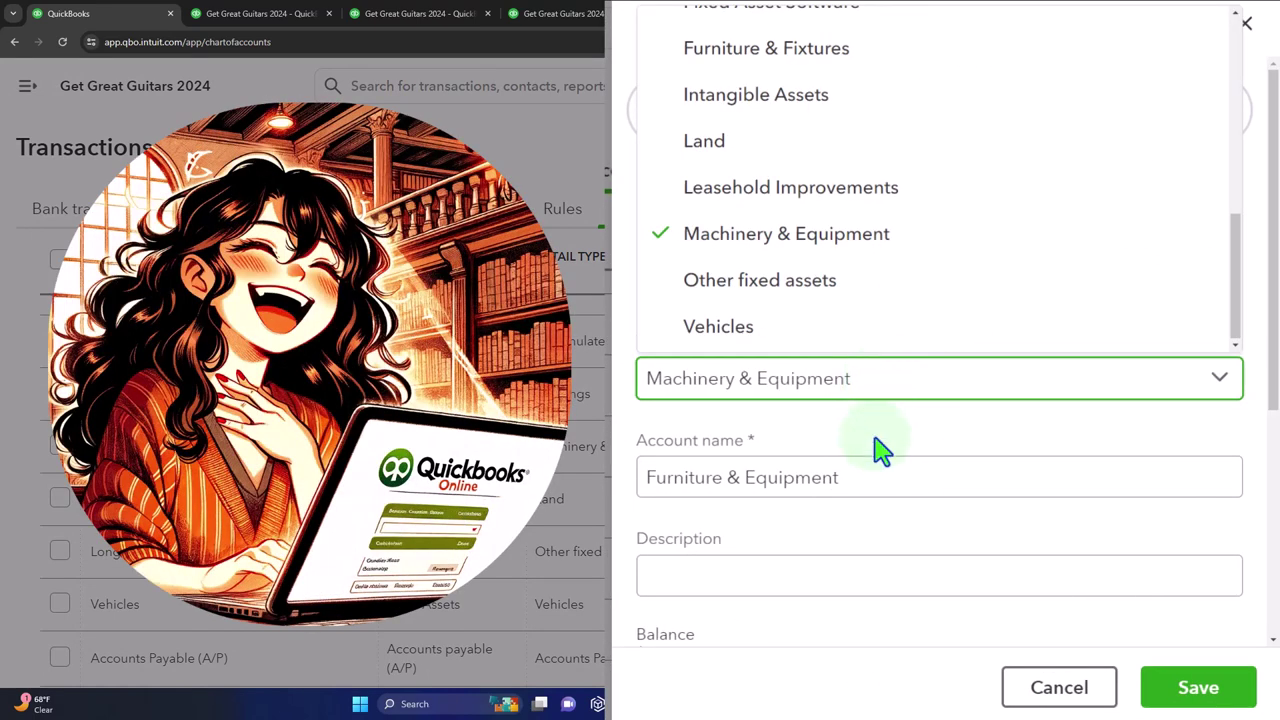
# Change the account name to Furniture & Fixture.
pyautogui.click(878, 477)
pyautogui.press('BackSpace')
pyautogui.press('BackSpace')
pyautogui.press('BackSpace')
pyautogui.press('BackSpace')
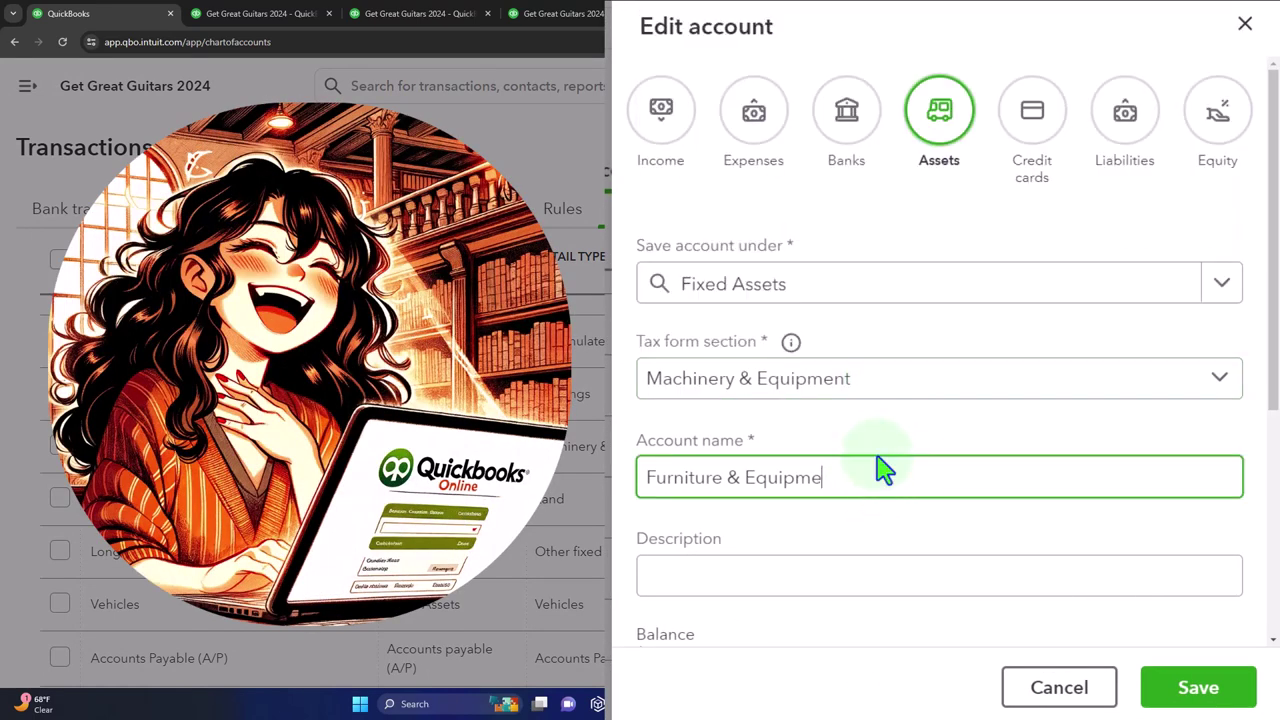
pyautogui.press('BackSpace')
pyautogui.press('BackSpace')
pyautogui.press('BackSpace')
pyautogui.press('BackSpace')
pyautogui.press('BackSpace')
pyautogui.press('BackSpace')
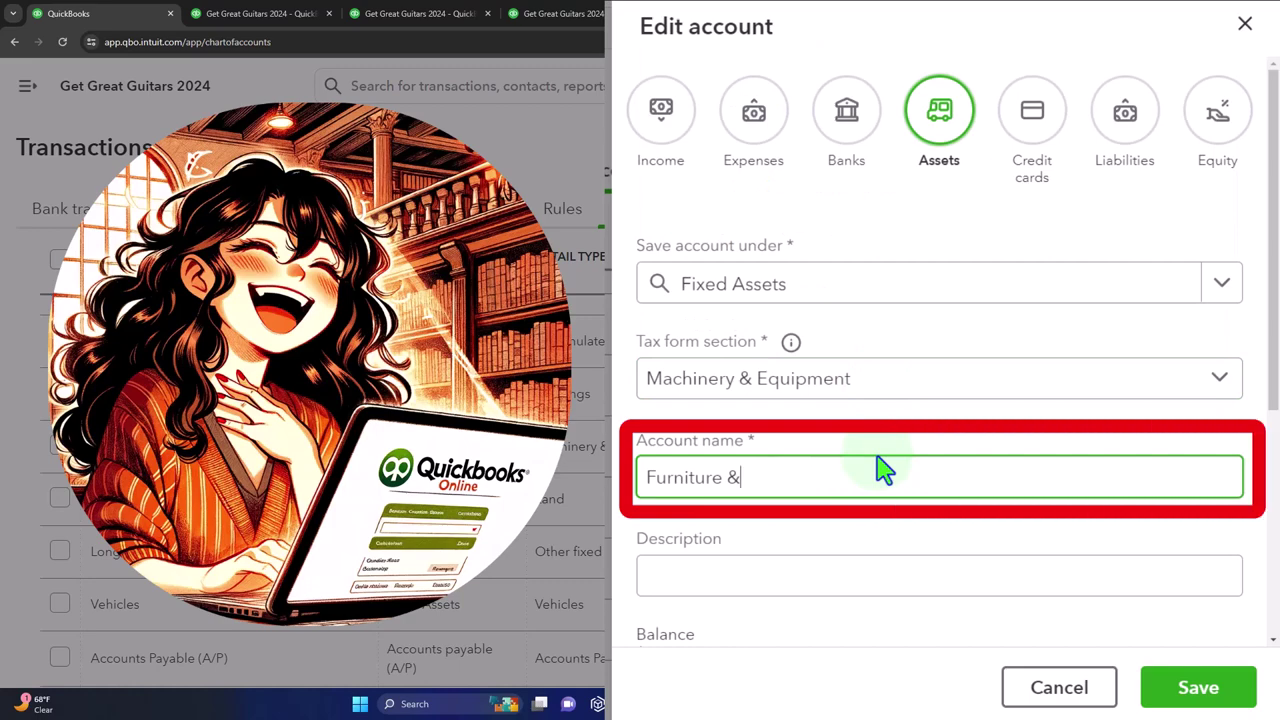
pyautogui.write('Fixture')
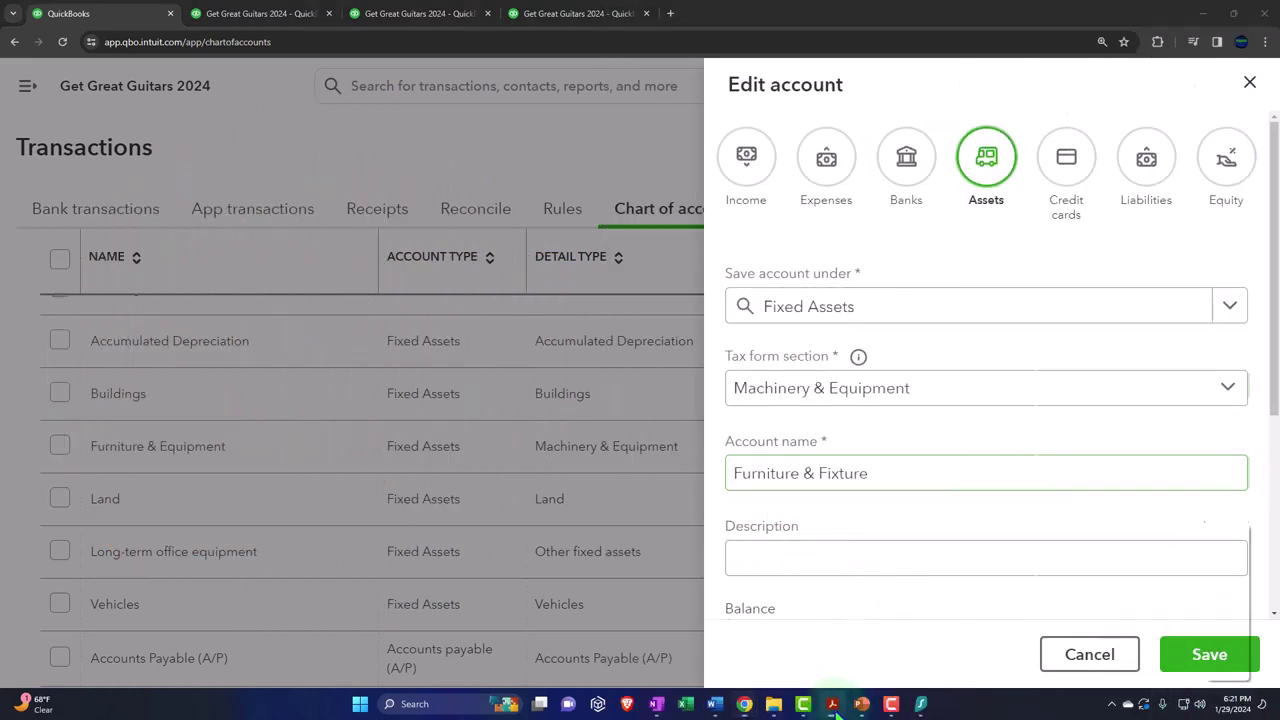
# Check the category name in Depreciation Book.pdf, correct the account name to Furniture & Fixtures and save the account.
pyautogui.click(832, 704)
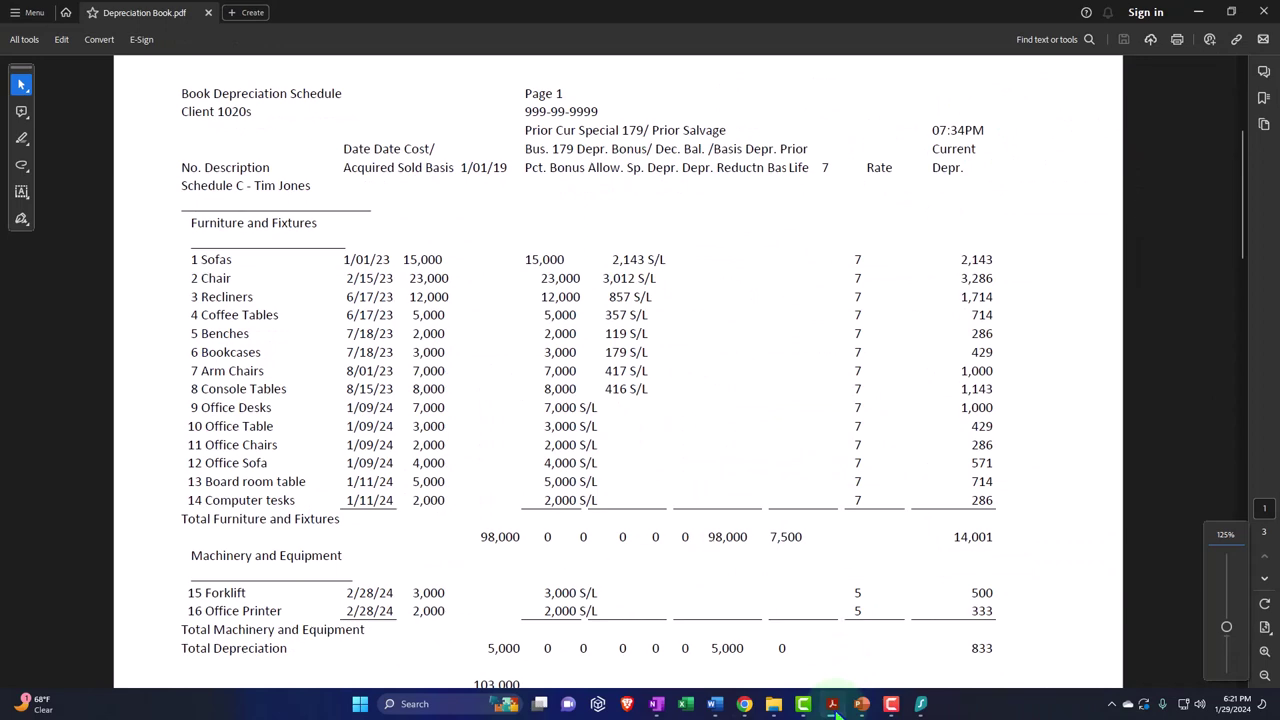
pyautogui.click(832, 704)
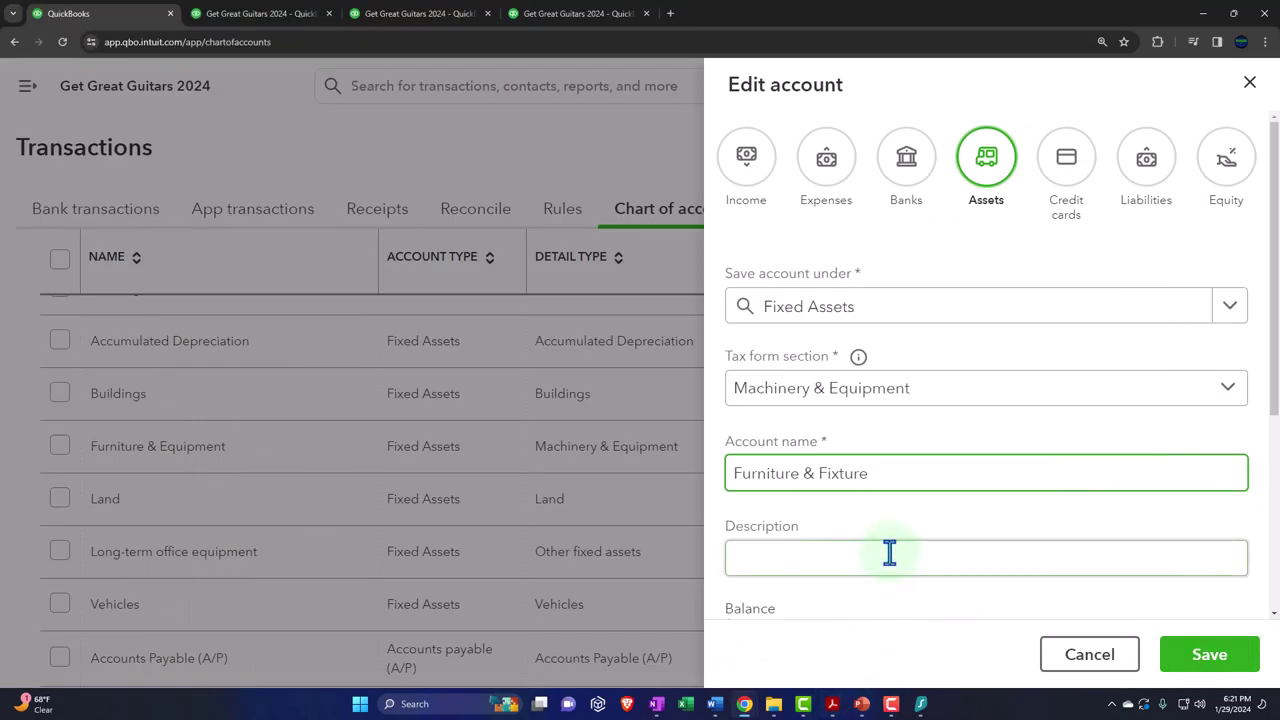
pyautogui.press('BackSpace')
pyautogui.write('s')
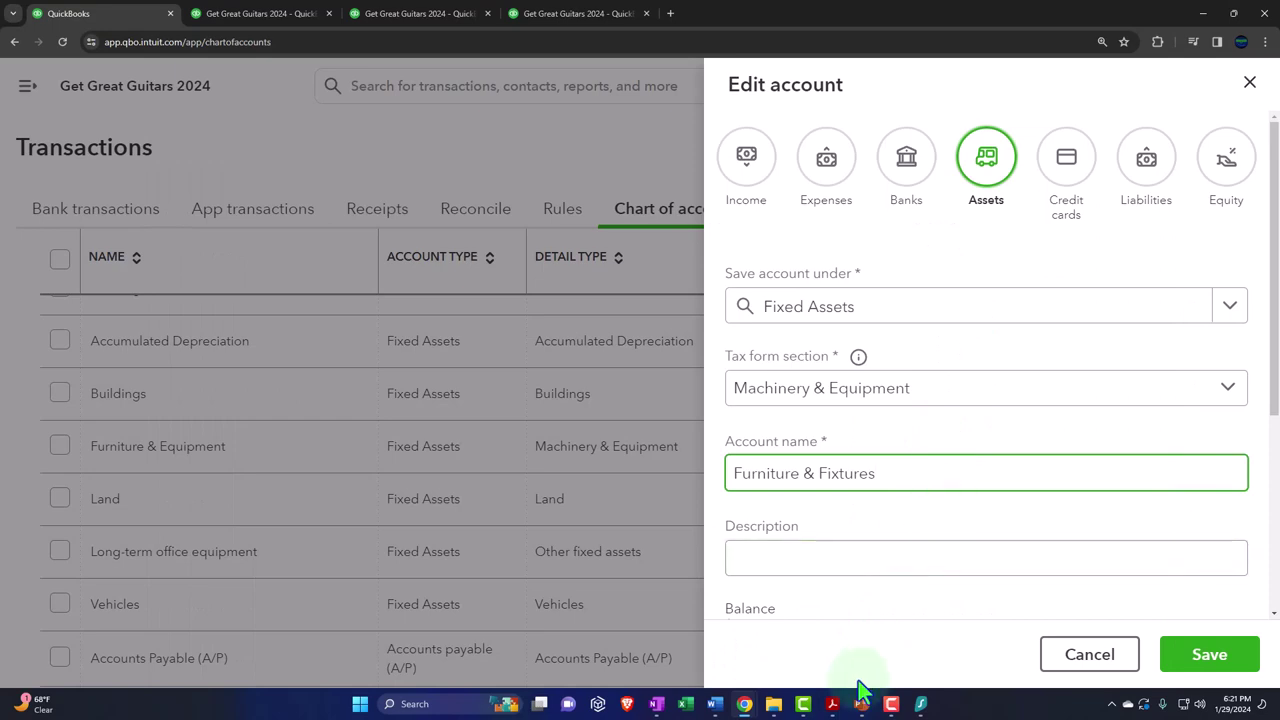
pyautogui.click(832, 704)
pyautogui.click(831, 706)
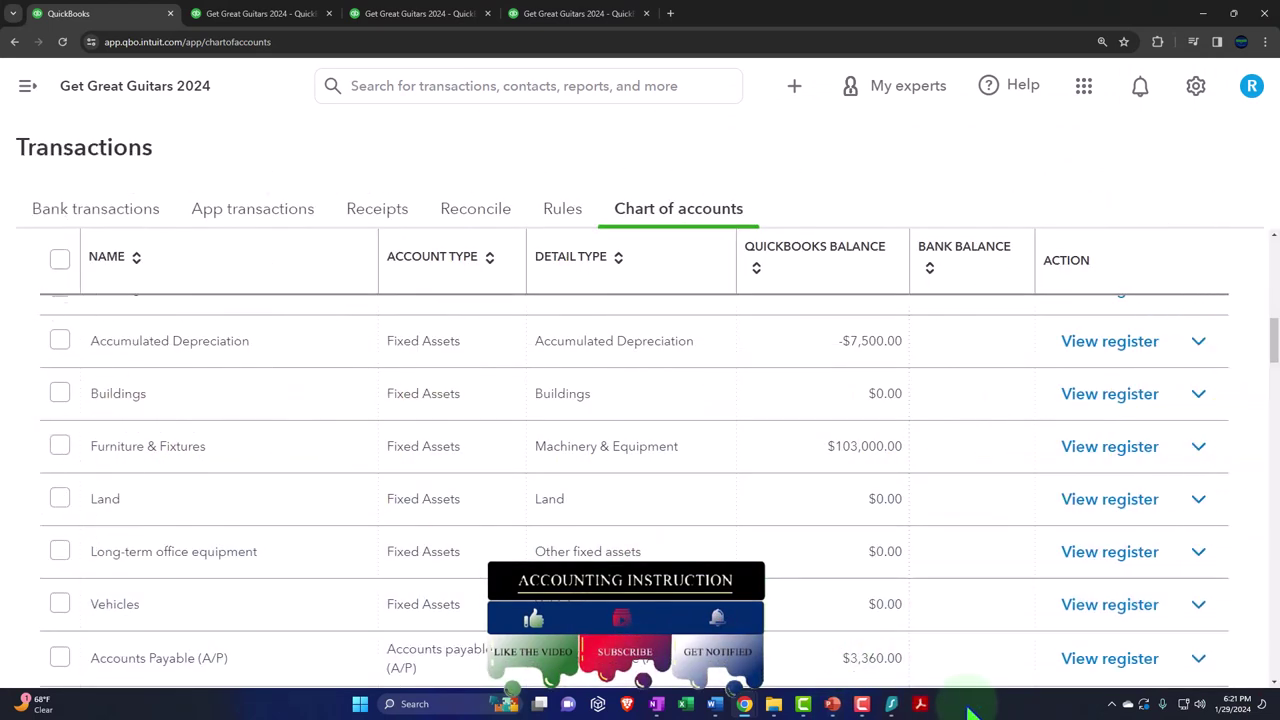
# Look up the Machinery and Equipment category in Depreciation Book.pdf and return to QuickBooks.
pyautogui.click(921, 705)
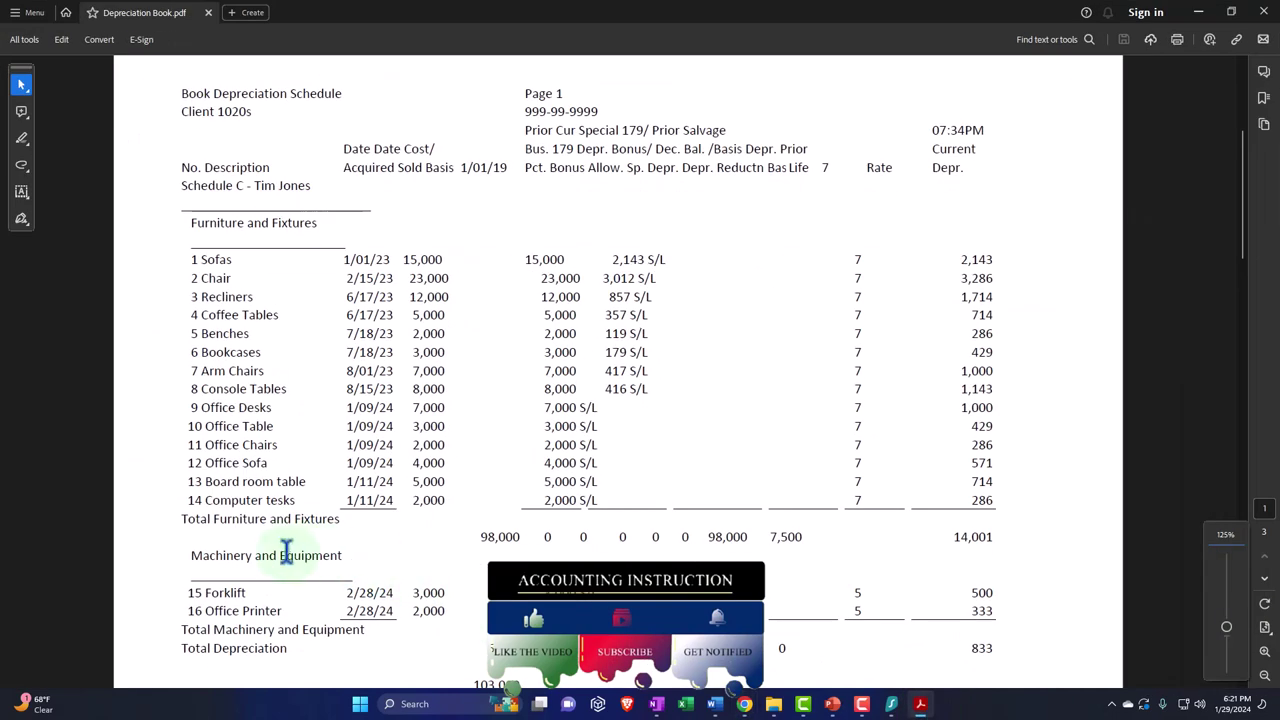
pyautogui.moveTo(191, 555); pyautogui.dragTo(307, 556)
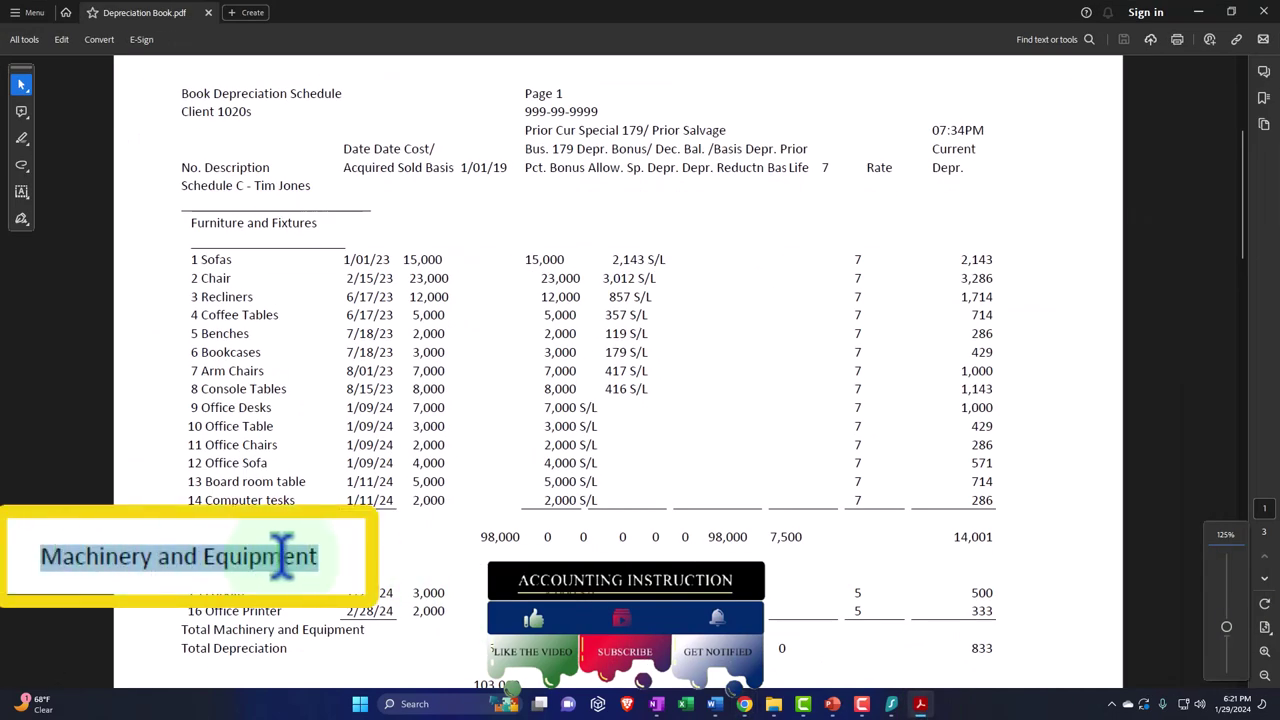
pyautogui.click(1231, 12)
pyautogui.click(1129, 173)
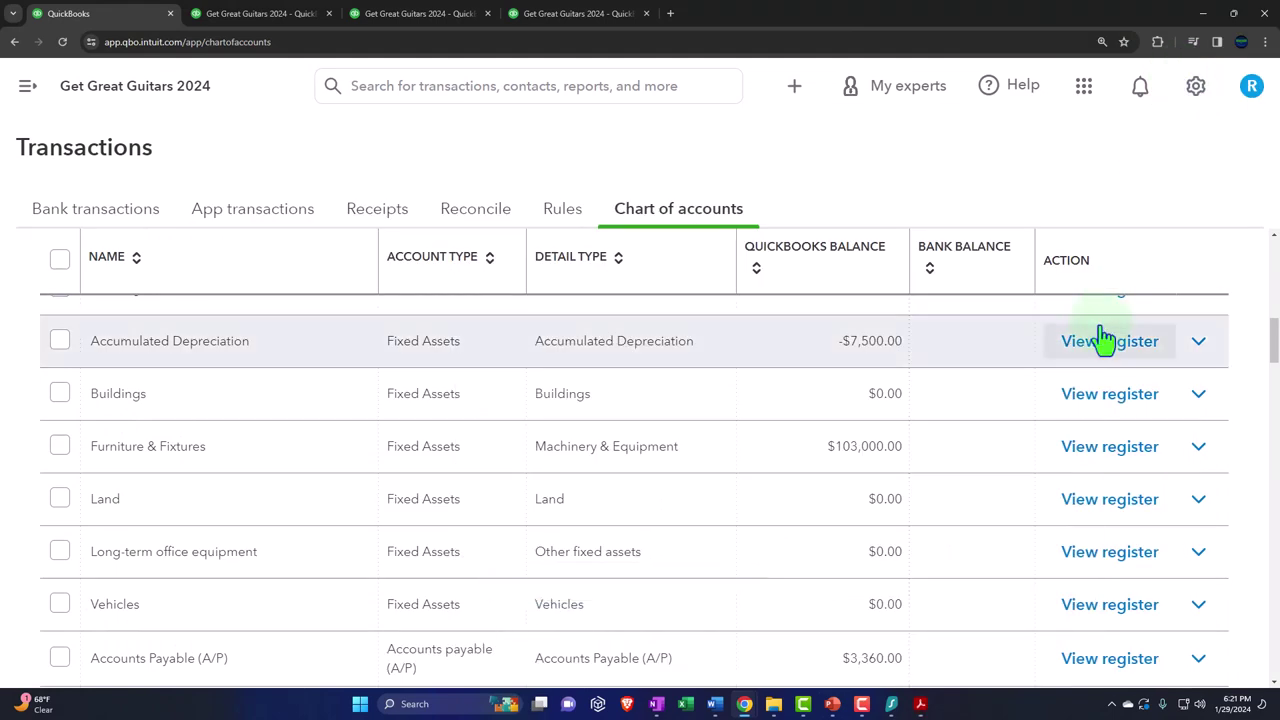
# Start a new account of type Assets in the chart of accounts and save it under Fixed Assets.
pyautogui.scroll(10, 1100, 337)
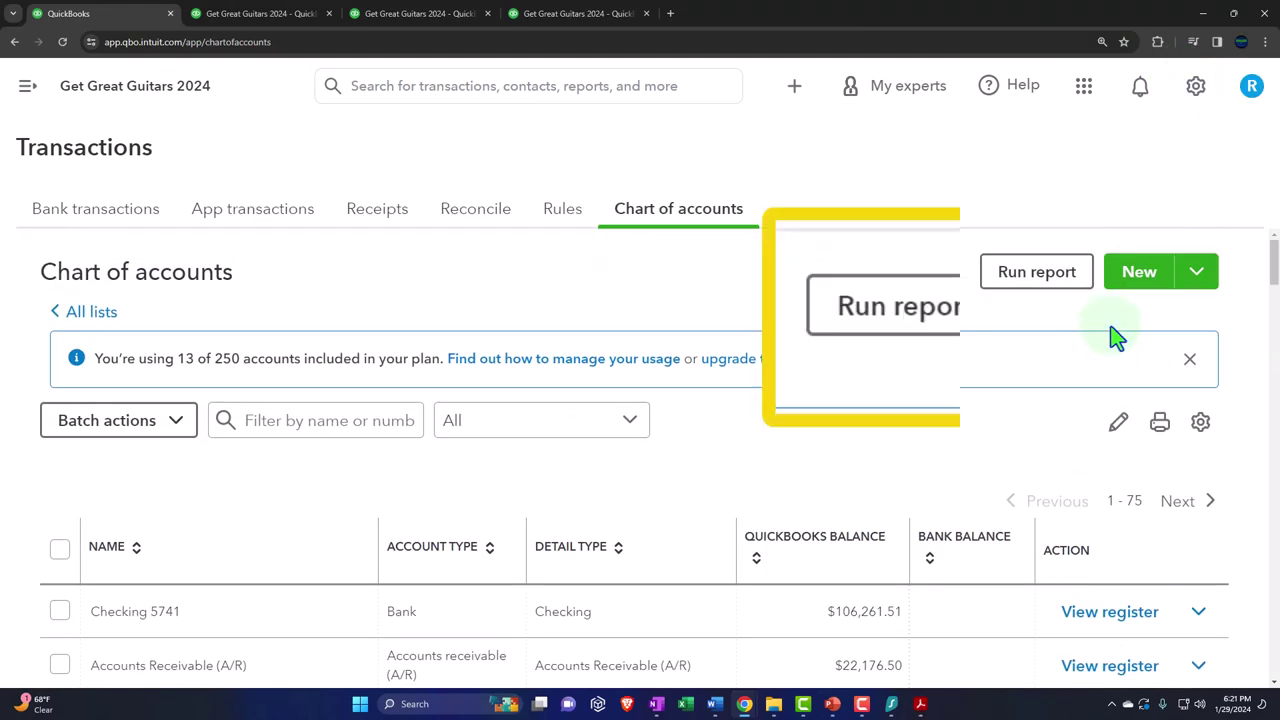
pyautogui.click(1137, 275)
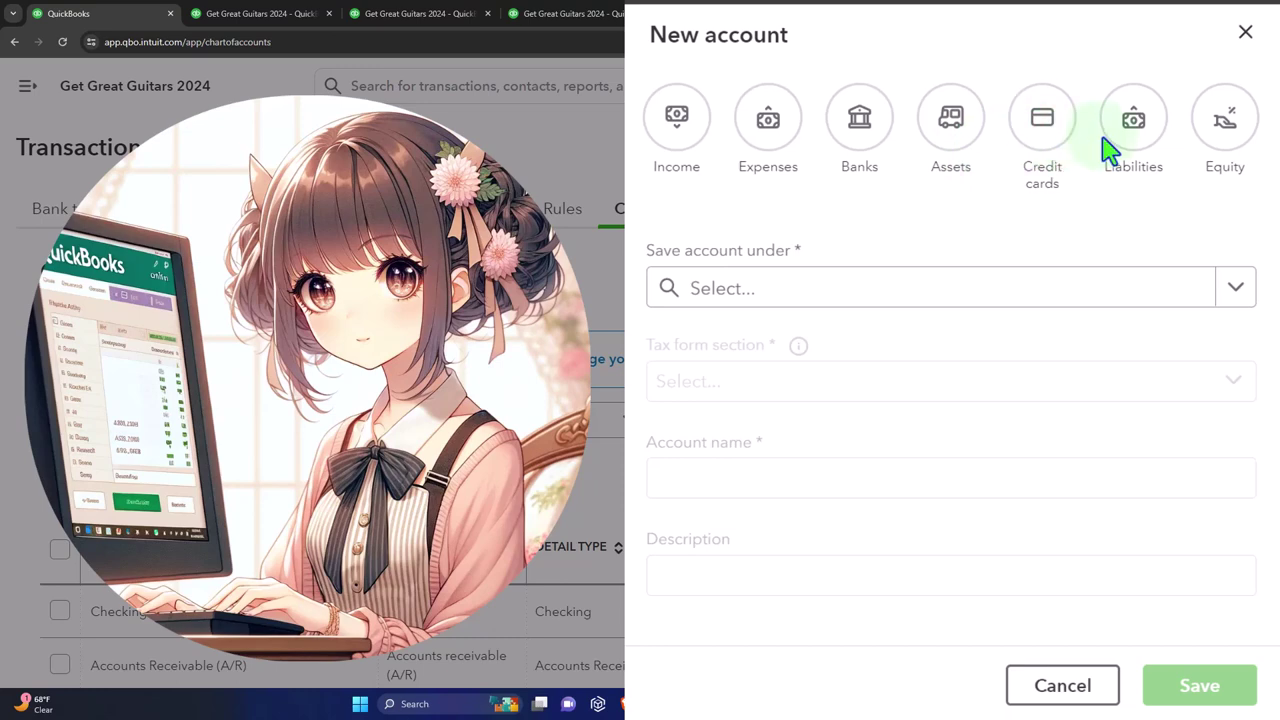
pyautogui.click(970, 142)
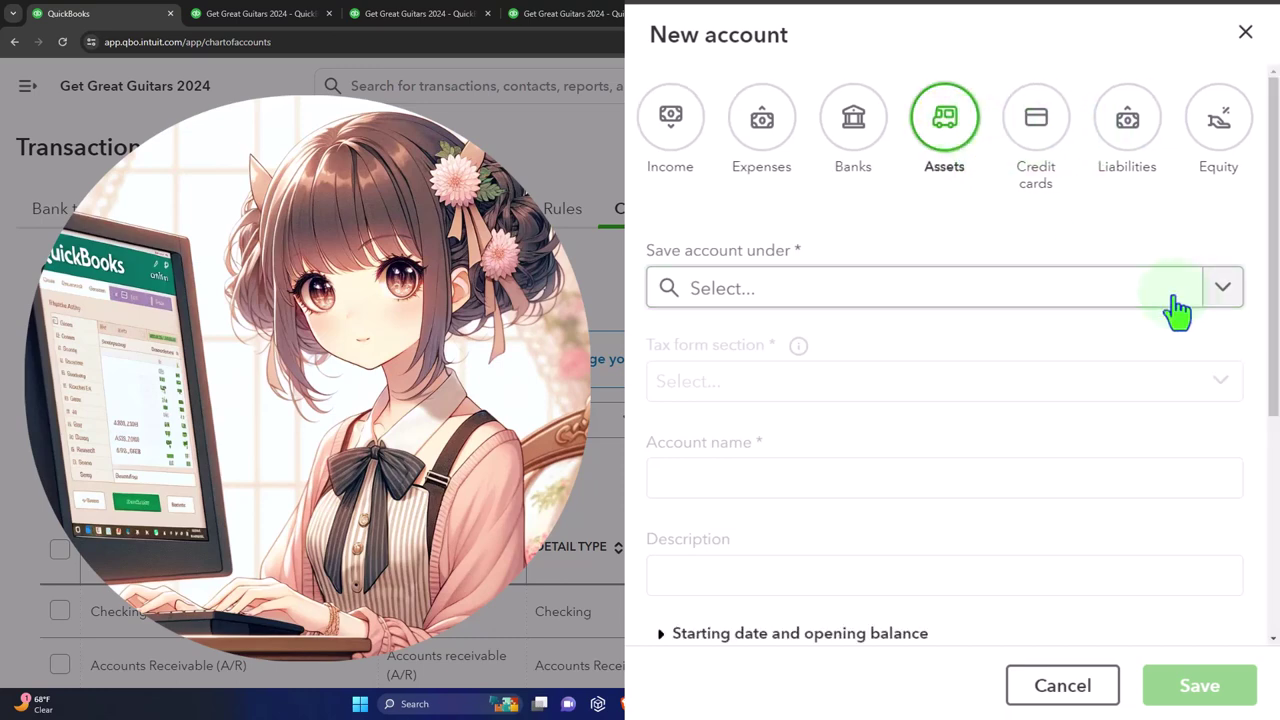
pyautogui.click(1217, 295)
pyautogui.scroll(-5, 1097, 435)
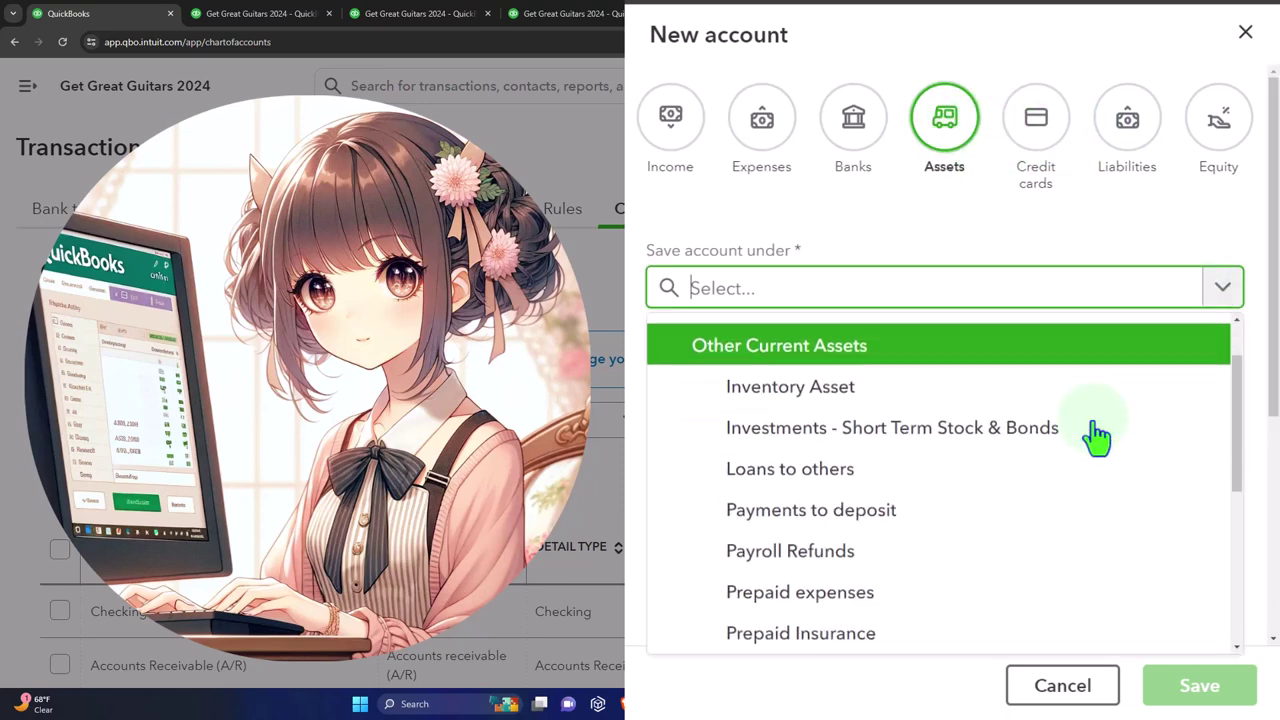
pyautogui.click(820, 490)
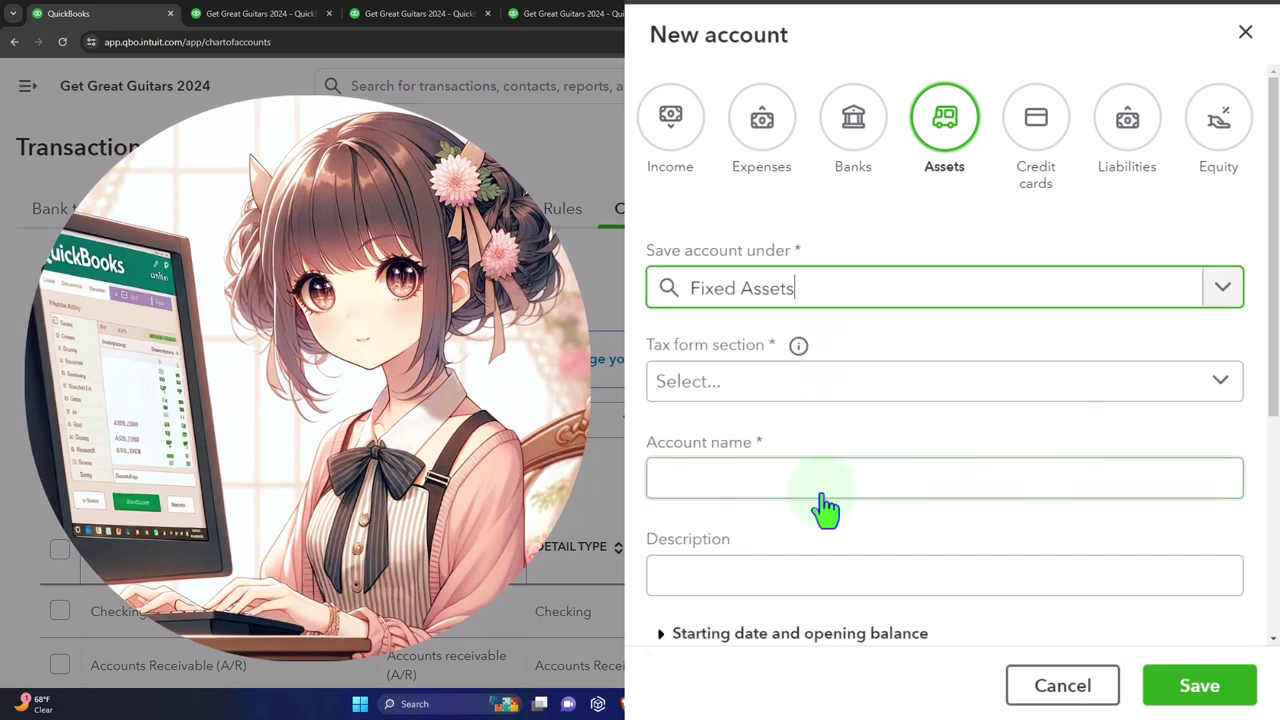
# Set the new account's tax form section to Machinery & Equipment, name it Machinery and Equipment, and save it.
pyautogui.click(763, 385)
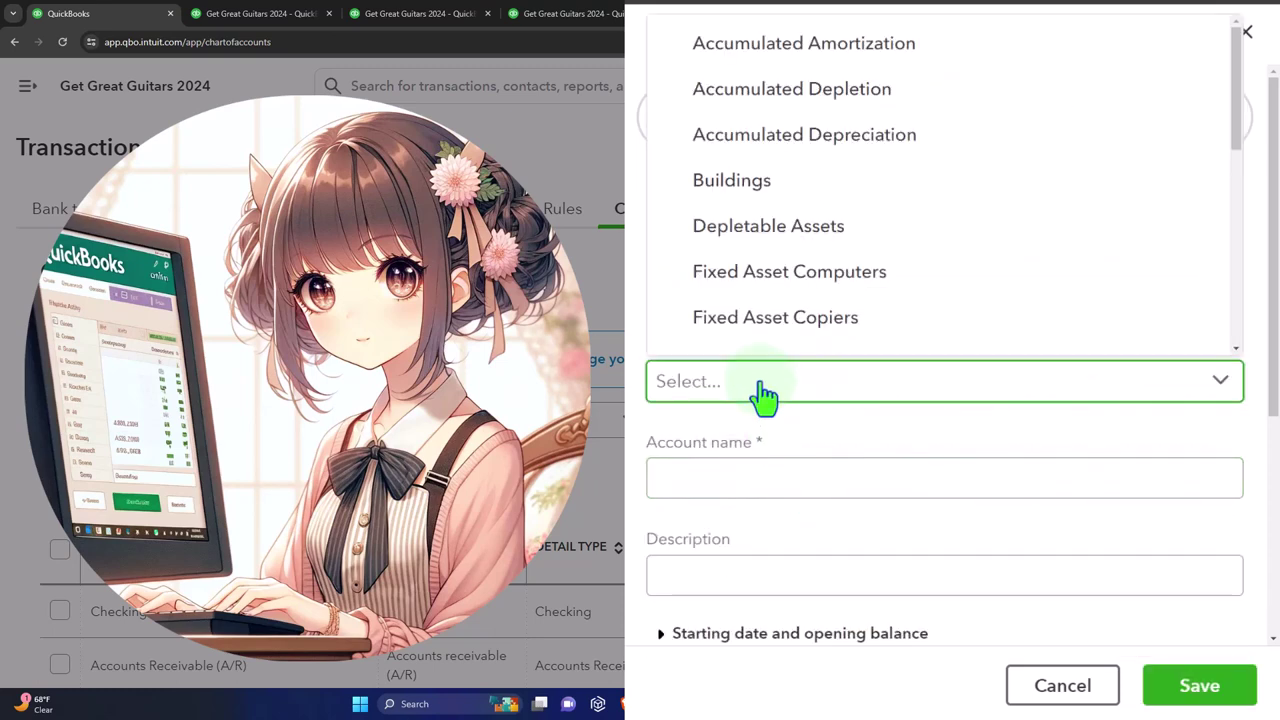
pyautogui.scroll(-1, 776, 288)
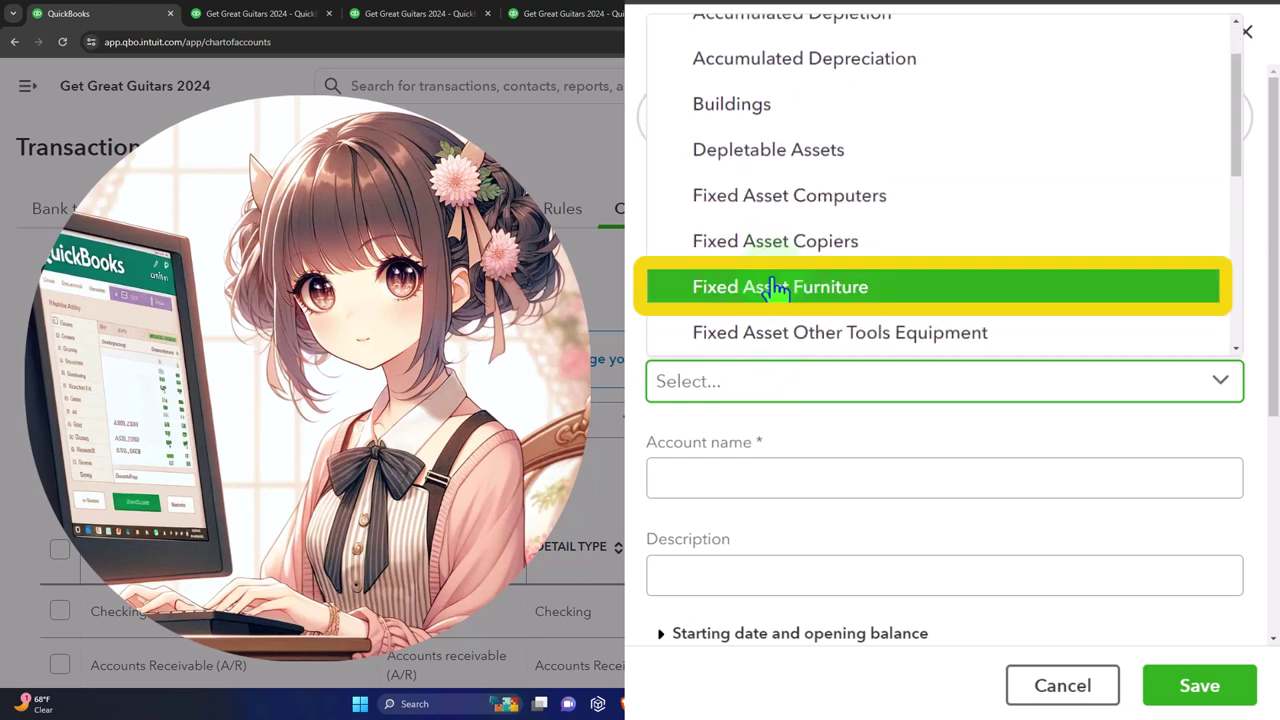
pyautogui.scroll(-4, 787, 200)
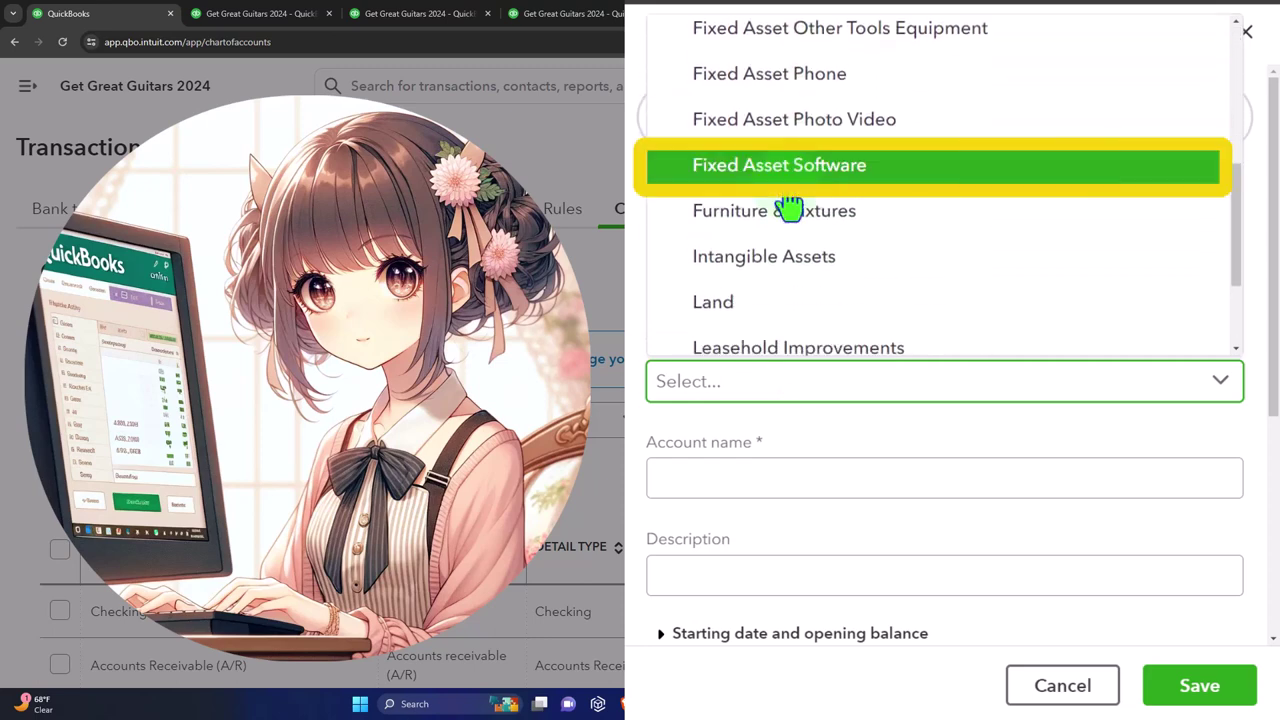
pyautogui.click(790, 203)
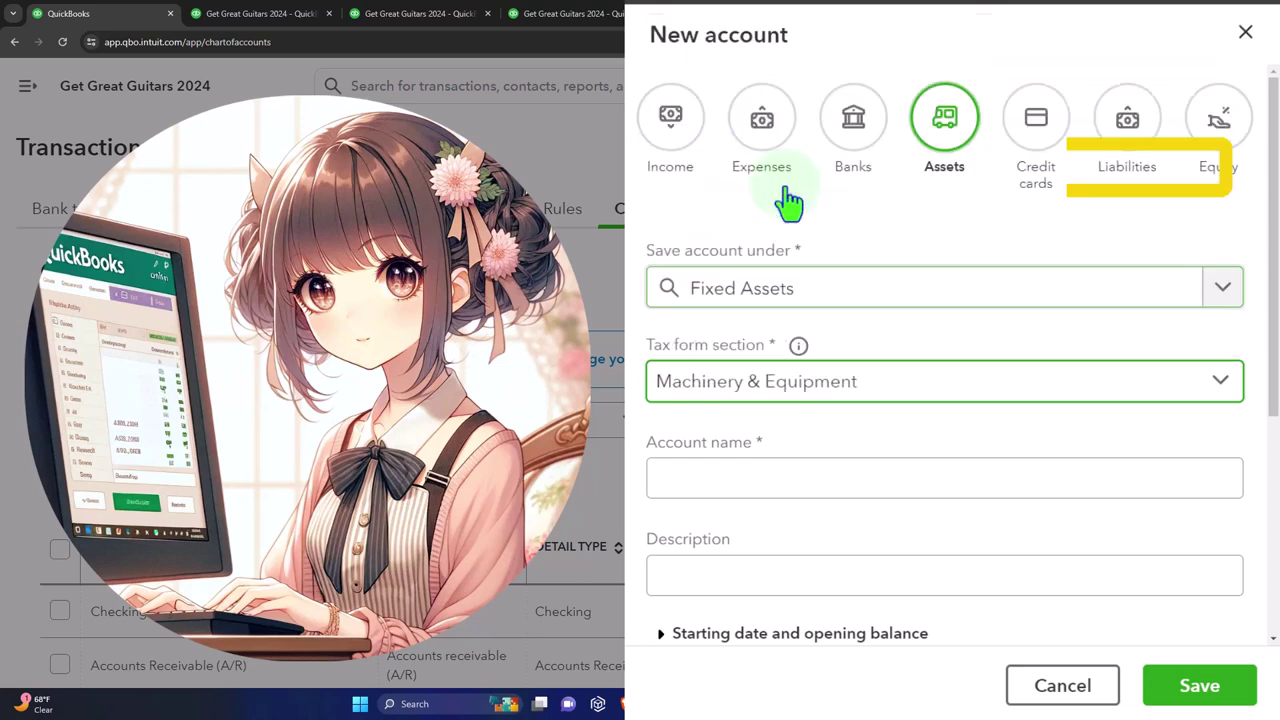
pyautogui.click(727, 478)
pyautogui.write('Machinery and Equipment')
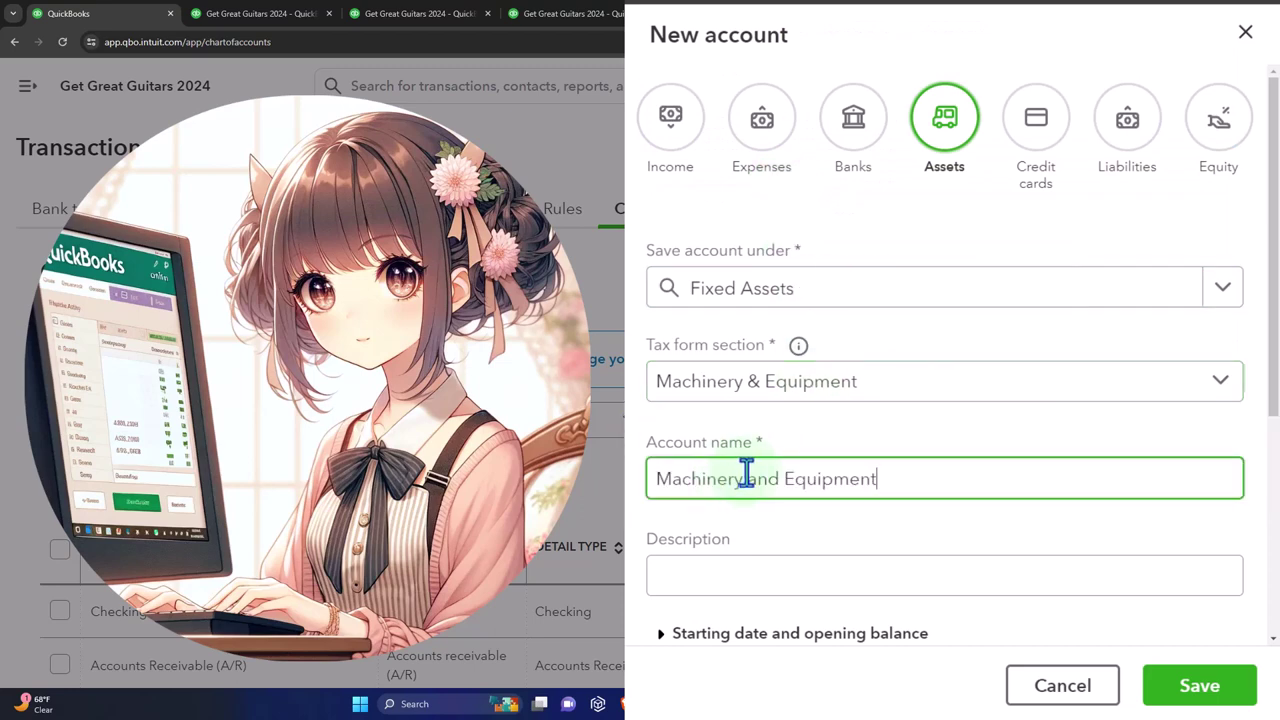
pyautogui.scroll(-3, 740, 480)
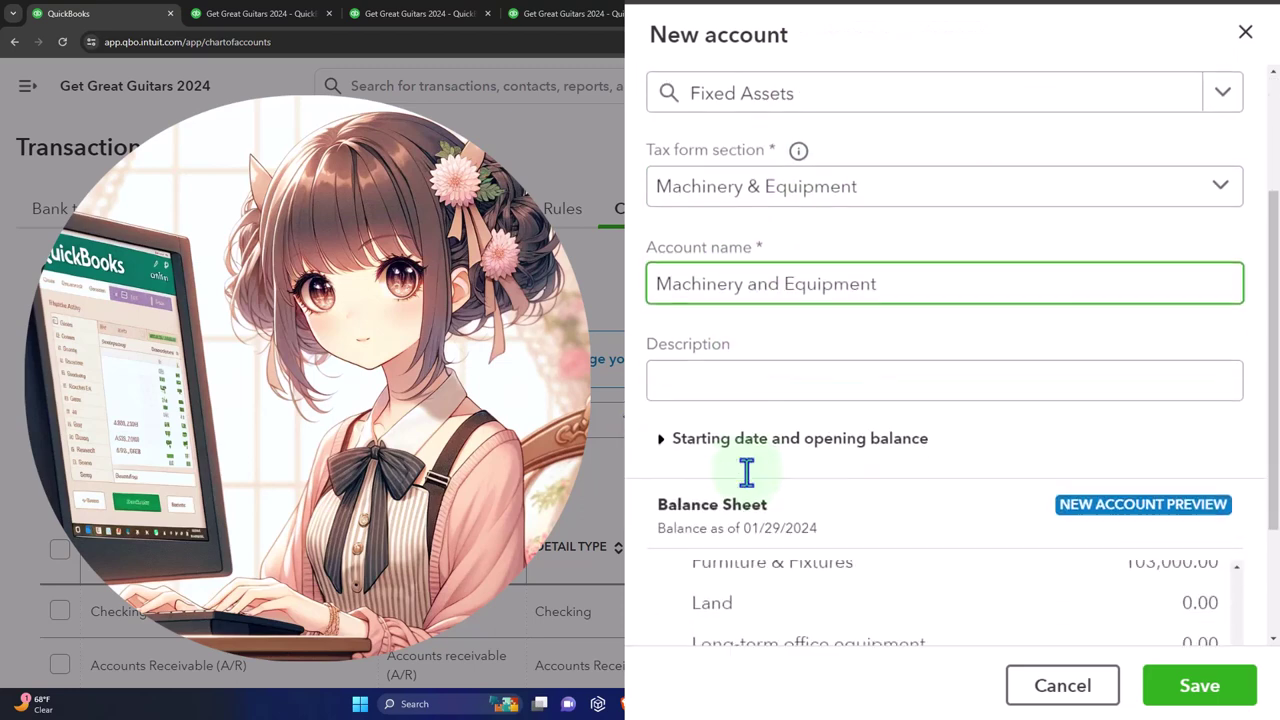
pyautogui.click(1195, 684)
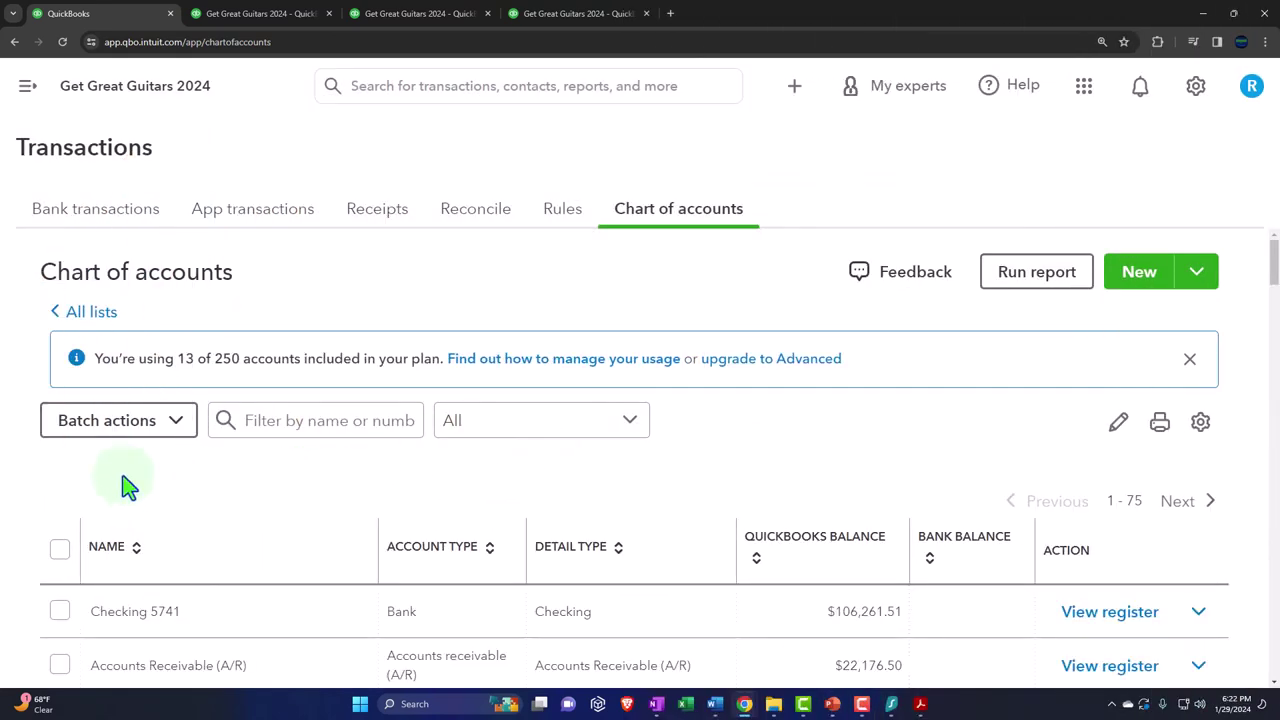
# Locate the Machinery and Equipment account in the chart of accounts and review the other fixed asset accounts around it.
pyautogui.scroll(-6, 128, 486)
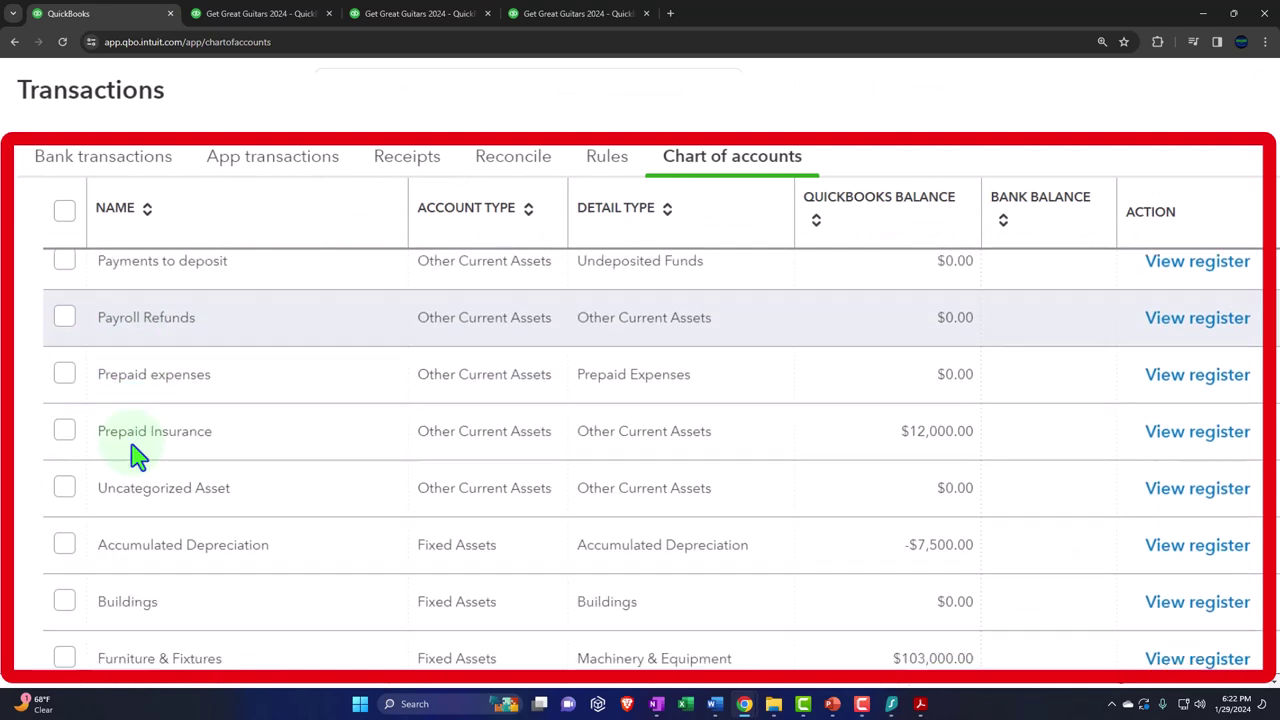
pyautogui.scroll(-4, 138, 455)
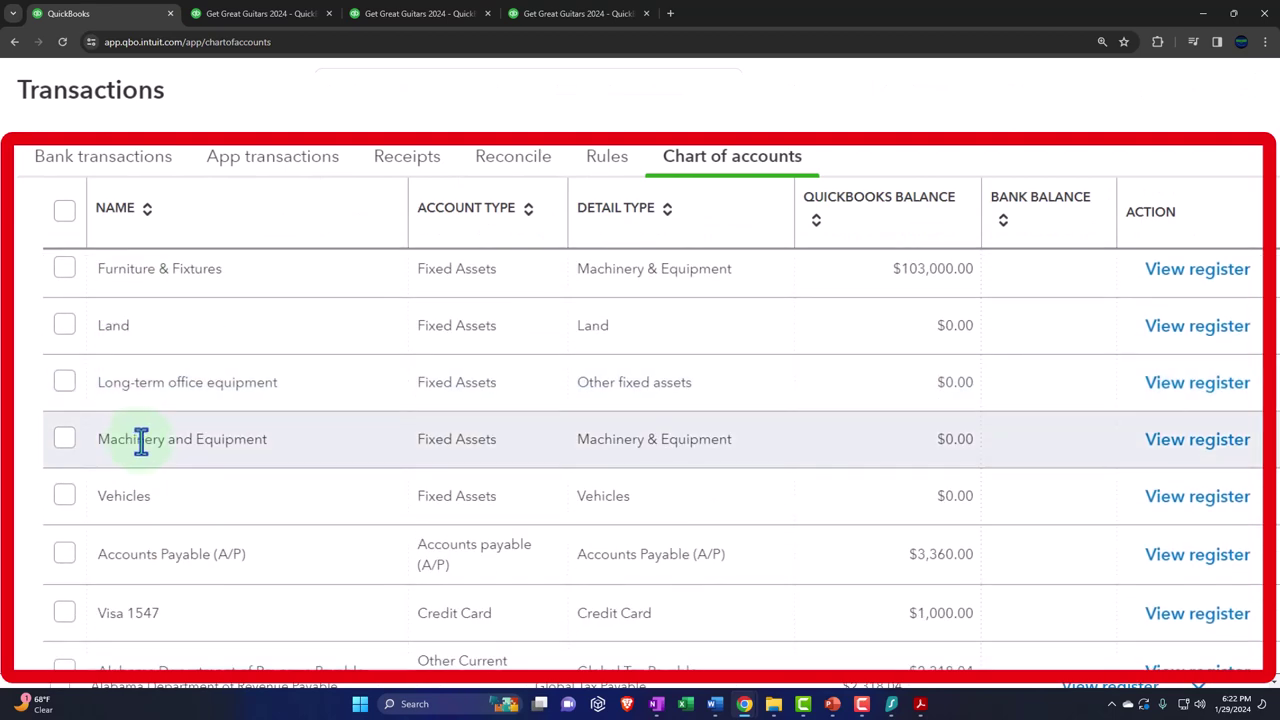
pyautogui.scroll(-2, 141, 446)
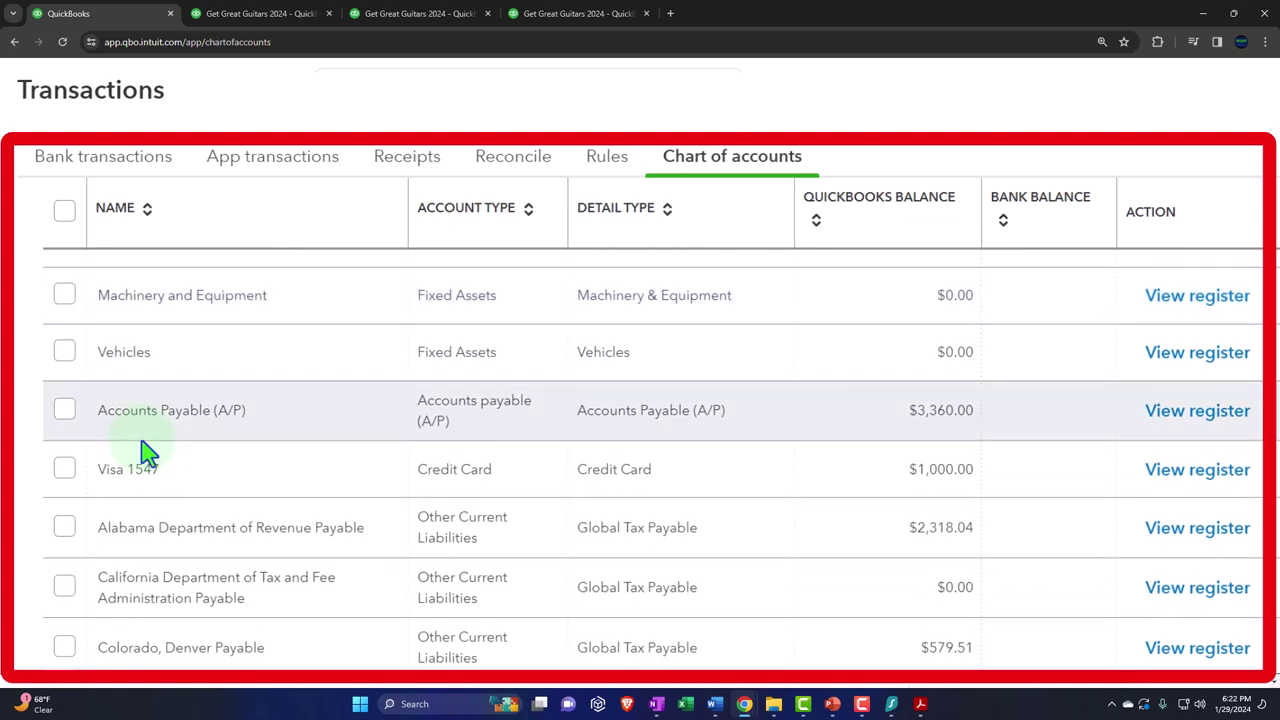
pyautogui.scroll(1, 143, 453)
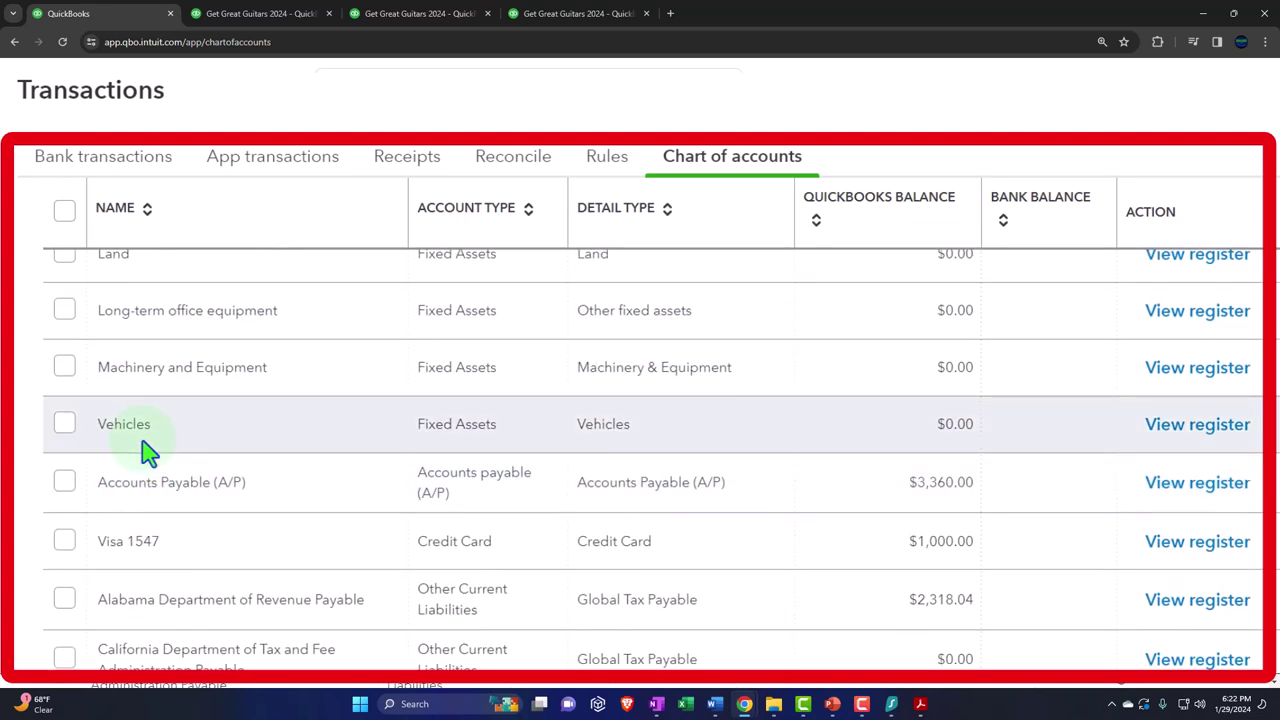
pyautogui.scroll(1, 166, 512)
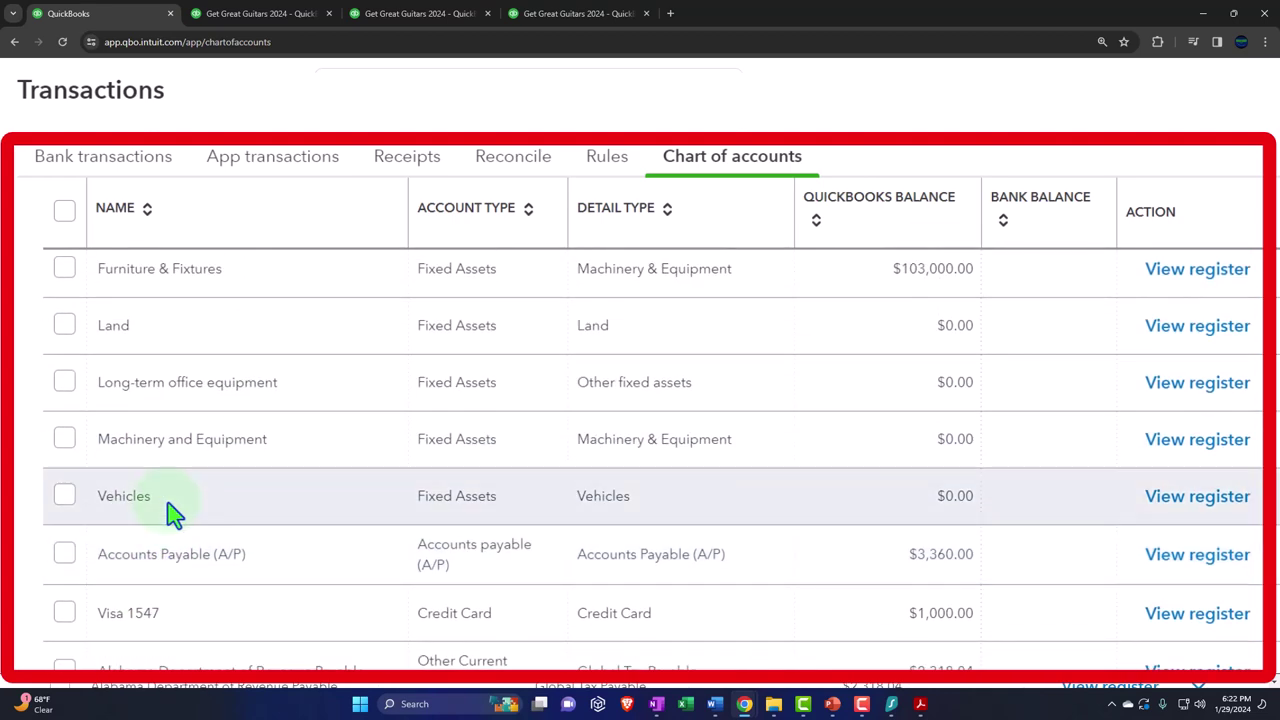
pyautogui.scroll(1, 170, 513)
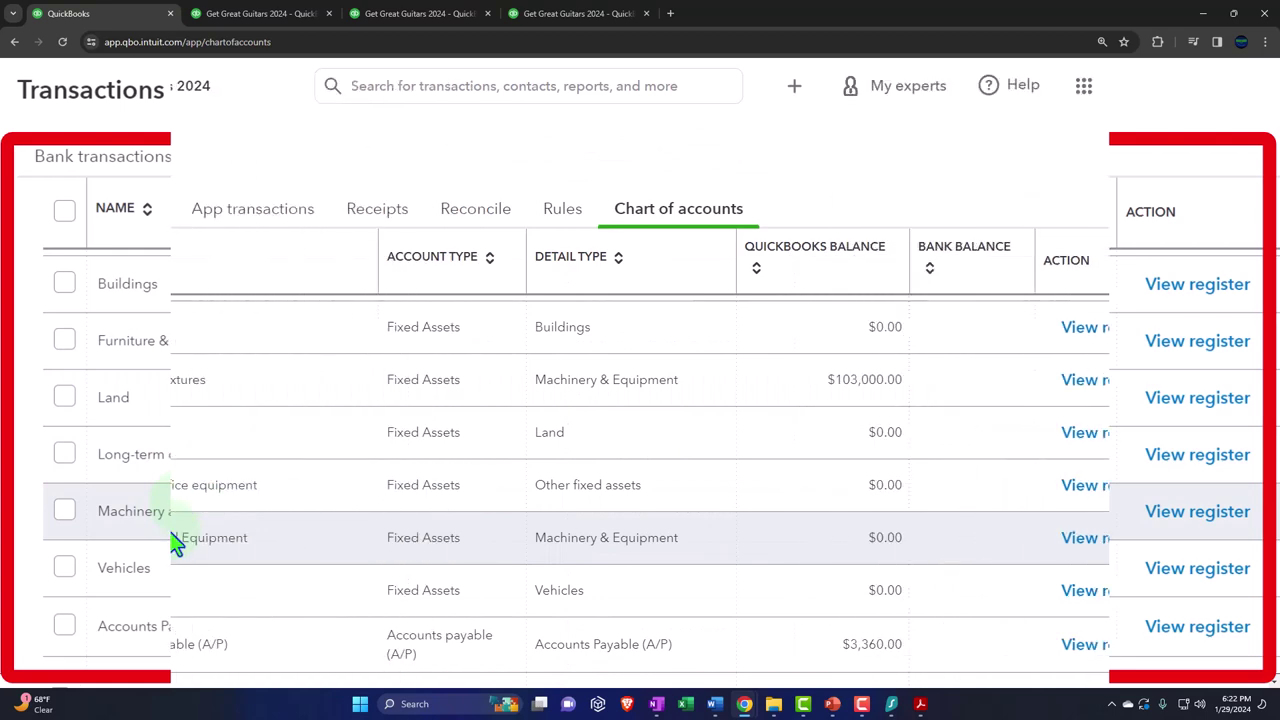
# Examine the transactions behind the balance sheet's February 2024 Furniture & Equipment amount and return to the balance sheet.
pyautogui.click(251, 13)
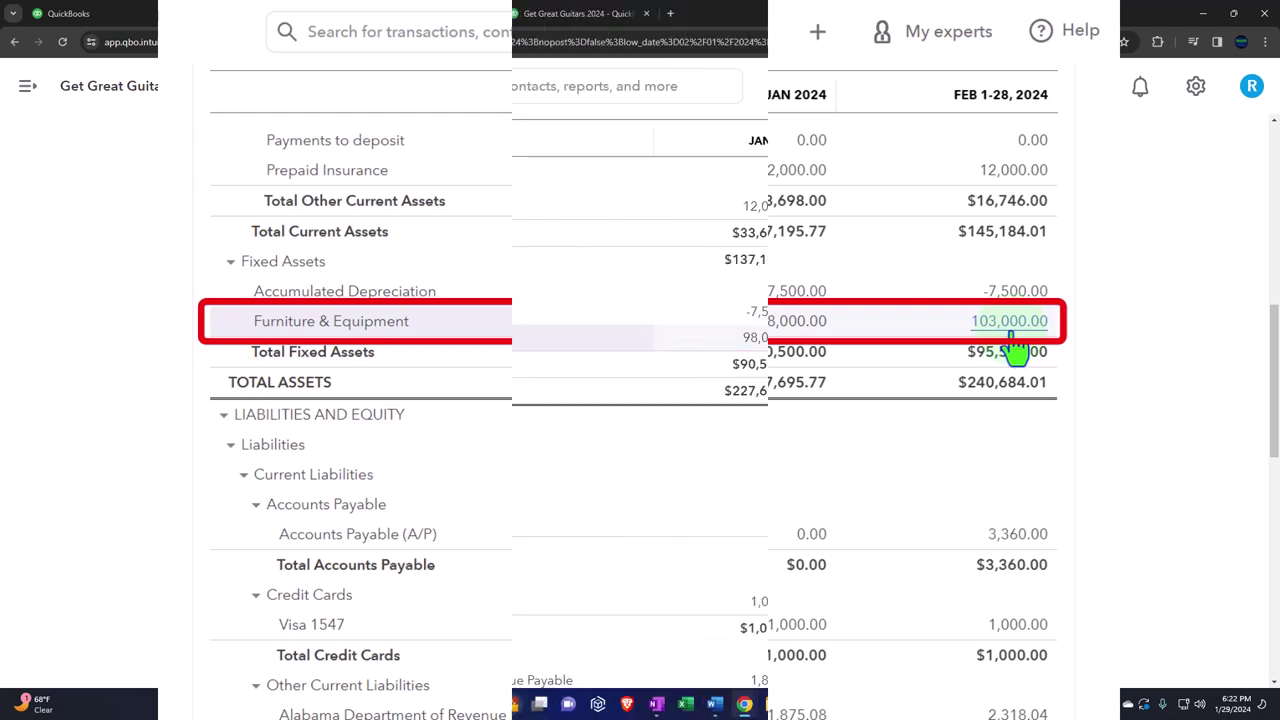
pyautogui.click(1013, 300)
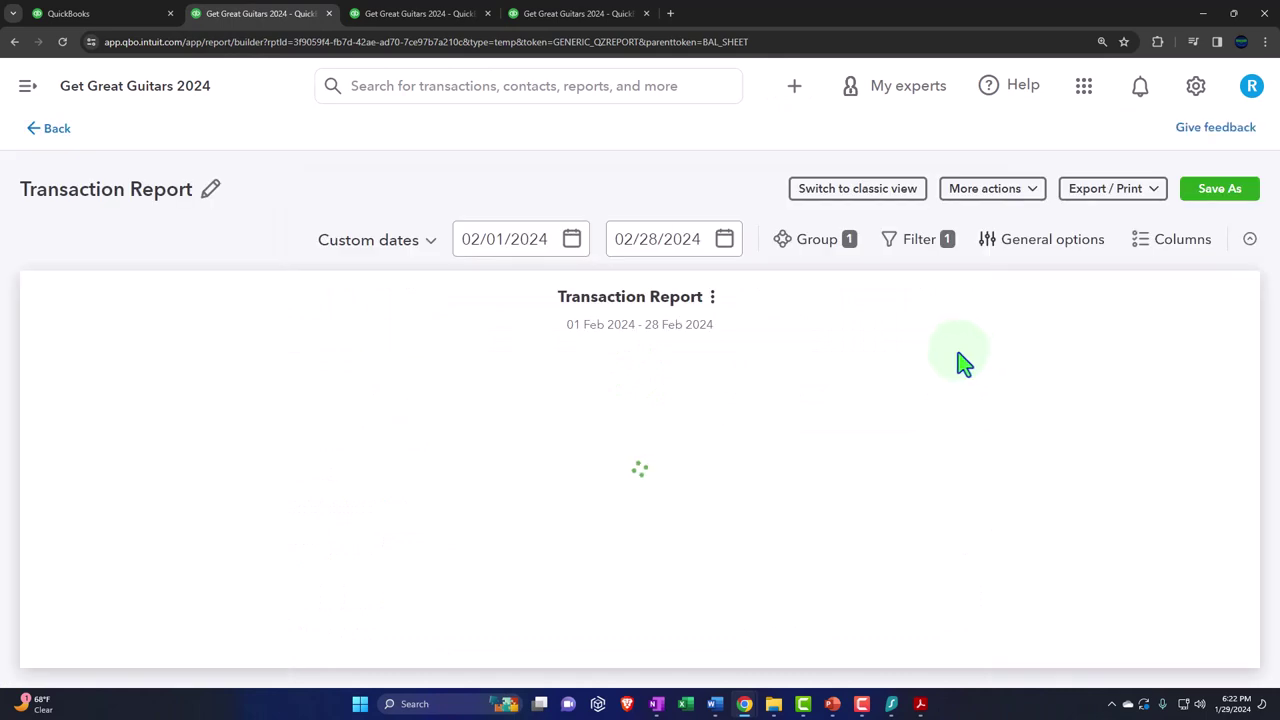
pyautogui.hotkey('ctrl', '-')
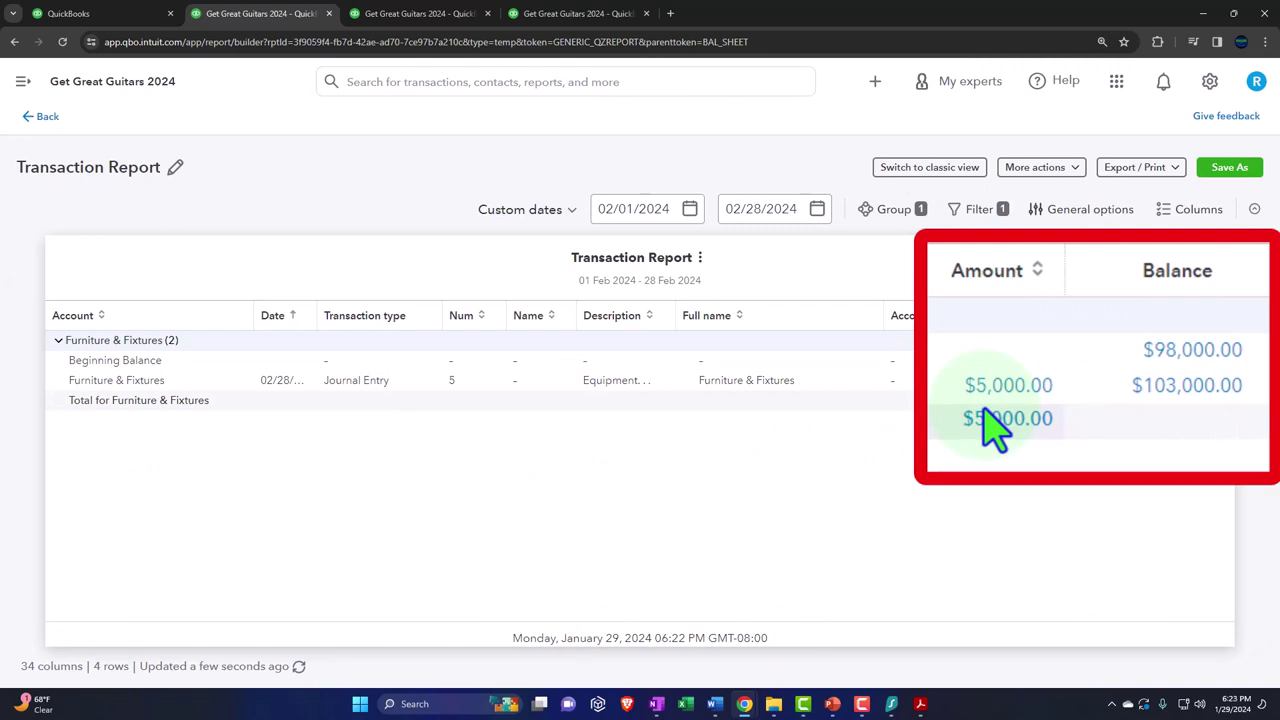
pyautogui.click(47, 119)
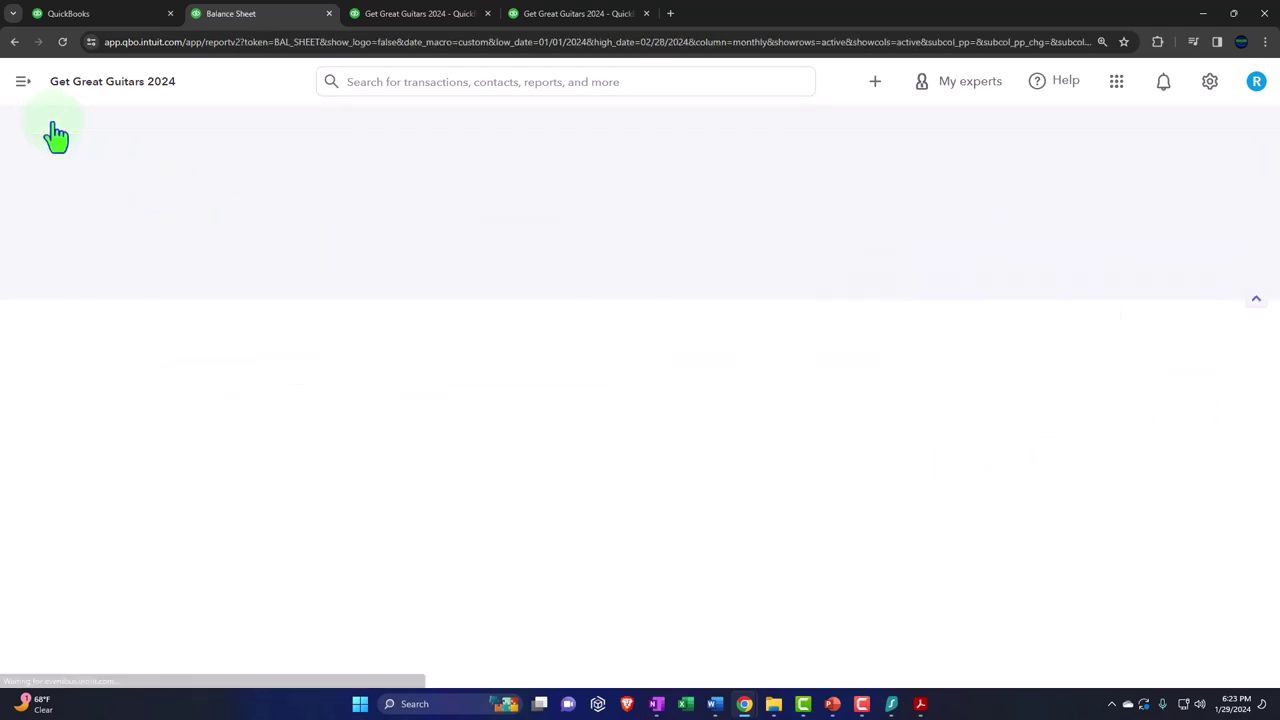
pyautogui.scroll(2, 118, 287)
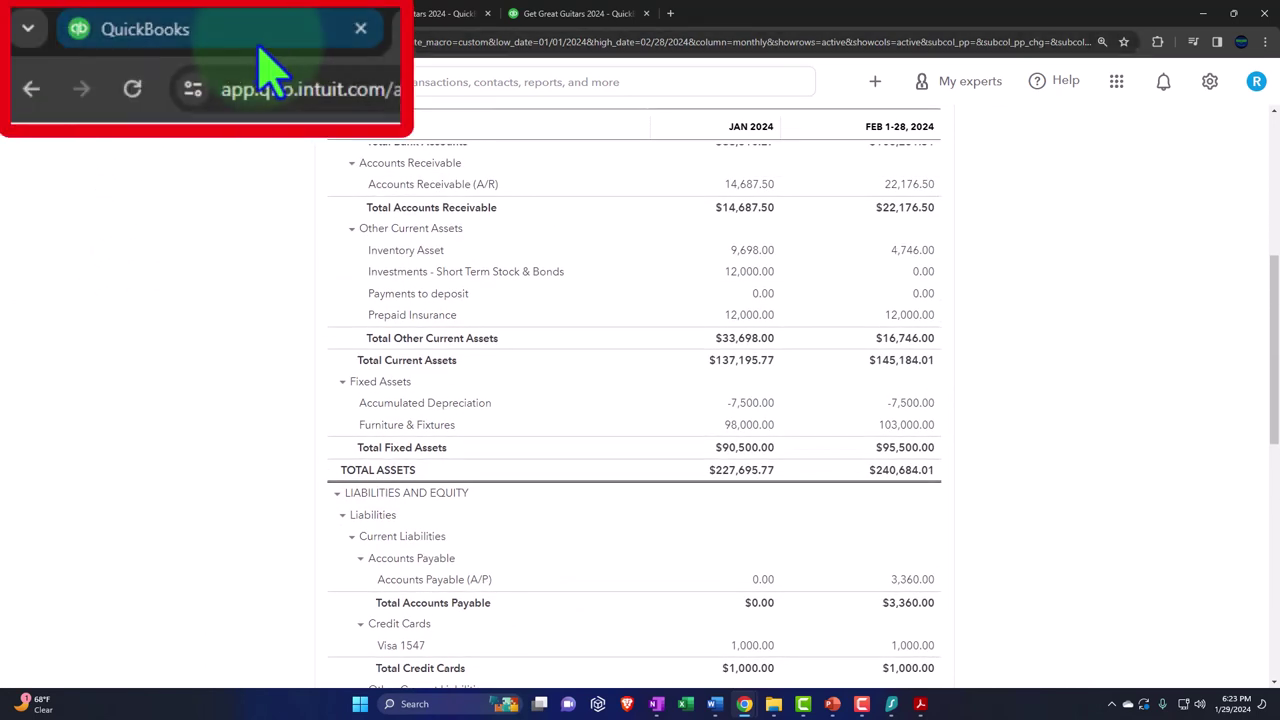
# Open the Machinery and Equipment account's register from the chart of accounts and add a journal entry dated 02/28/2024.
pyautogui.click(120, 17)
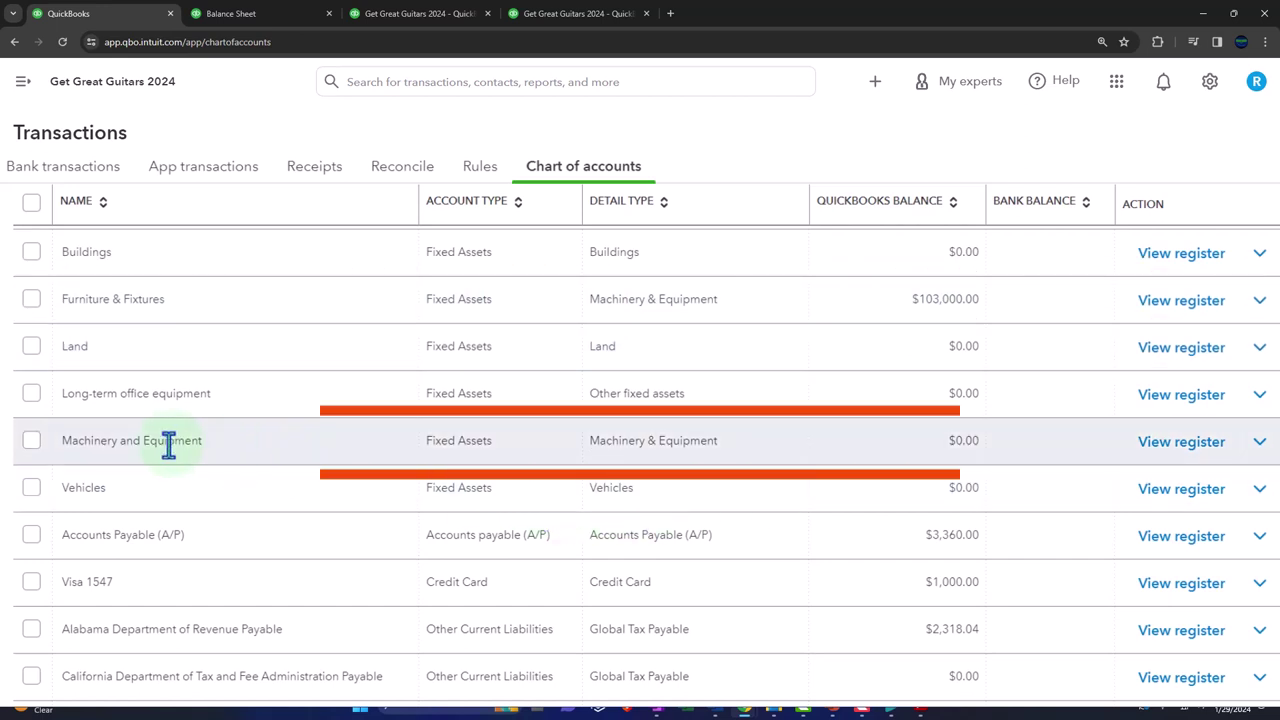
pyautogui.click(1168, 455)
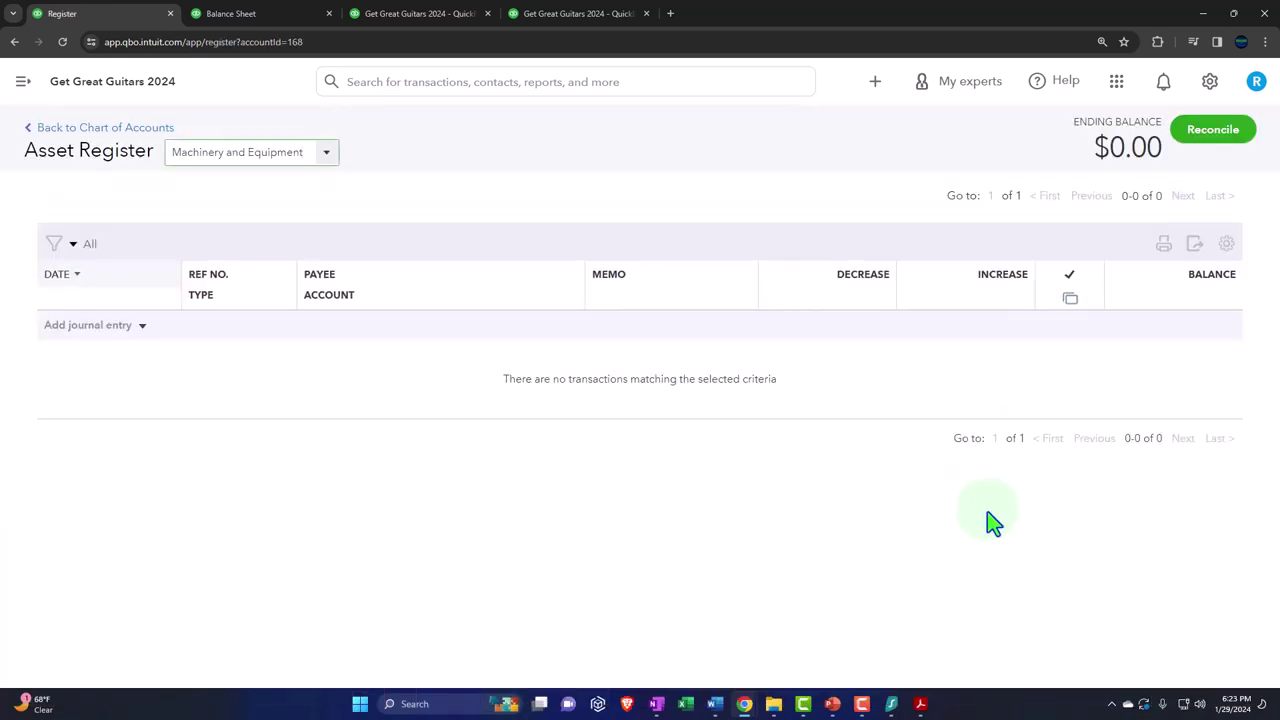
pyautogui.click(142, 325)
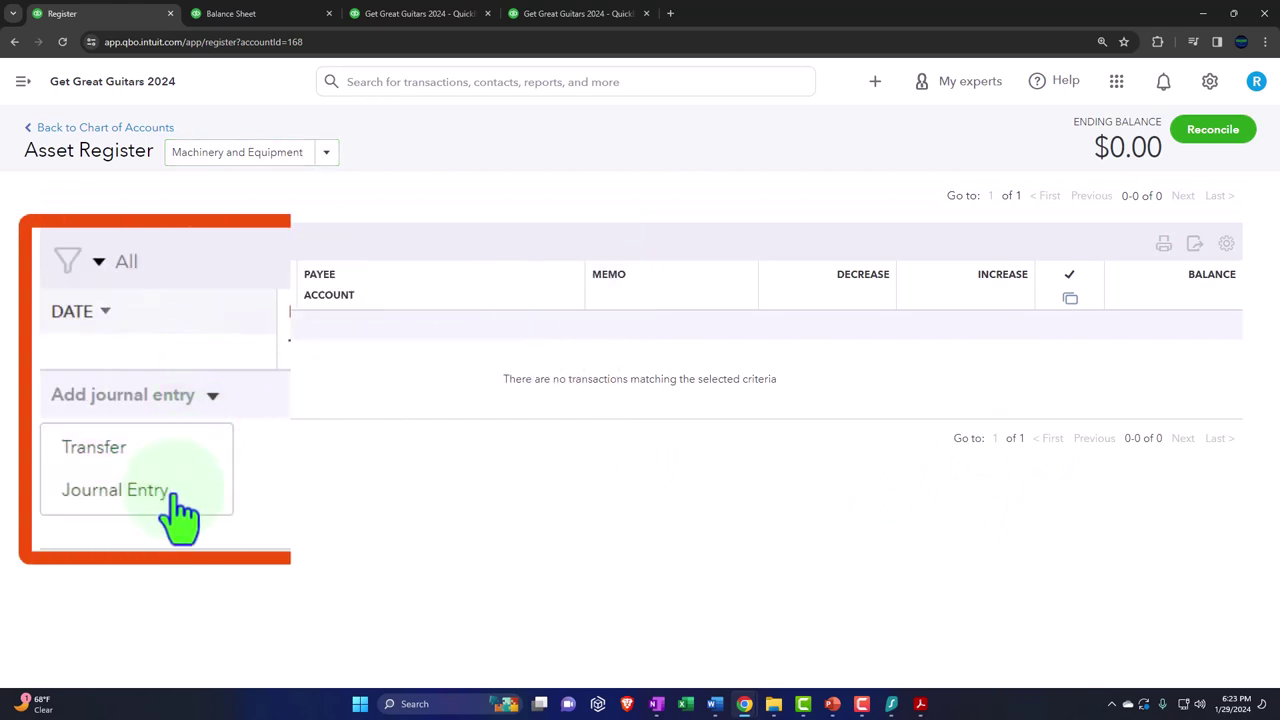
pyautogui.click(118, 382)
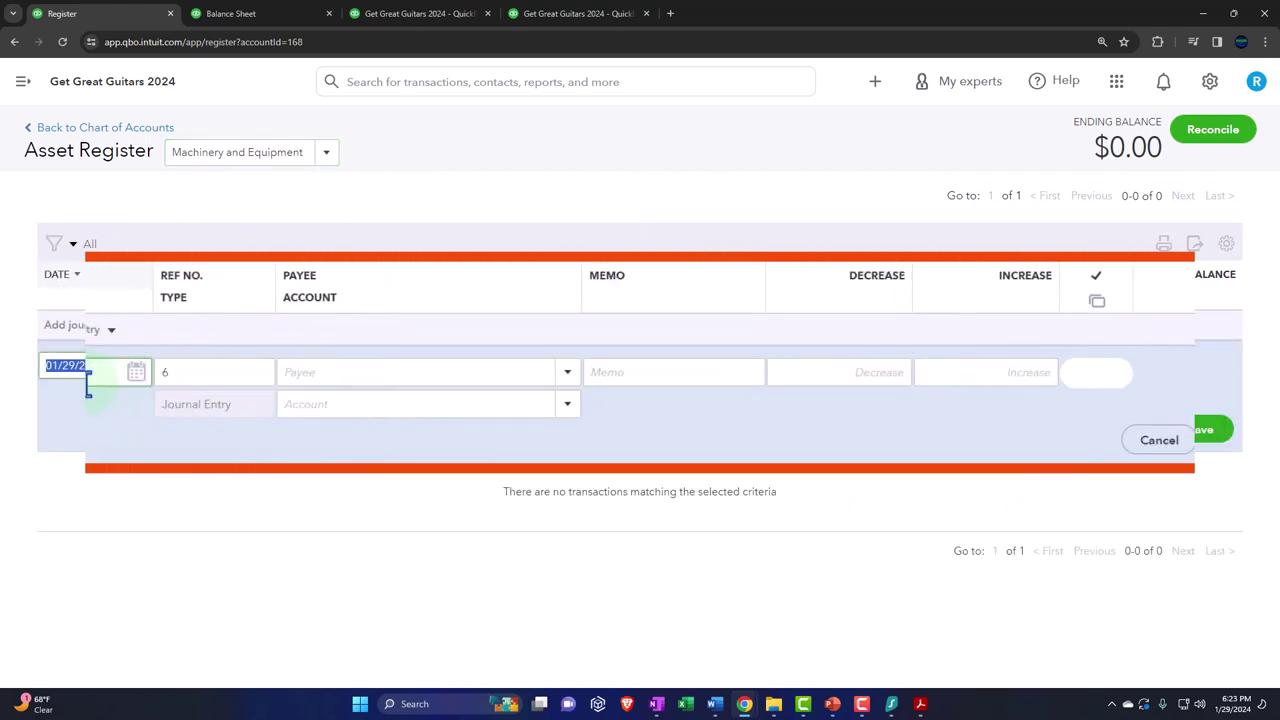
pyautogui.write('02')
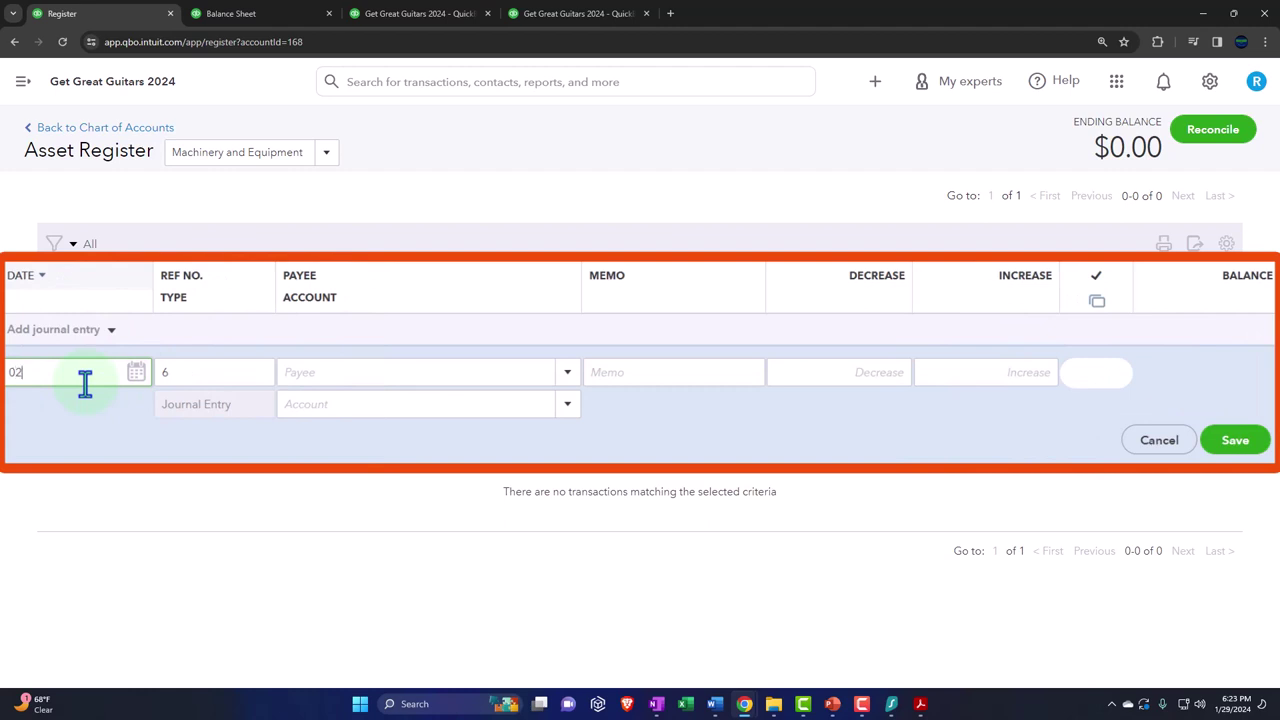
pyautogui.write('/28/2024')
pyautogui.press('Tab')
pyautogui.press('Tab')
pyautogui.press('Tab')
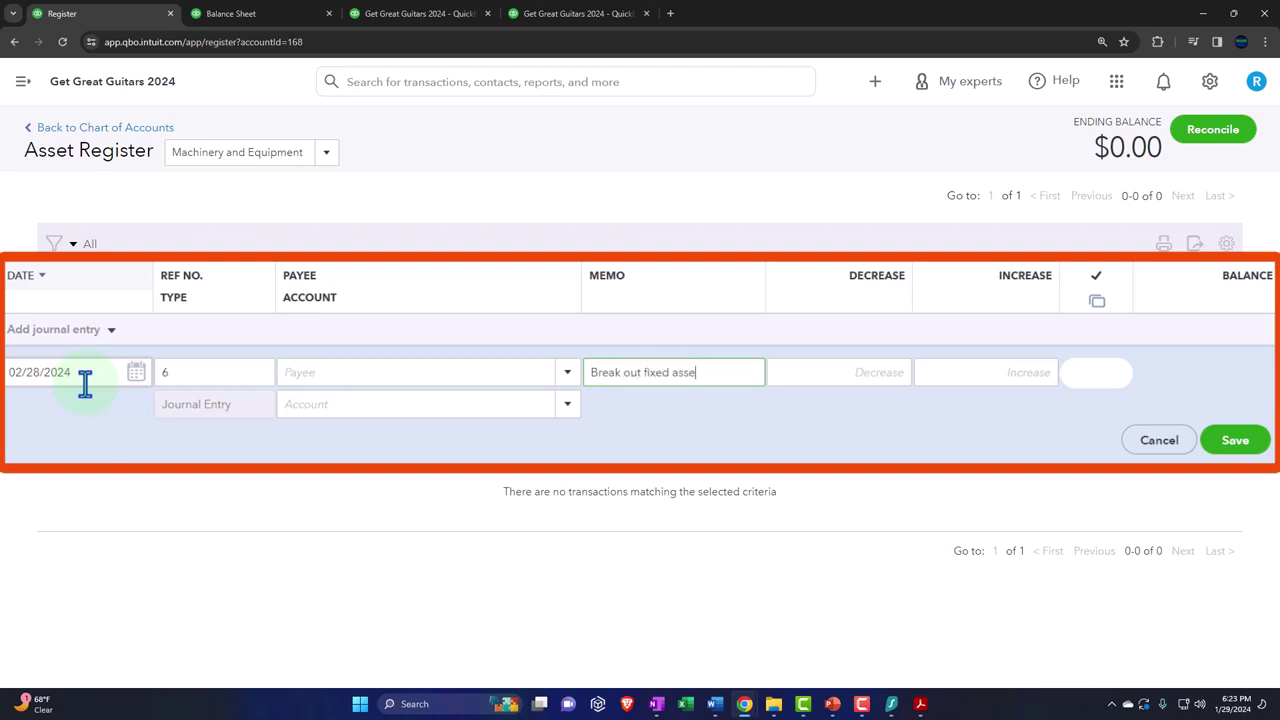
# Enter the journal entry memo "Break out fixed assets in accounts that match subledger on tax software".
pyautogui.write('Break out fixed assets in account')
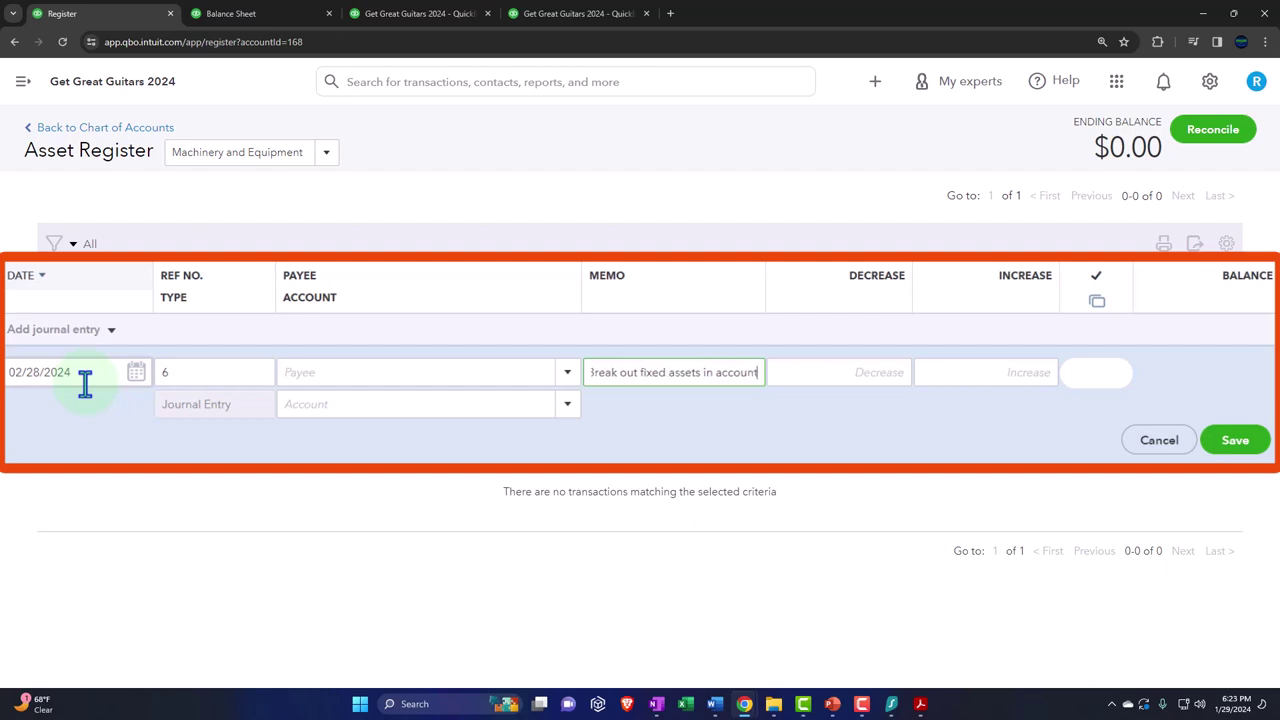
pyautogui.write('s that mat')
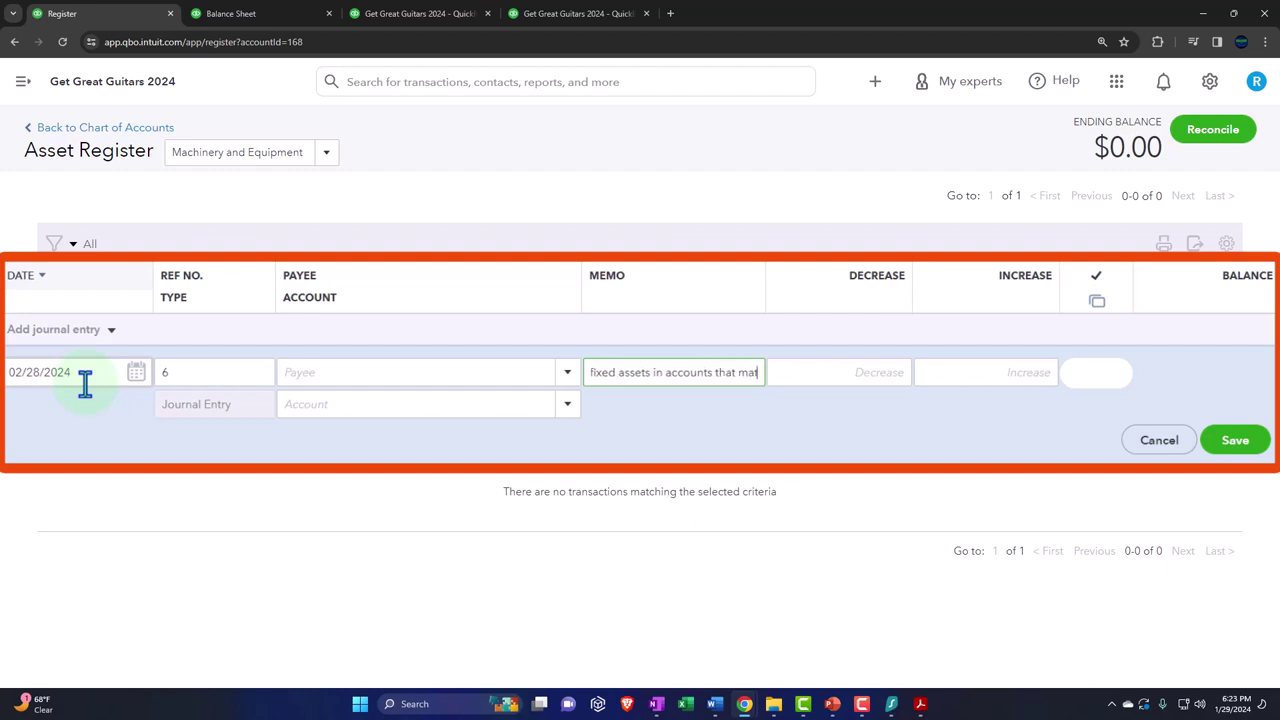
pyautogui.write('ch subled')
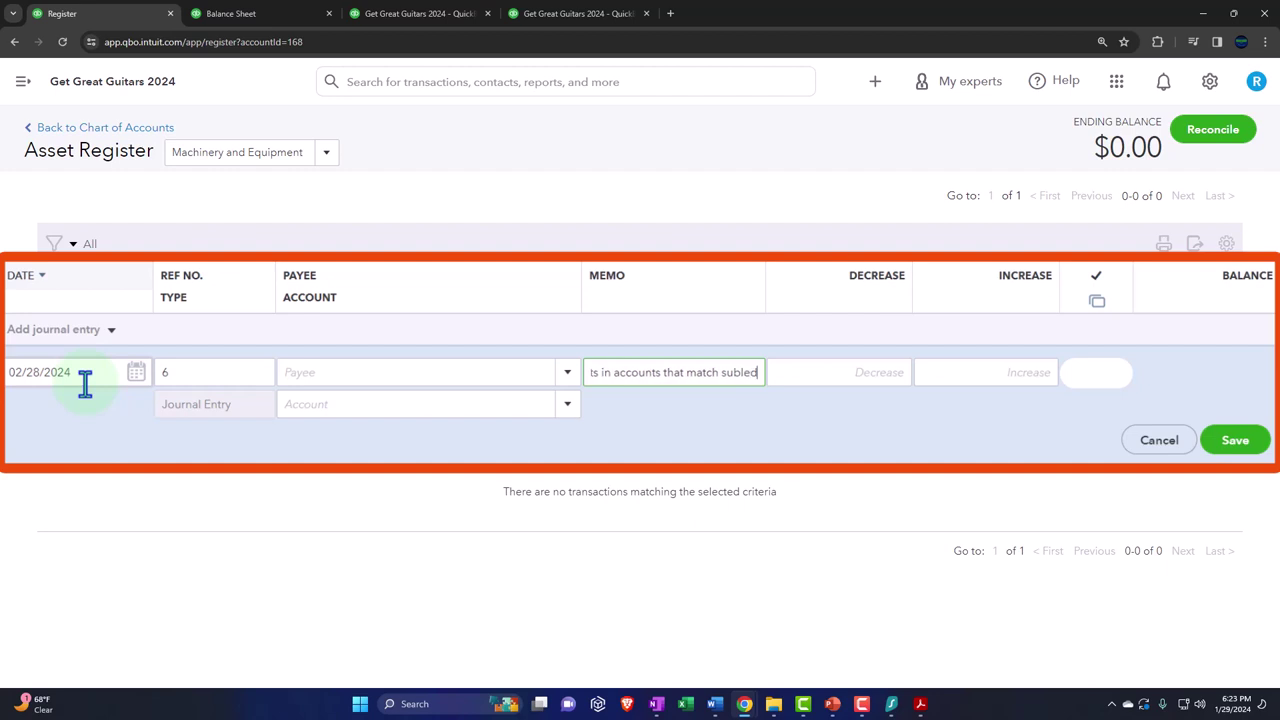
pyautogui.write('ger on tax so')
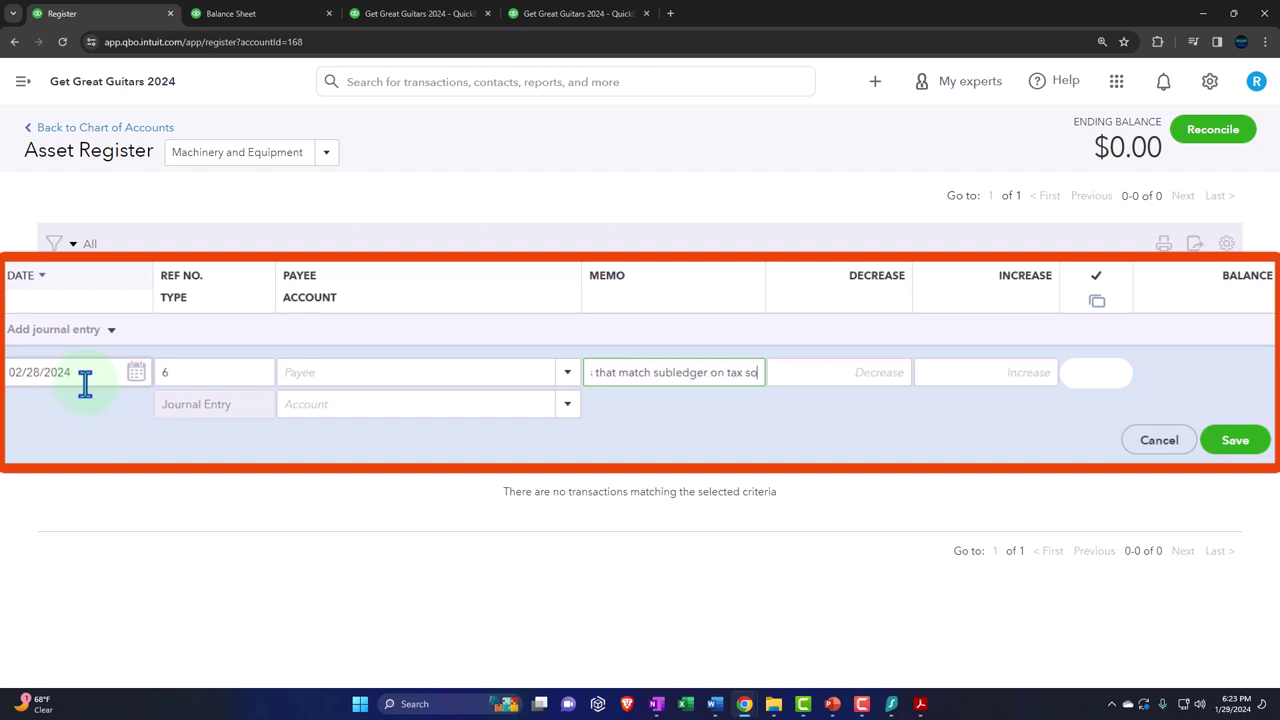
pyautogui.write('ftware')
# Record a 5,000 increase to Machinery and Equipment with Furniture & Fixtures as the offsetting account and save the journal entry.
pyautogui.press('Tab')
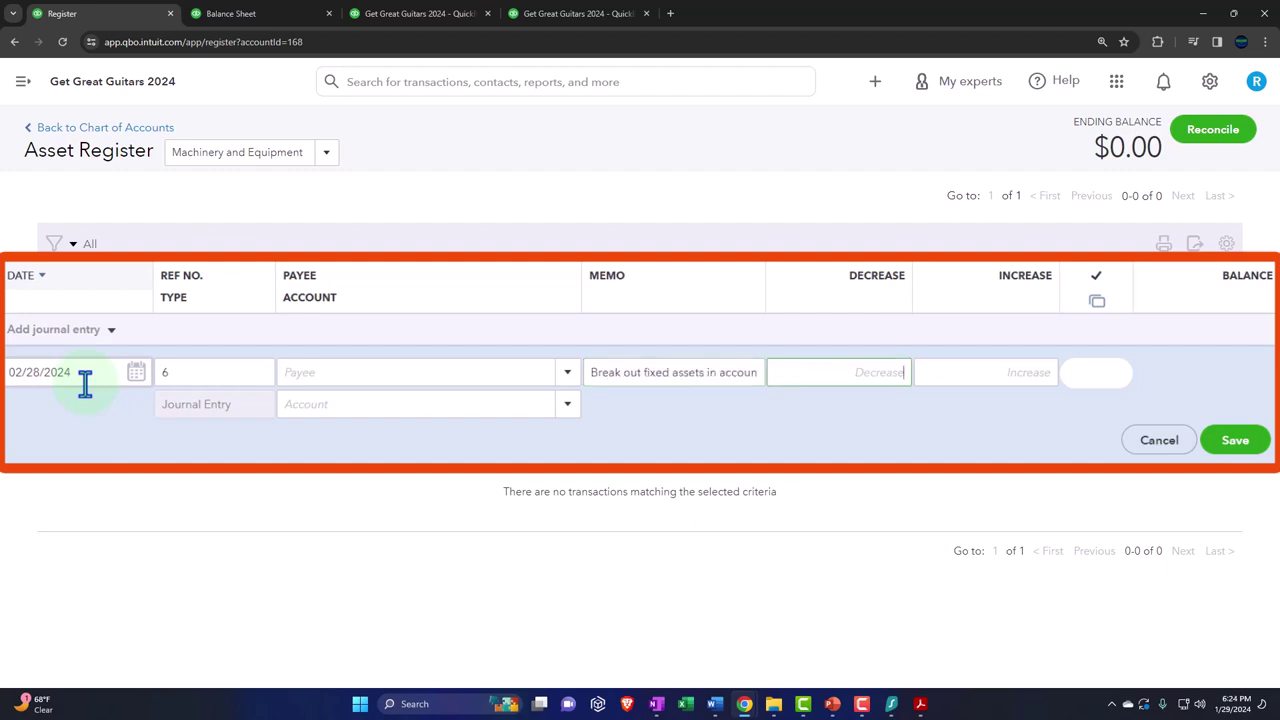
pyautogui.press('Tab')
pyautogui.write('5')
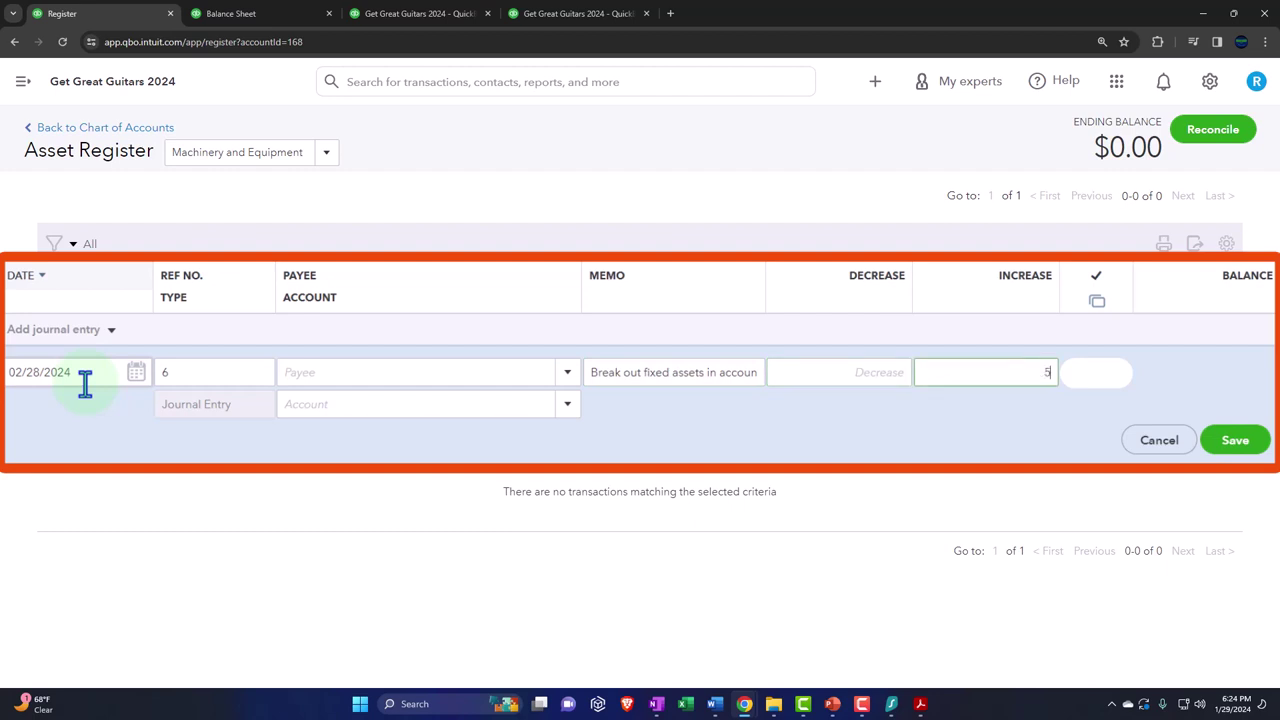
pyautogui.write(',000')
pyautogui.press('Tab')
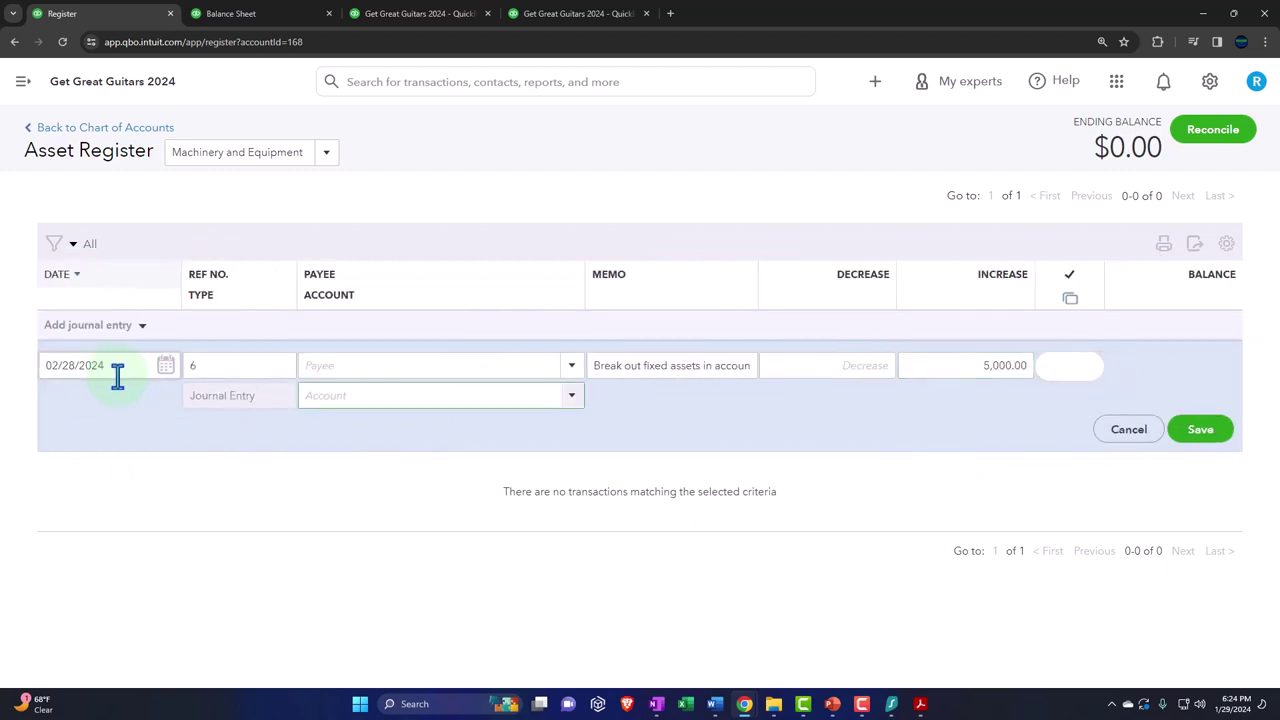
pyautogui.write('fur')
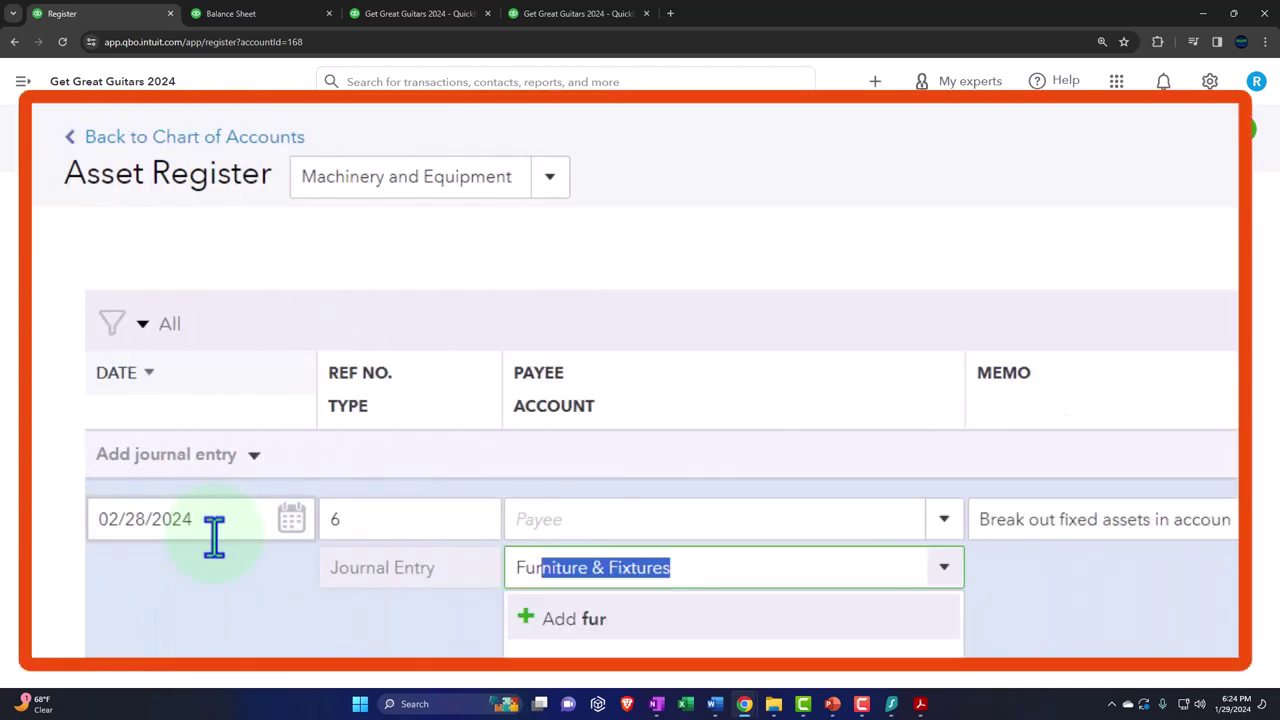
pyautogui.press('Tab')
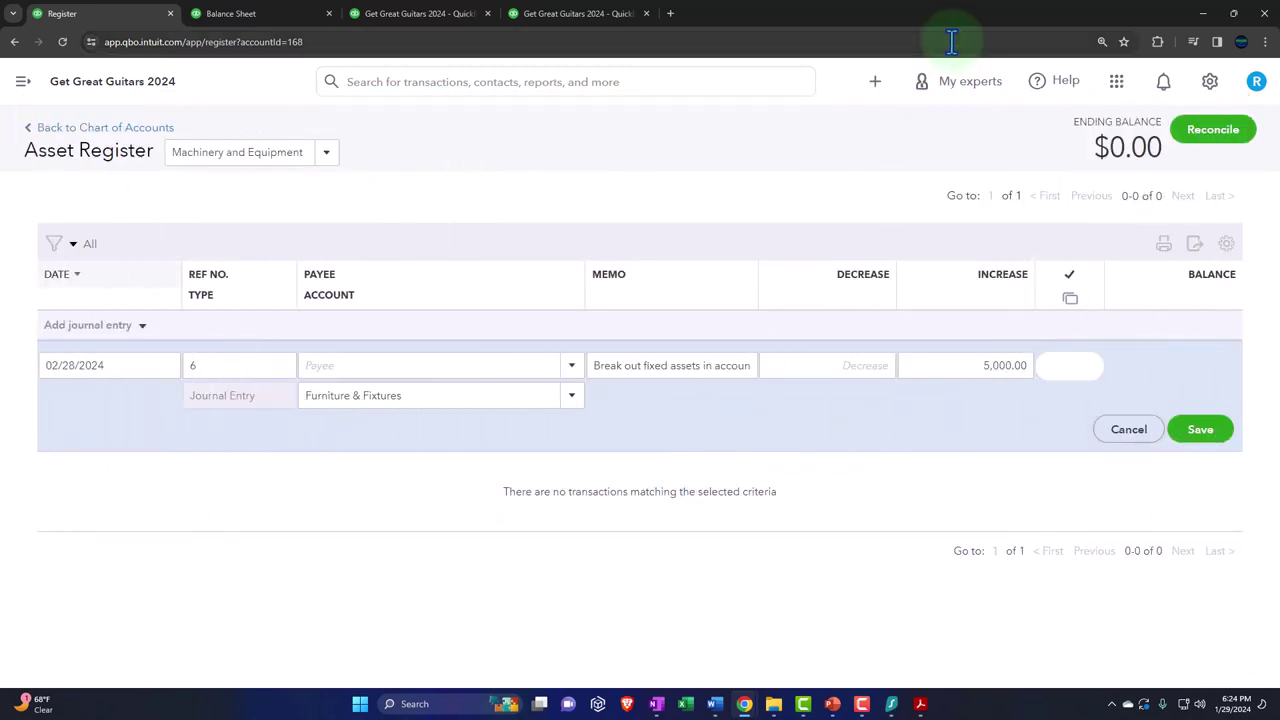
pyautogui.click(884, 84)
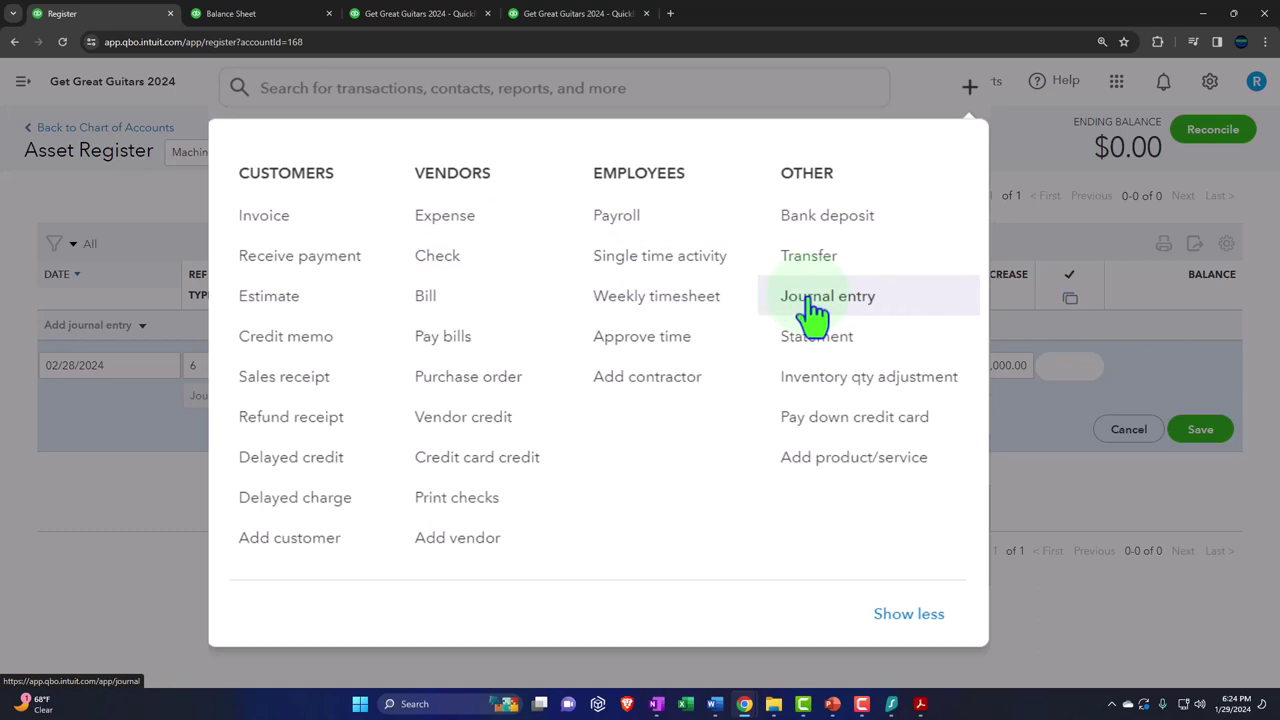
pyautogui.click(729, 591)
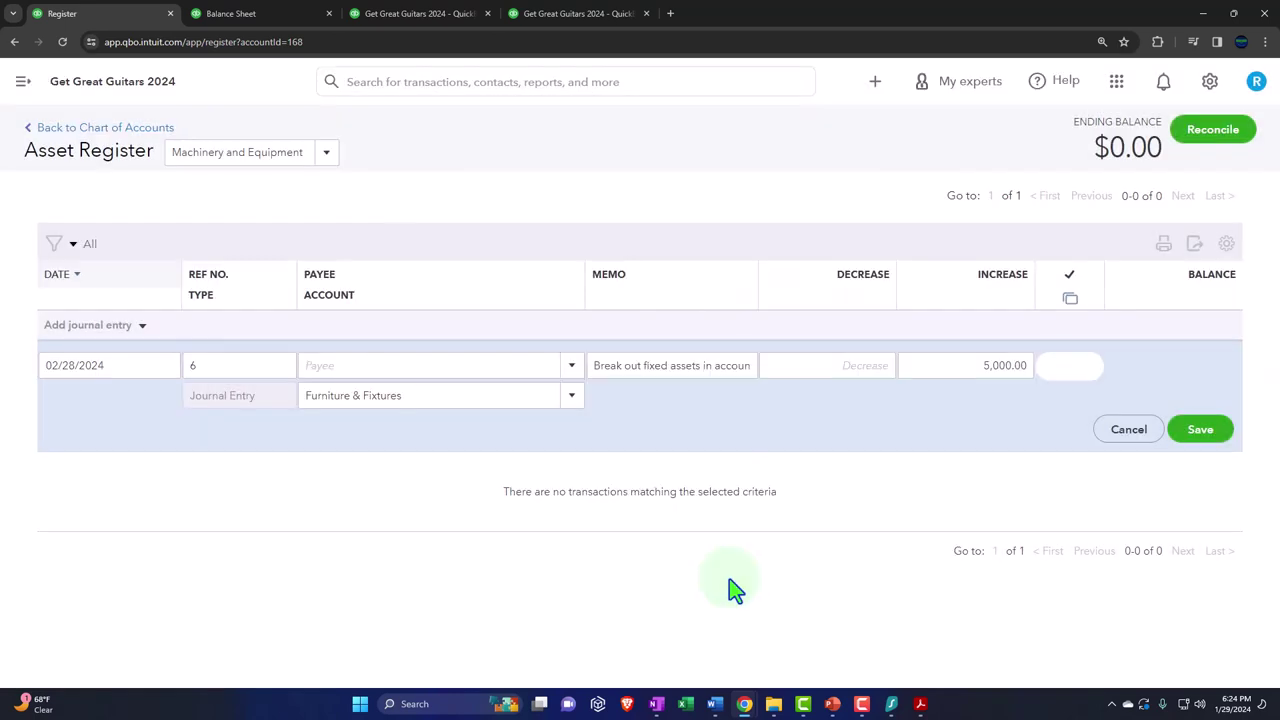
pyautogui.click(1201, 447)
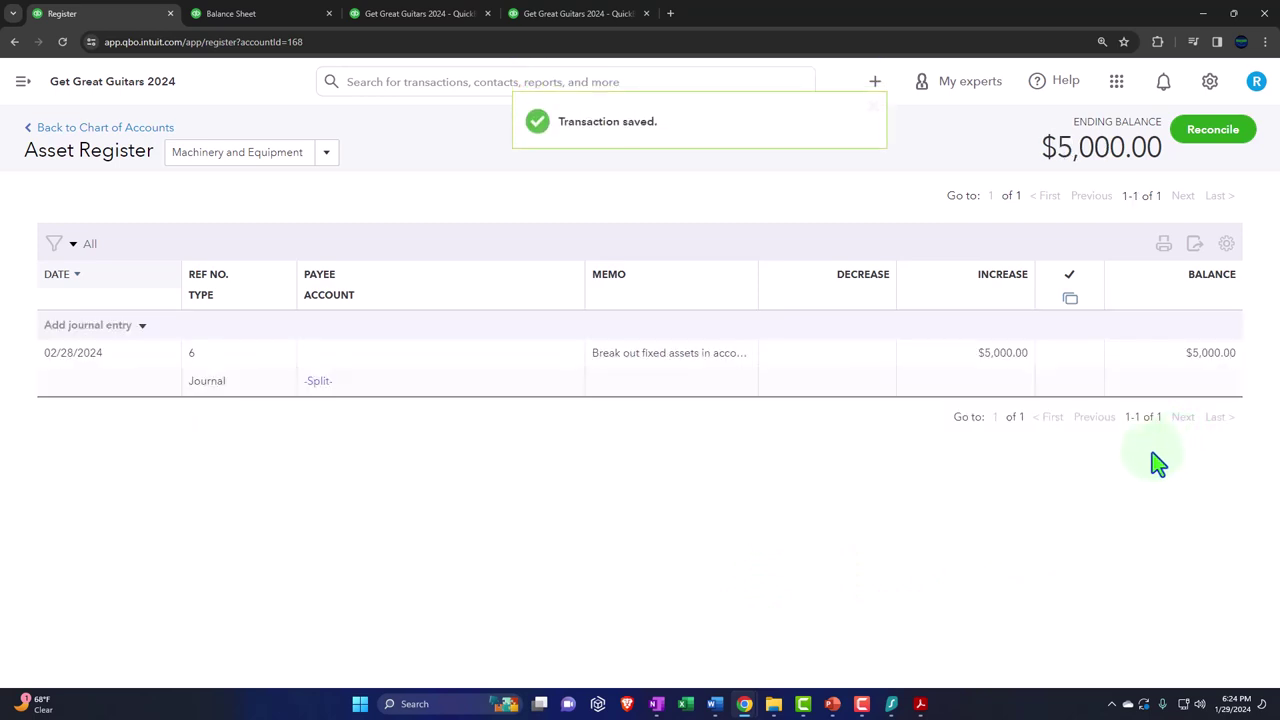
# Rerun the balance sheet report and review the amounts in its Fixed Assets section.
pyautogui.click(262, 13)
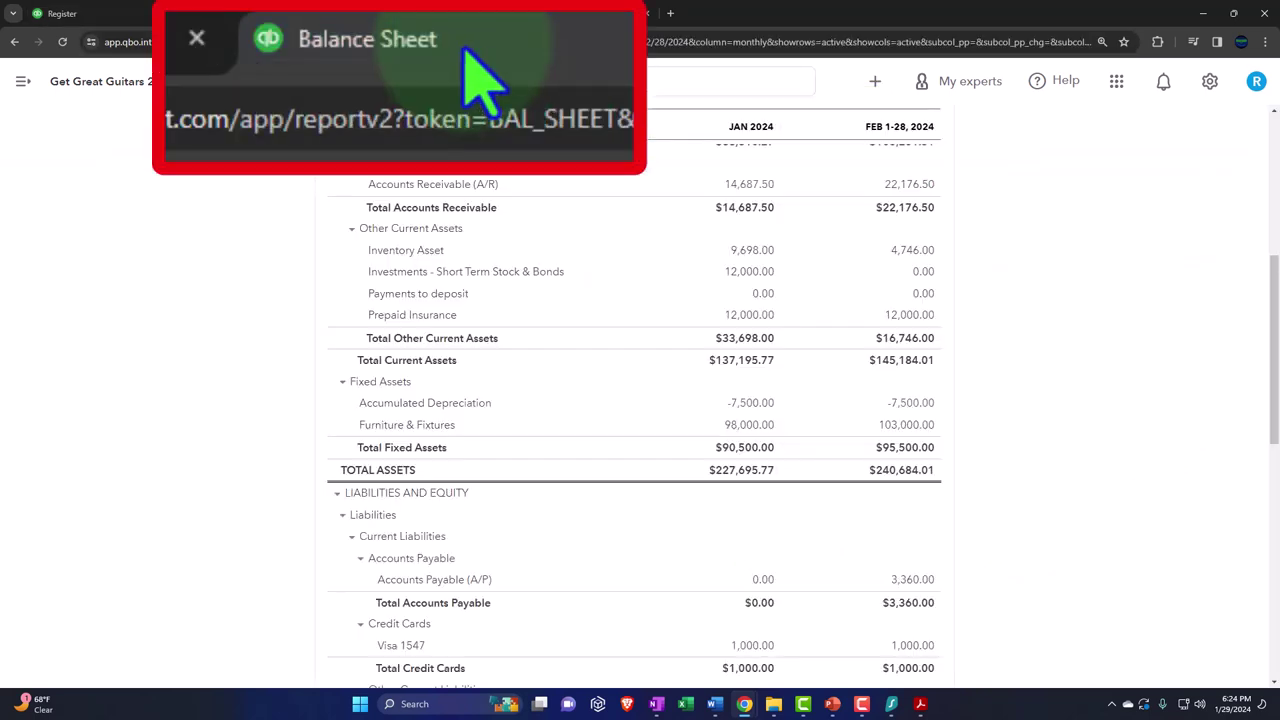
pyautogui.scroll(5, 637, 314)
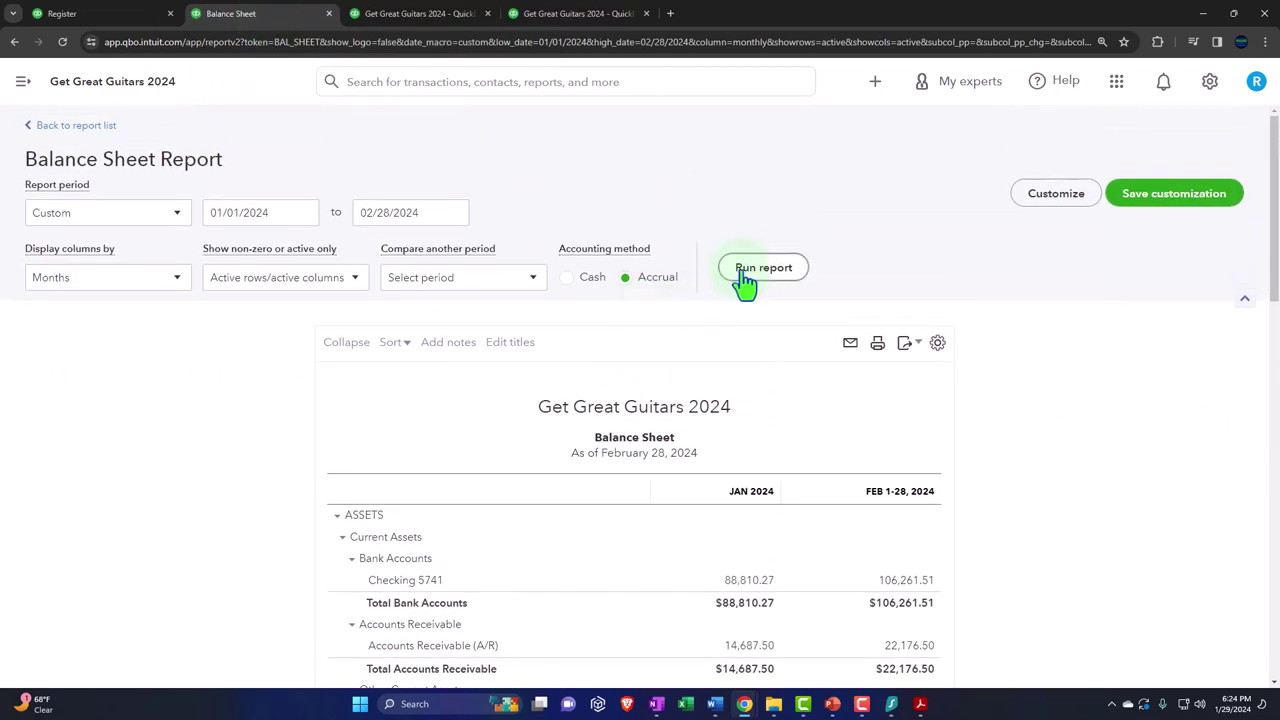
pyautogui.scroll(-2, 605, 380)
pyautogui.scroll(-3, 605, 374)
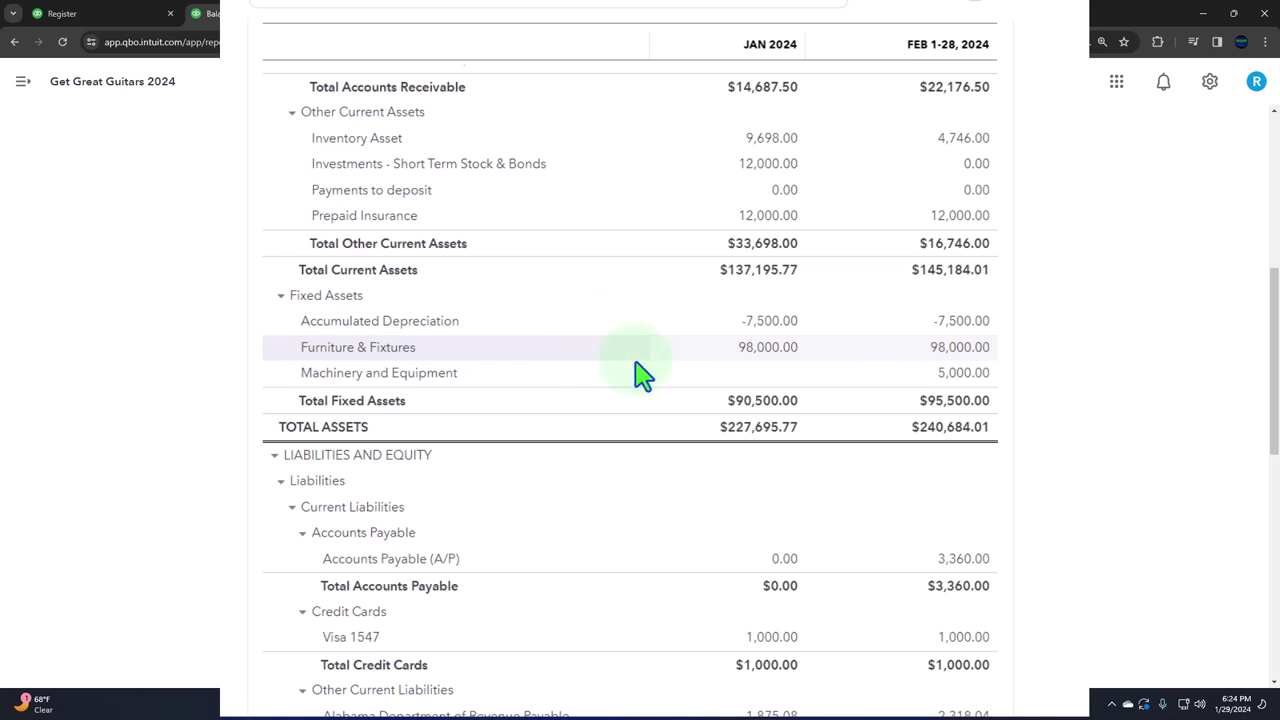
# Open the journal entry behind February's Machinery and Equipment amount, reuse its first description on the Furniture & Fixtures line, and save and close it.
pyautogui.click(962, 373)
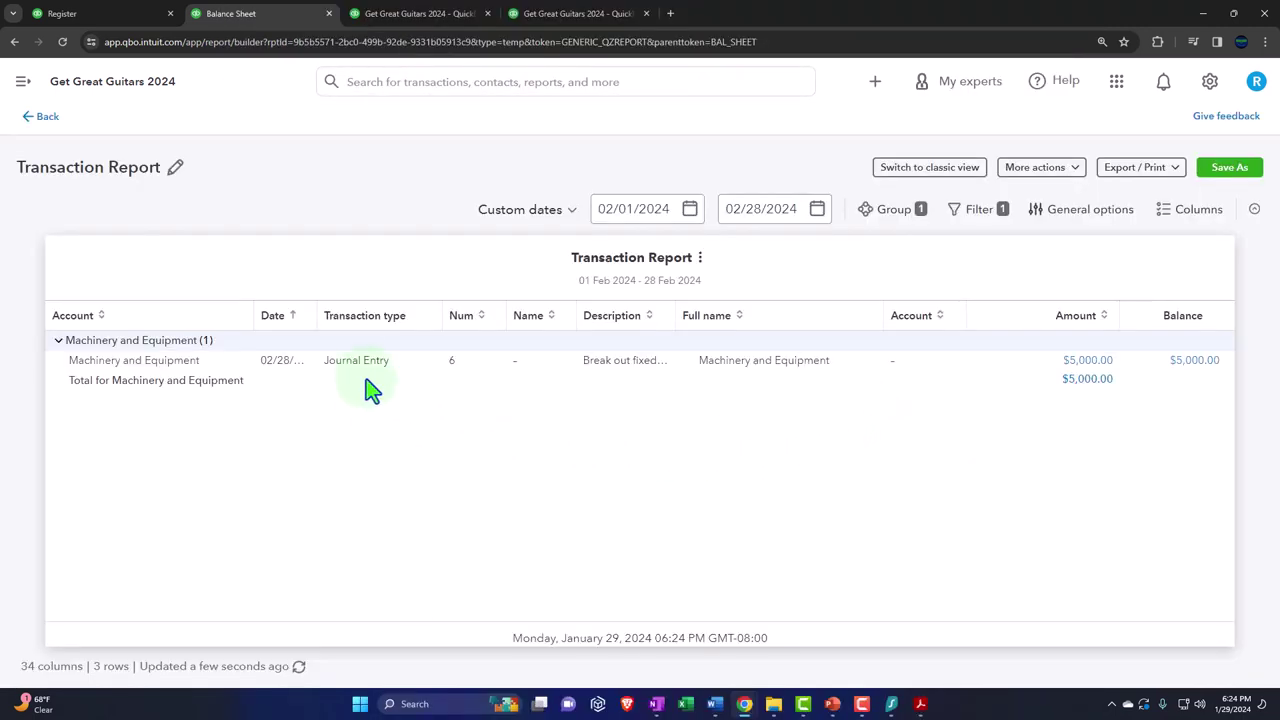
pyautogui.click(1120, 376)
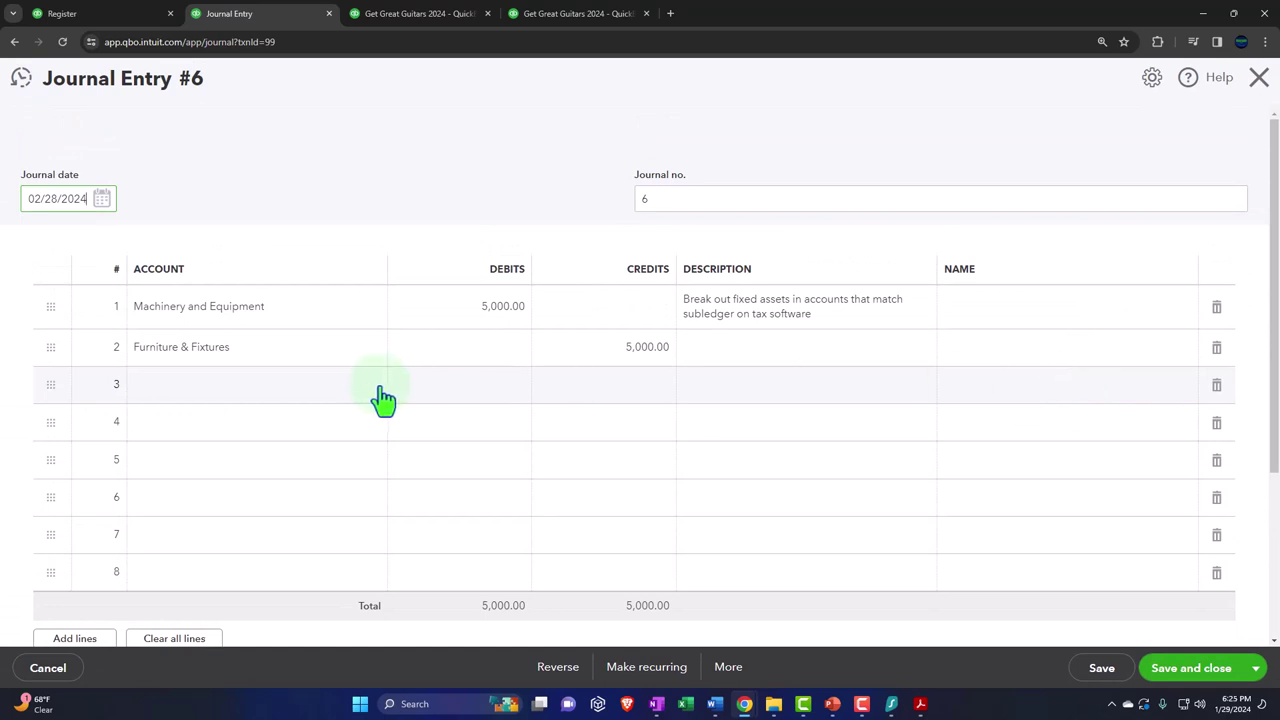
pyautogui.click(792, 310)
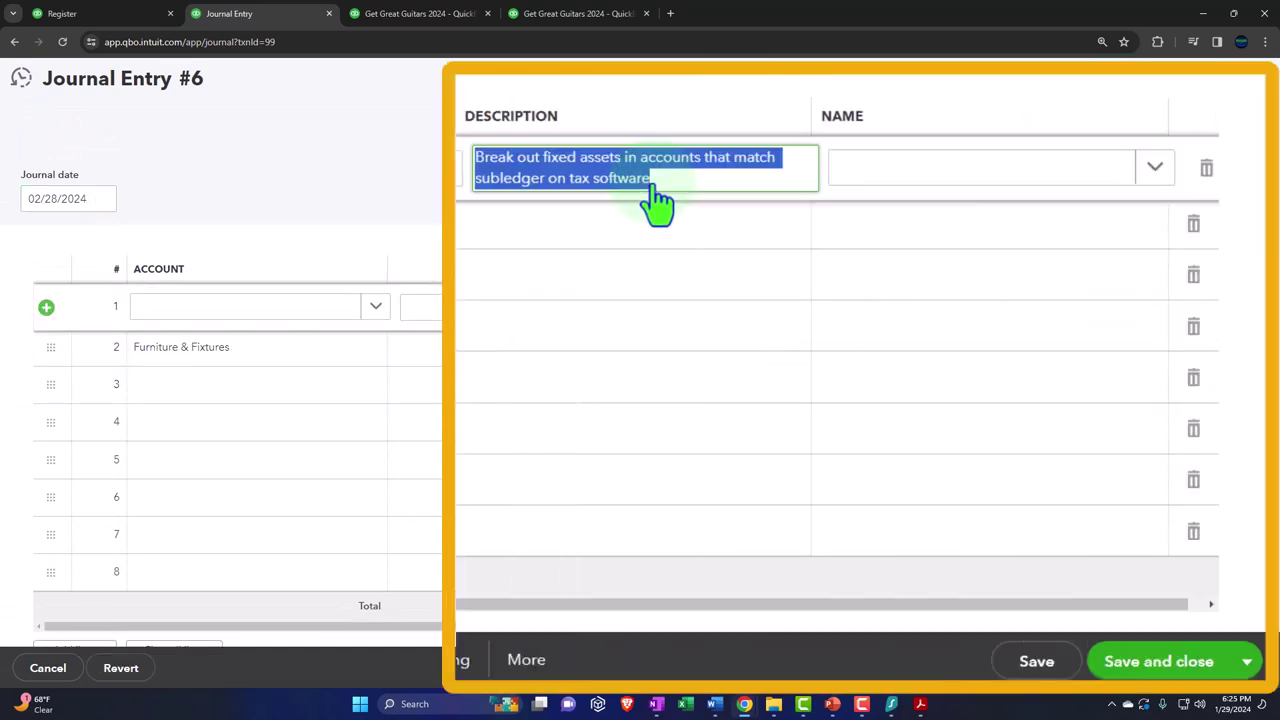
pyautogui.click(566, 223)
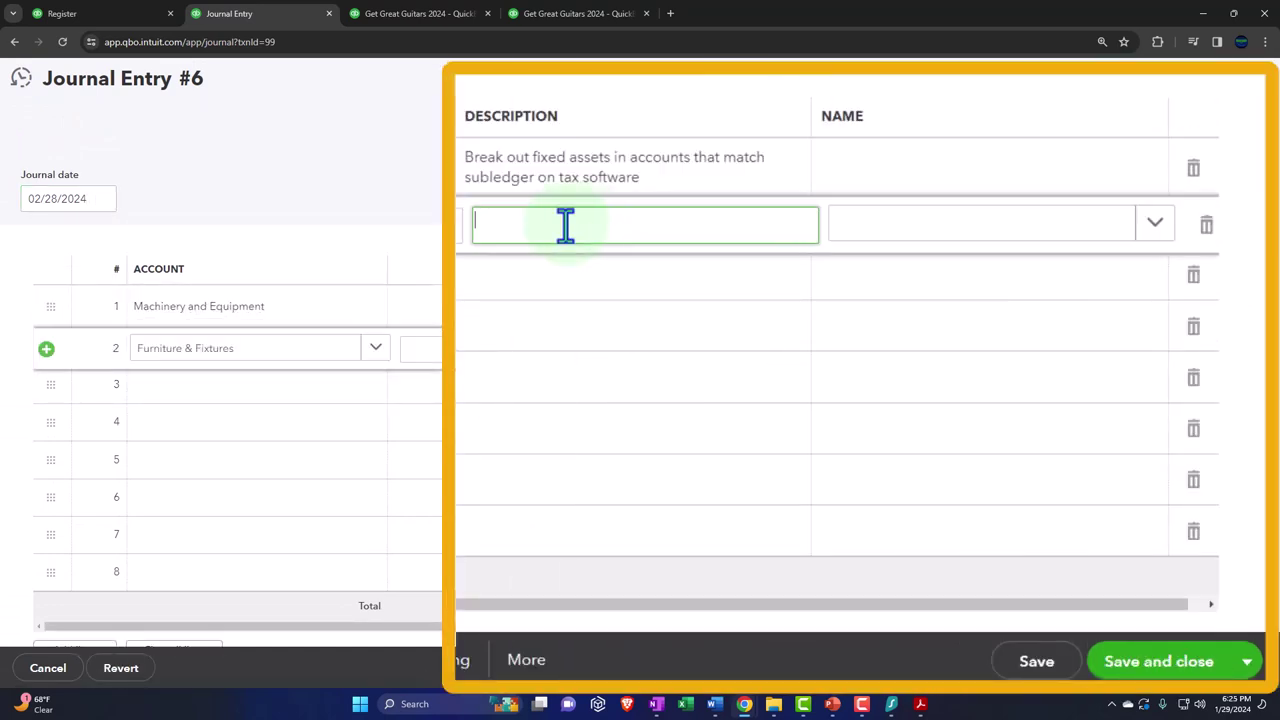
pyautogui.click(1142, 663)
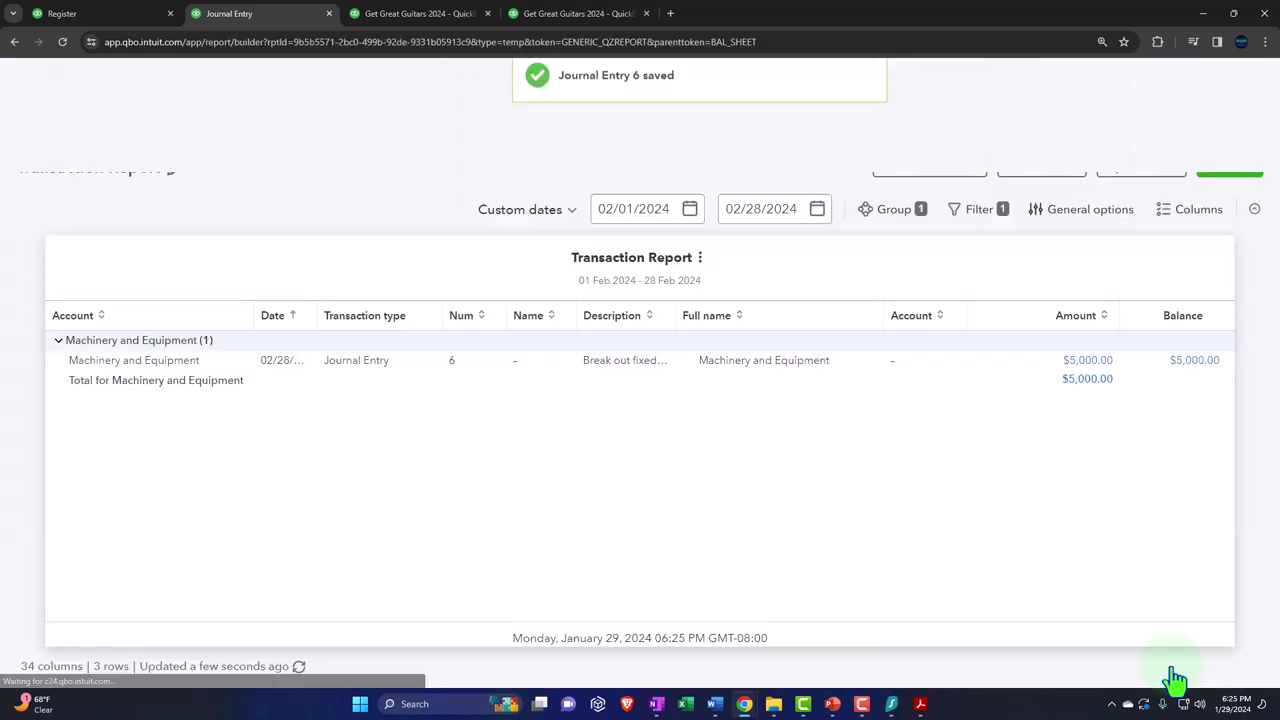
pyautogui.click(44, 118)
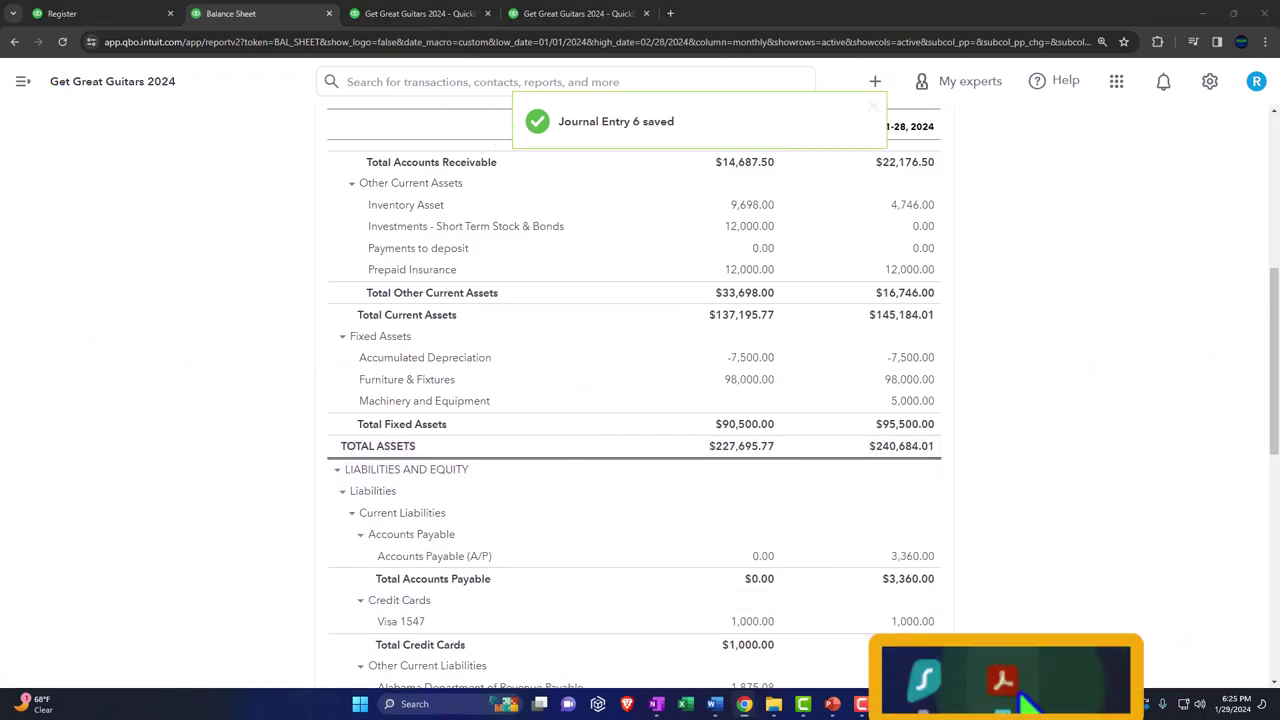
# Switch to the Depreciation Book PDF in Acrobat and bring up the calculator over it in compact always-on-top view.
pyautogui.click(1025, 700)
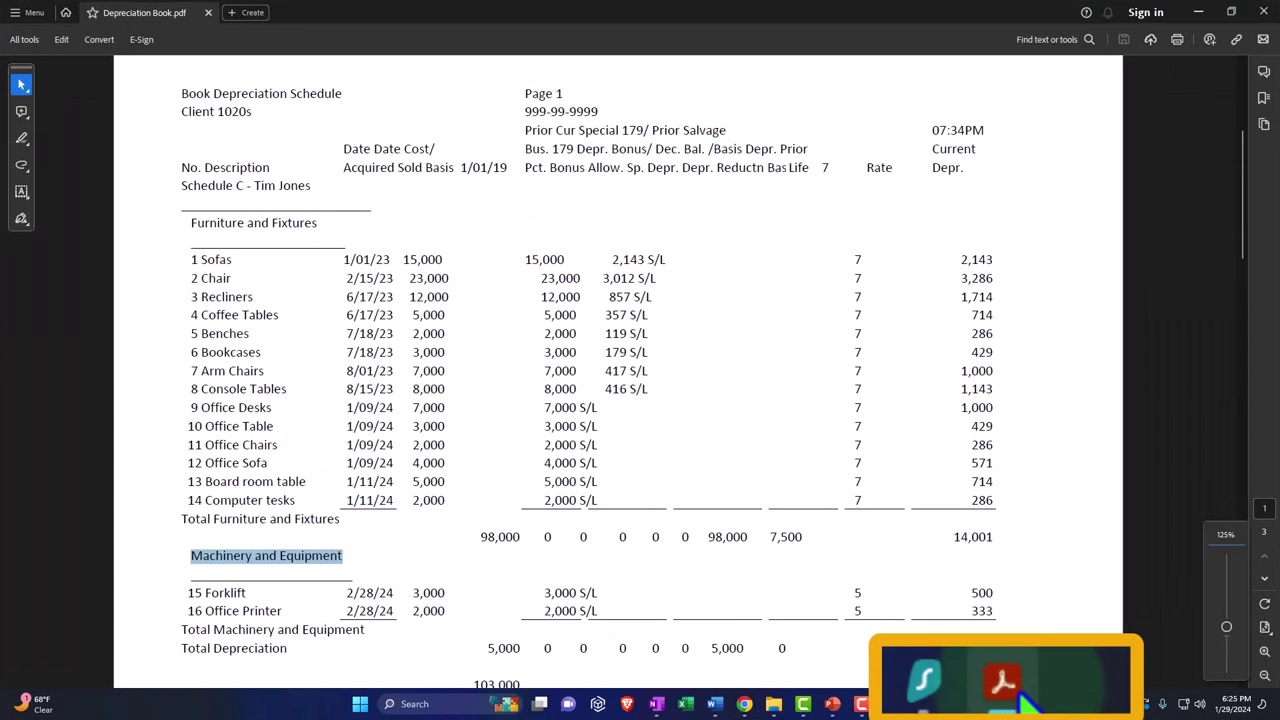
pyautogui.click(428, 703)
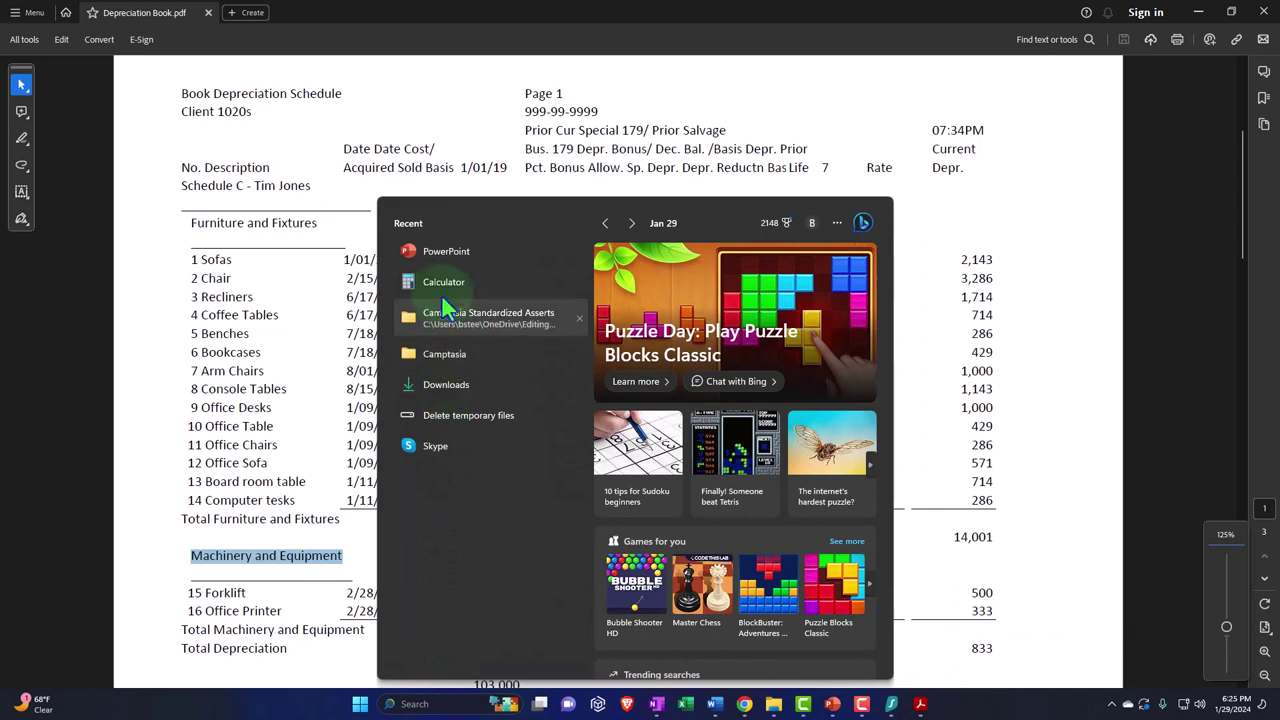
pyautogui.press('Escape')
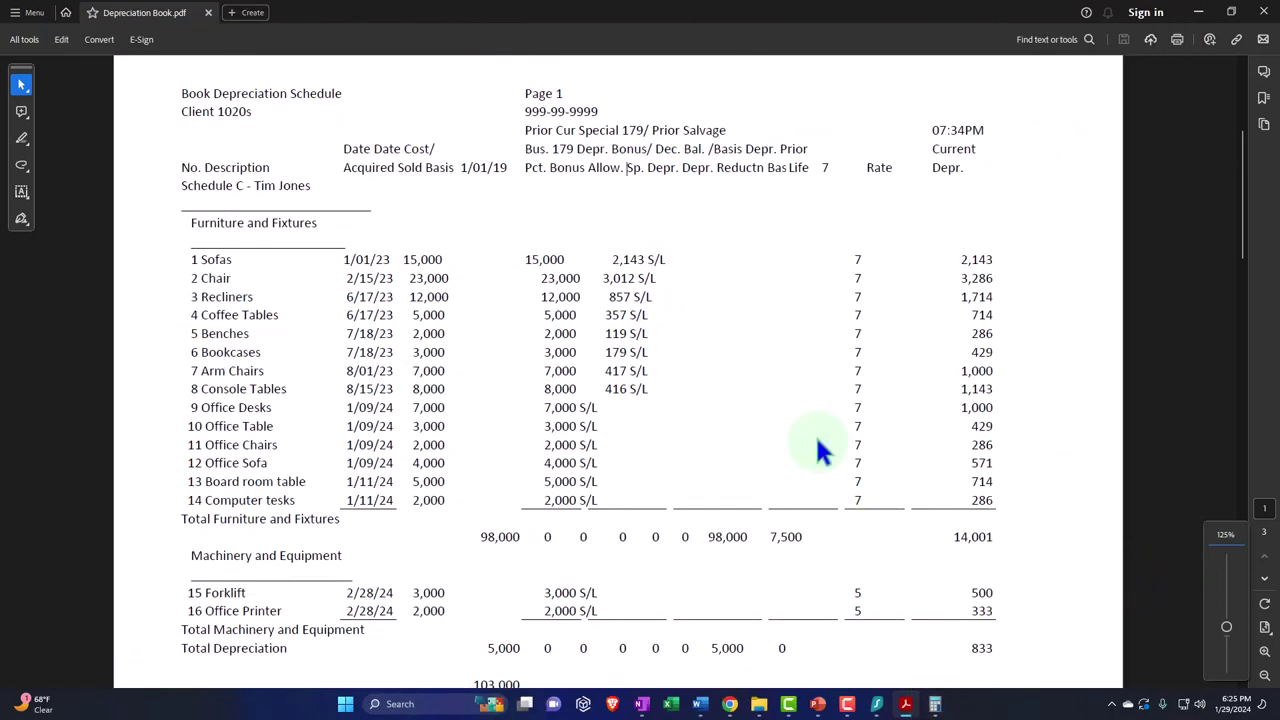
pyautogui.click(934, 704)
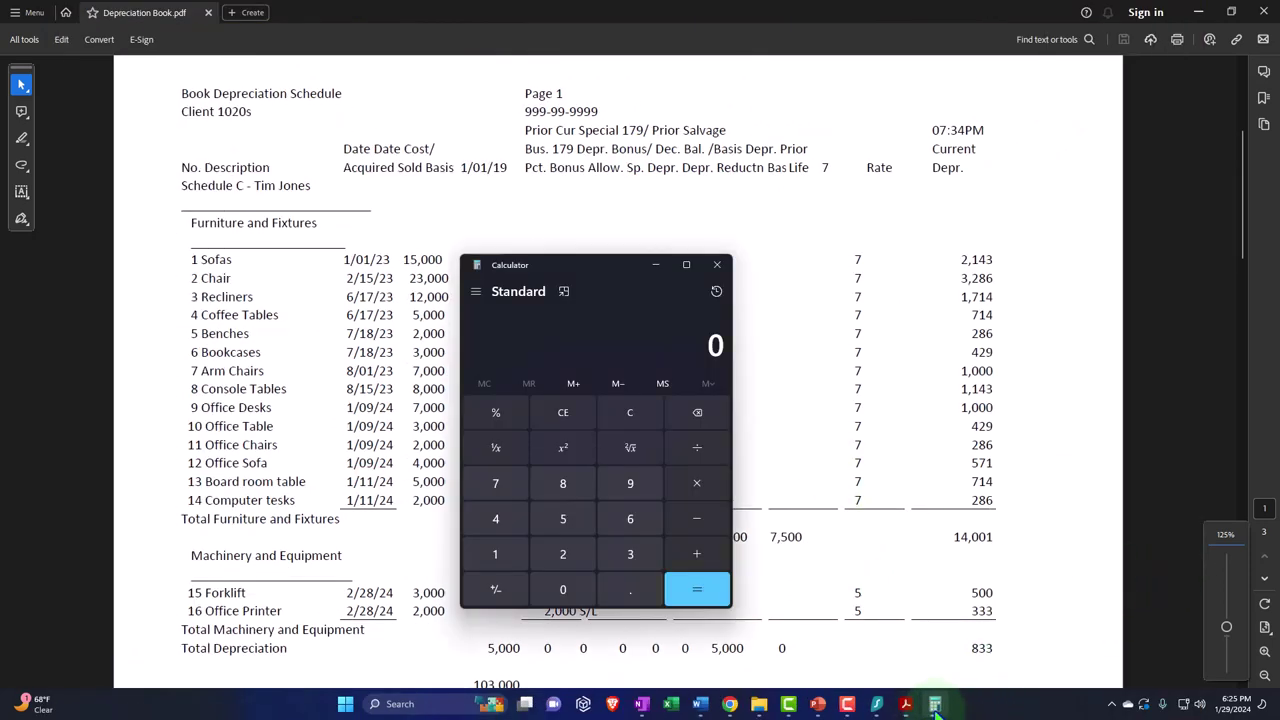
pyautogui.click(564, 291)
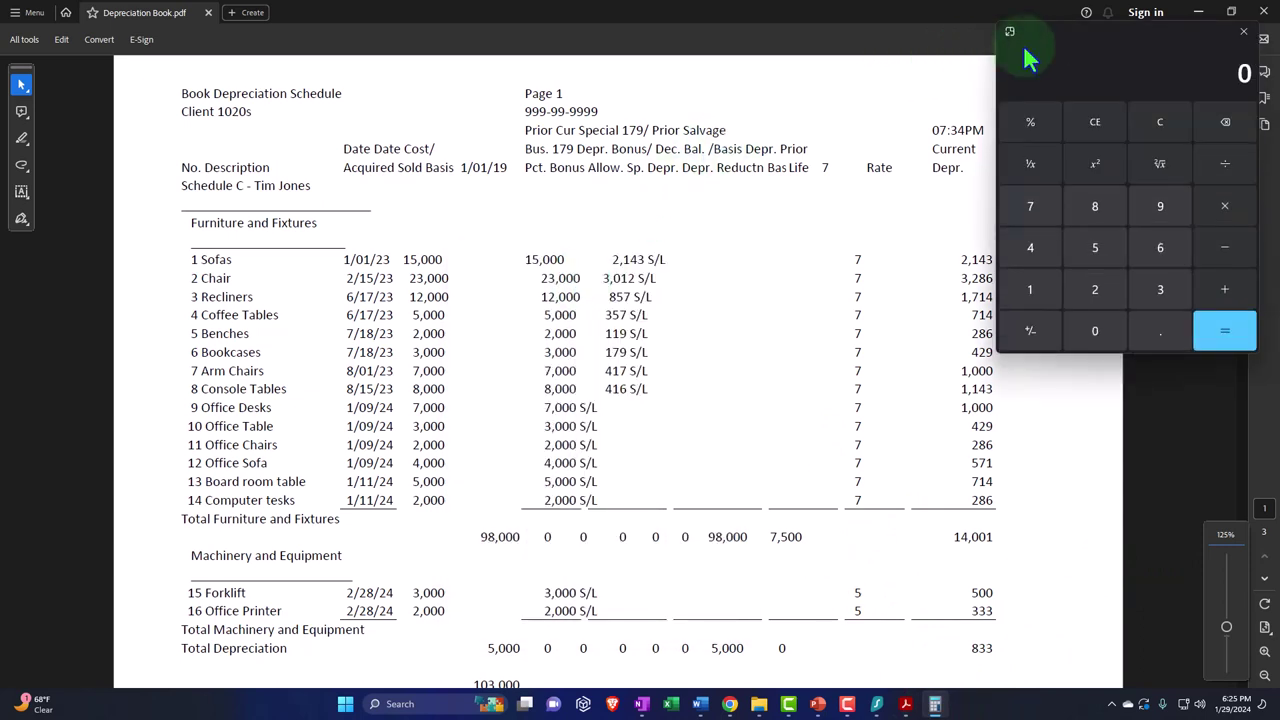
pyautogui.click(1057, 43)
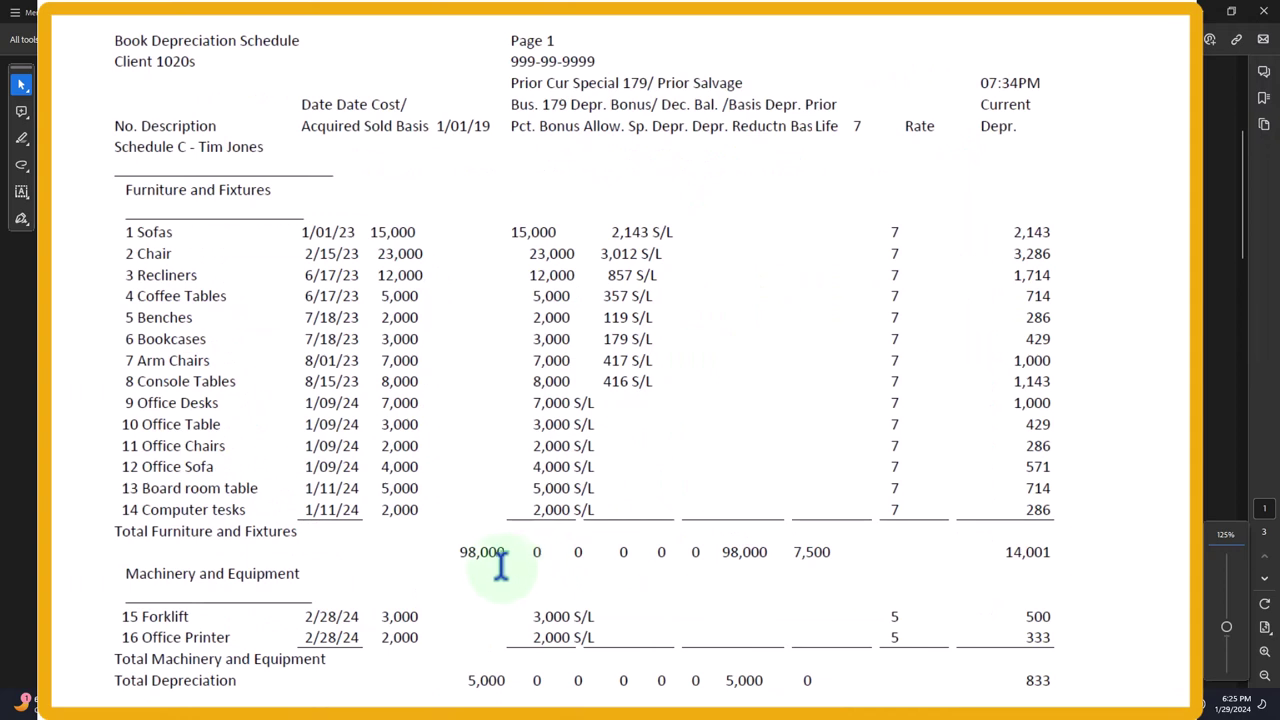
# Compare the depreciation schedule's category cost totals and prior depreciation with the fixed asset and accumulated depreciation amounts on the balance sheet.
pyautogui.scroll(-1, 481, 566)
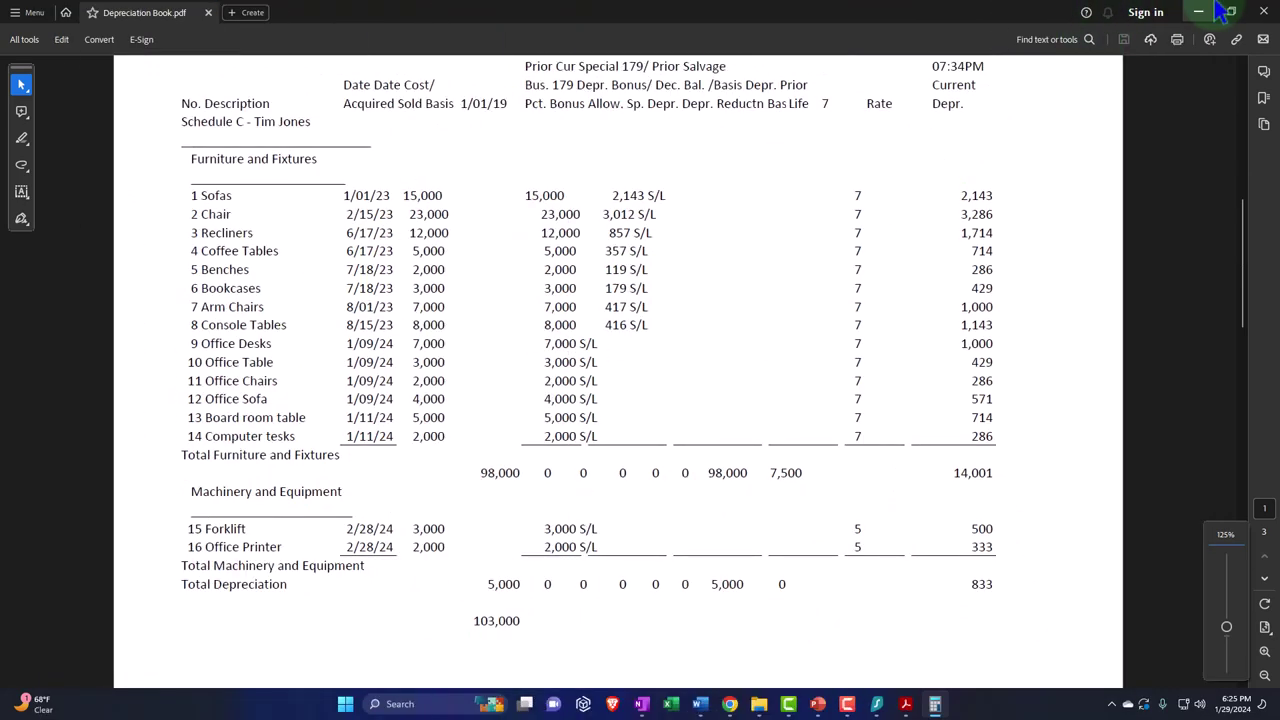
pyautogui.hotkey('alt', 'Tab')
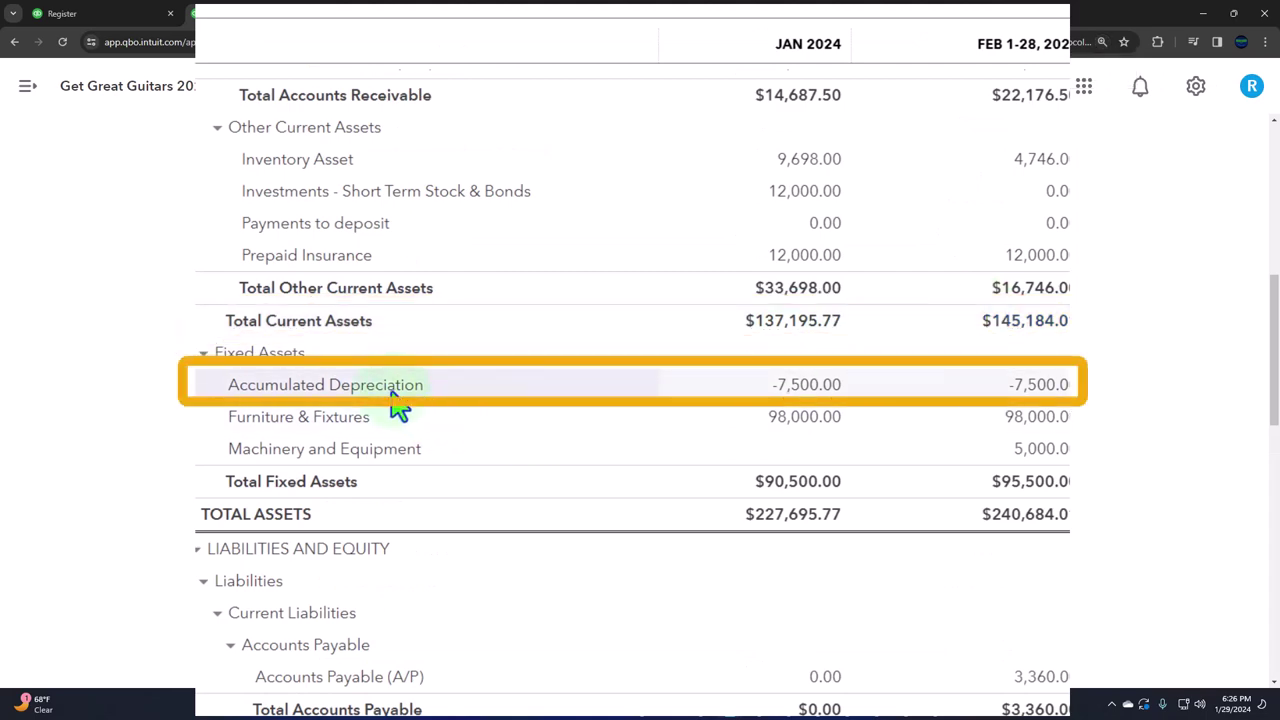
pyautogui.click(905, 704)
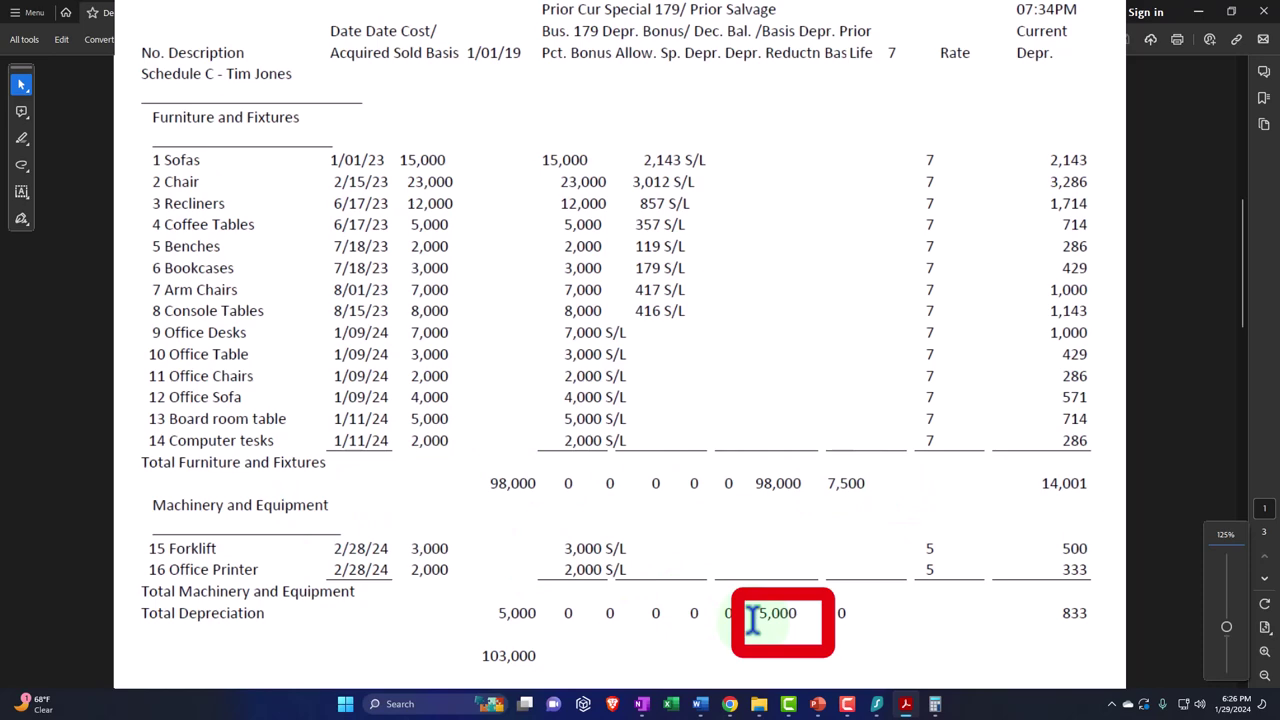
pyautogui.click(906, 707)
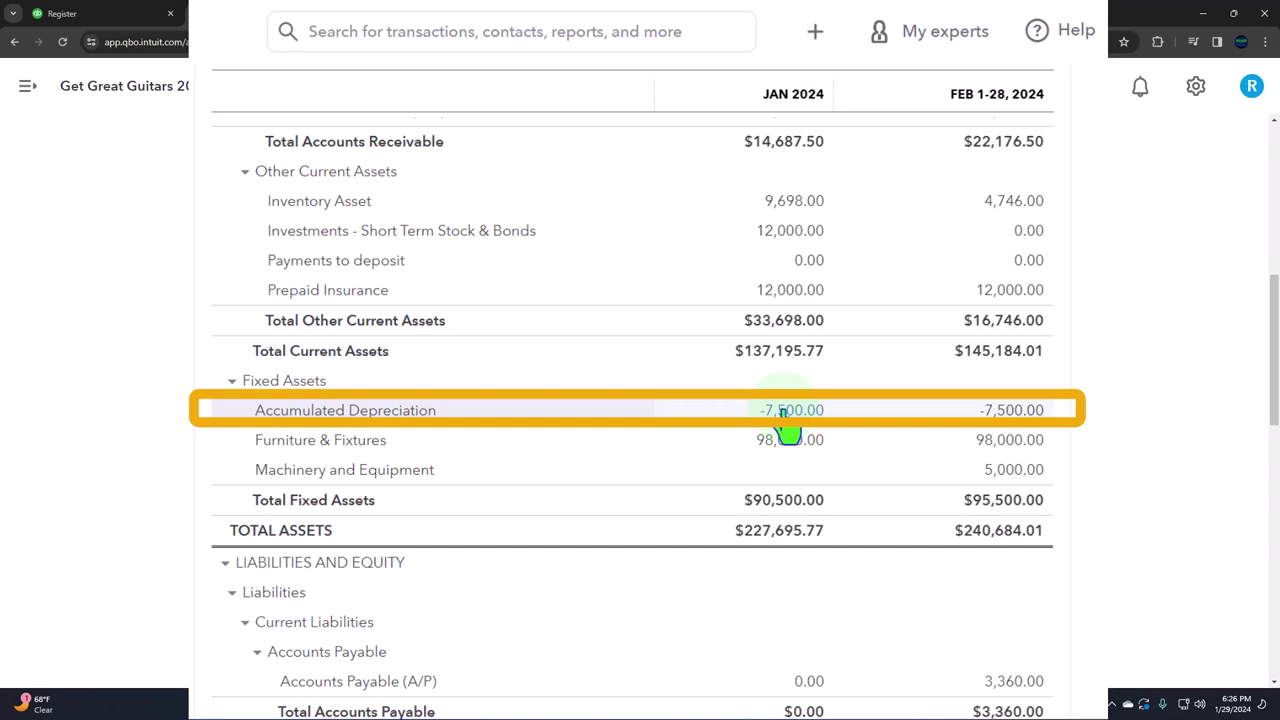
pyautogui.click(906, 707)
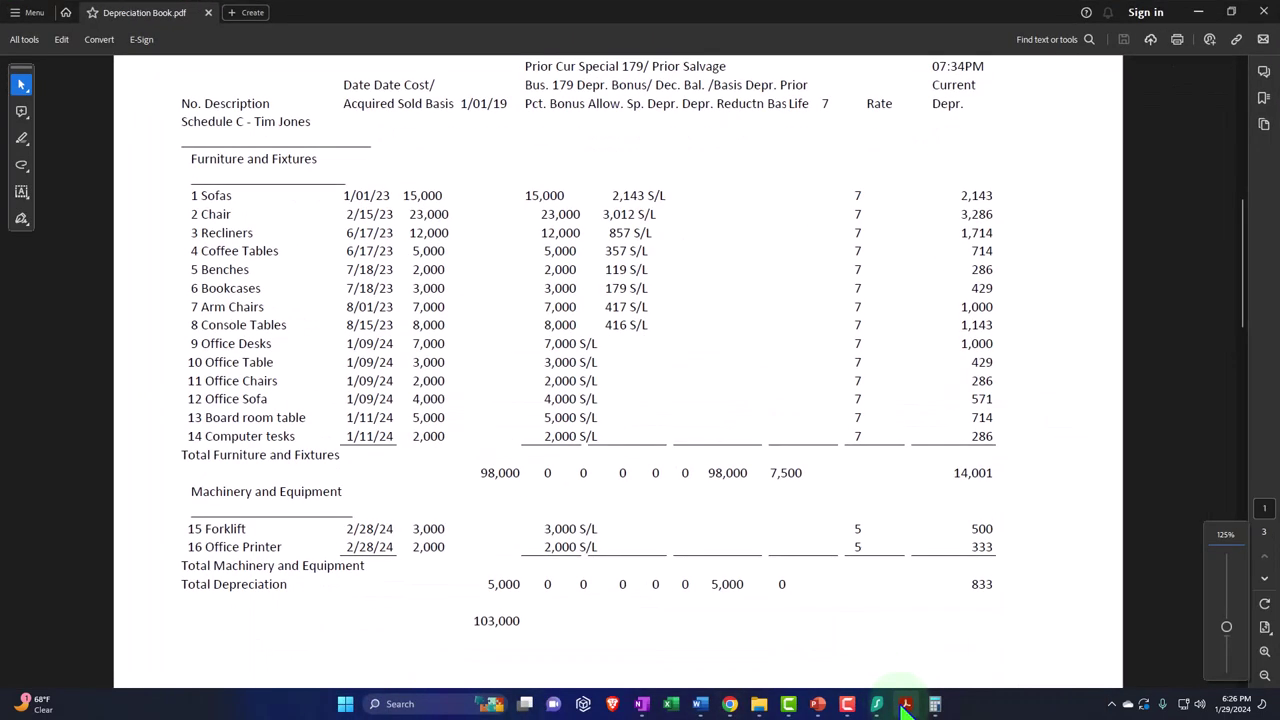
pyautogui.click(906, 707)
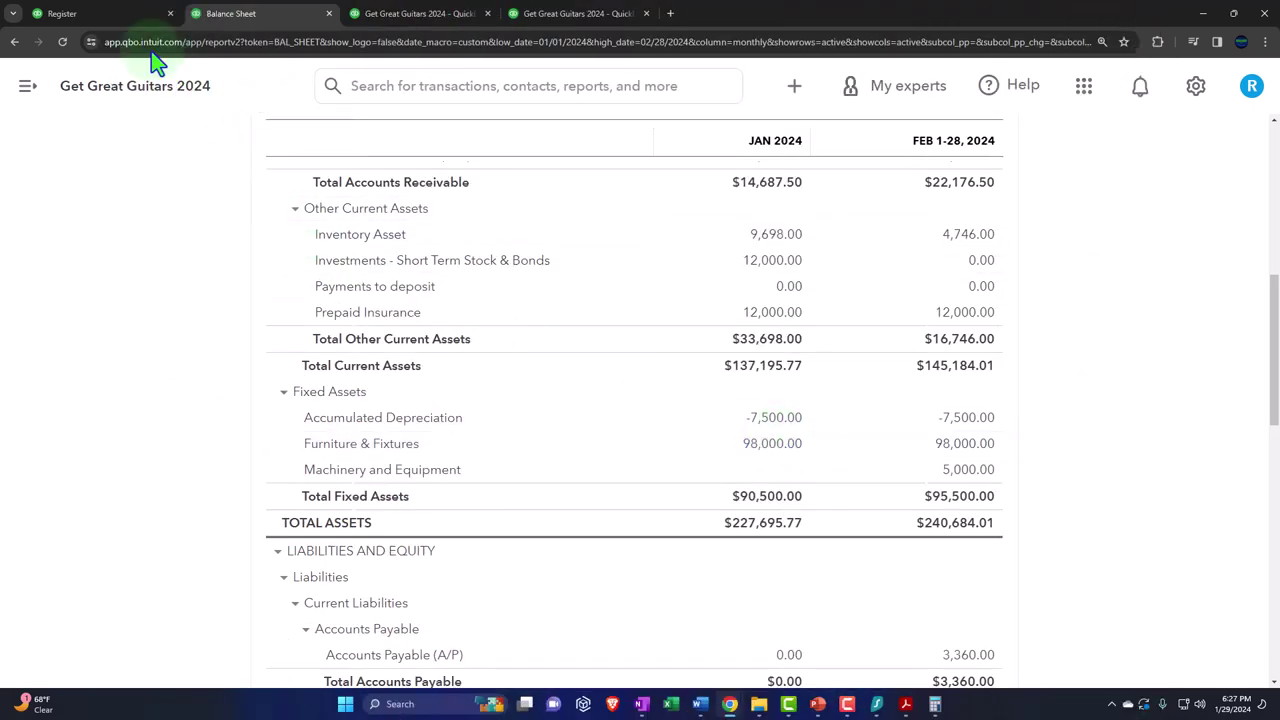
# Switch from the balance sheet to the Machinery and Equipment register and open the chart of accounts from there with the navigation collapsed.
pyautogui.click(120, 14)
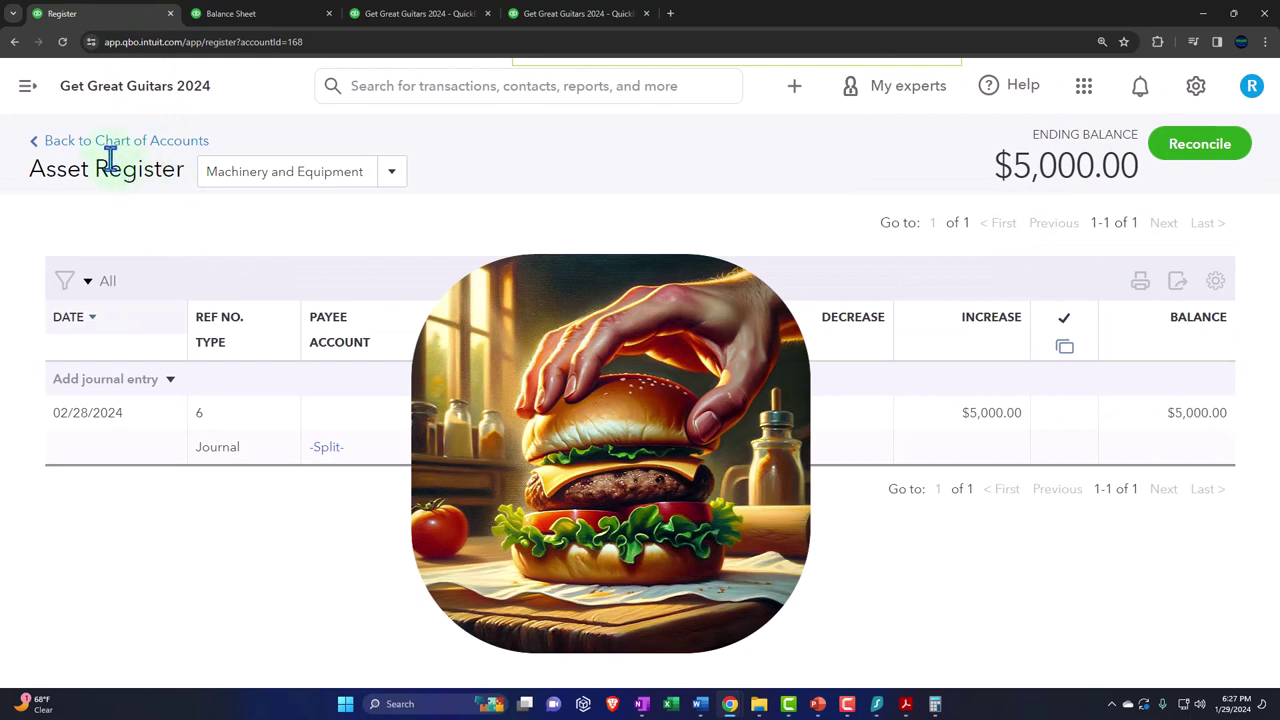
pyautogui.click(27, 86)
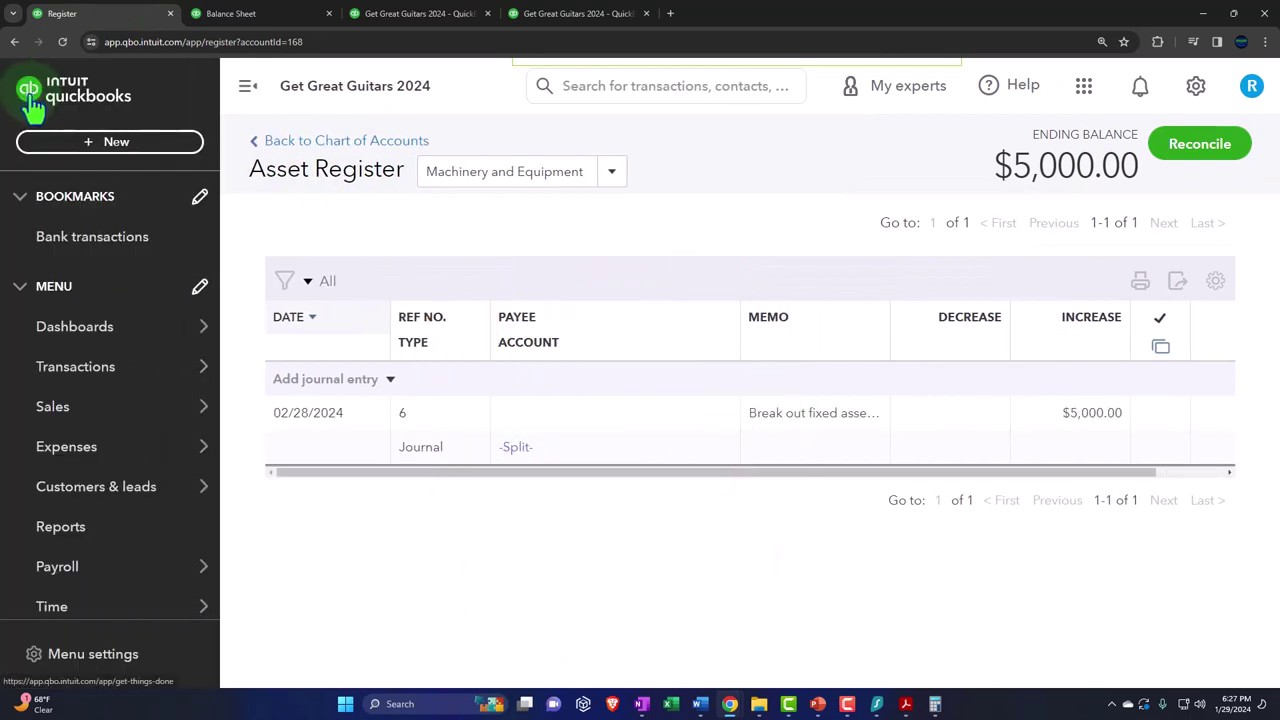
pyautogui.click(78, 370)
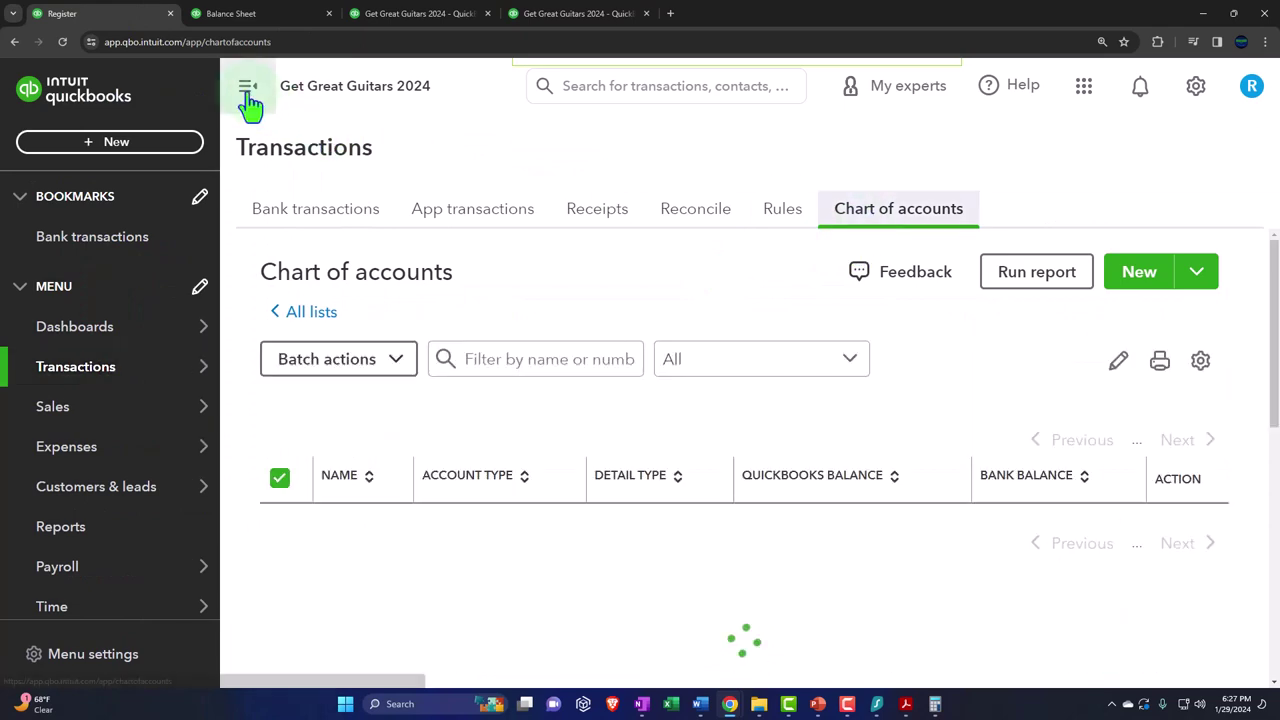
pyautogui.click(247, 86)
# Look through the chart of accounts, examining how the fixed asset, liability and equity accounts are arranged.
pyautogui.scroll(-5, 250, 400)
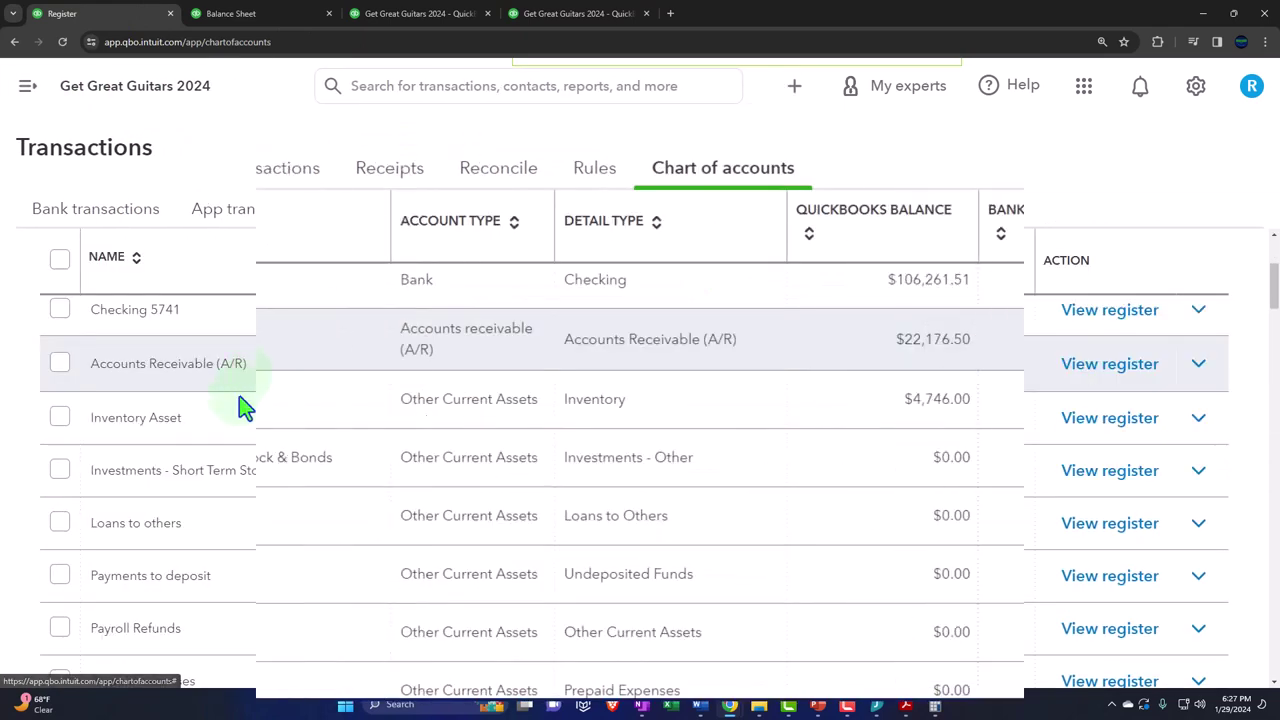
pyautogui.scroll(-6, 231, 416)
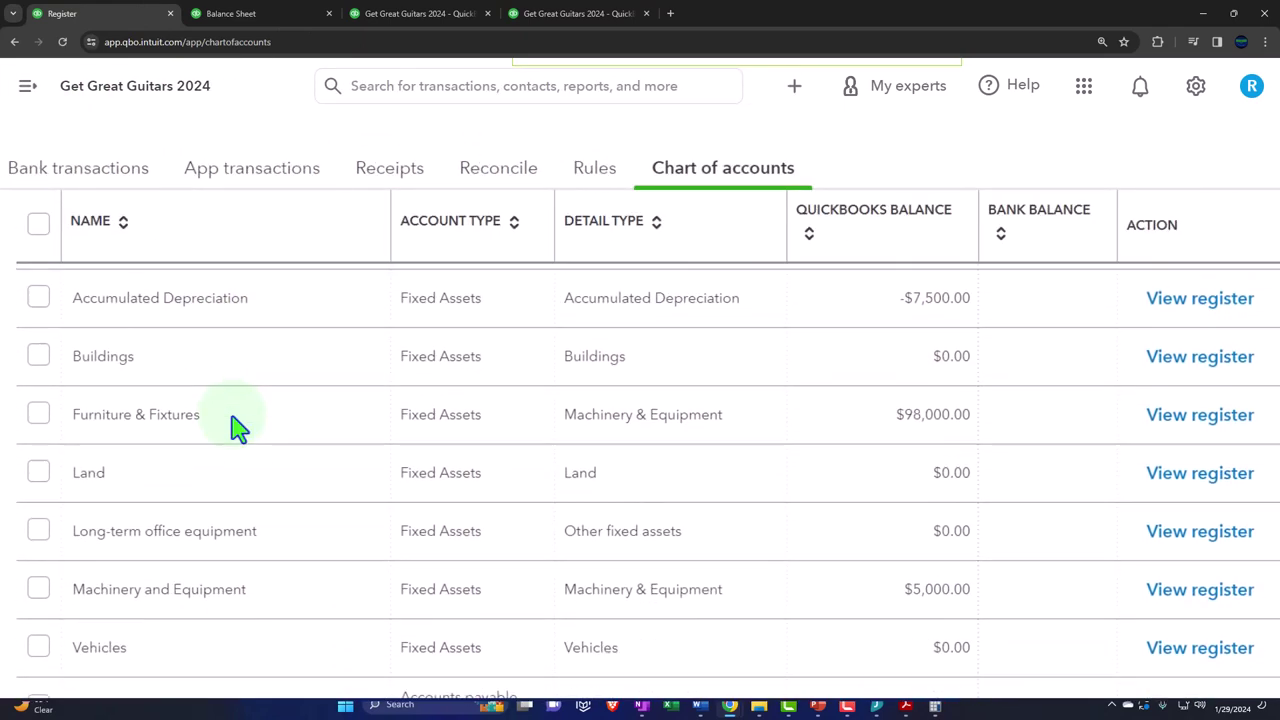
pyautogui.scroll(-6, 231, 428)
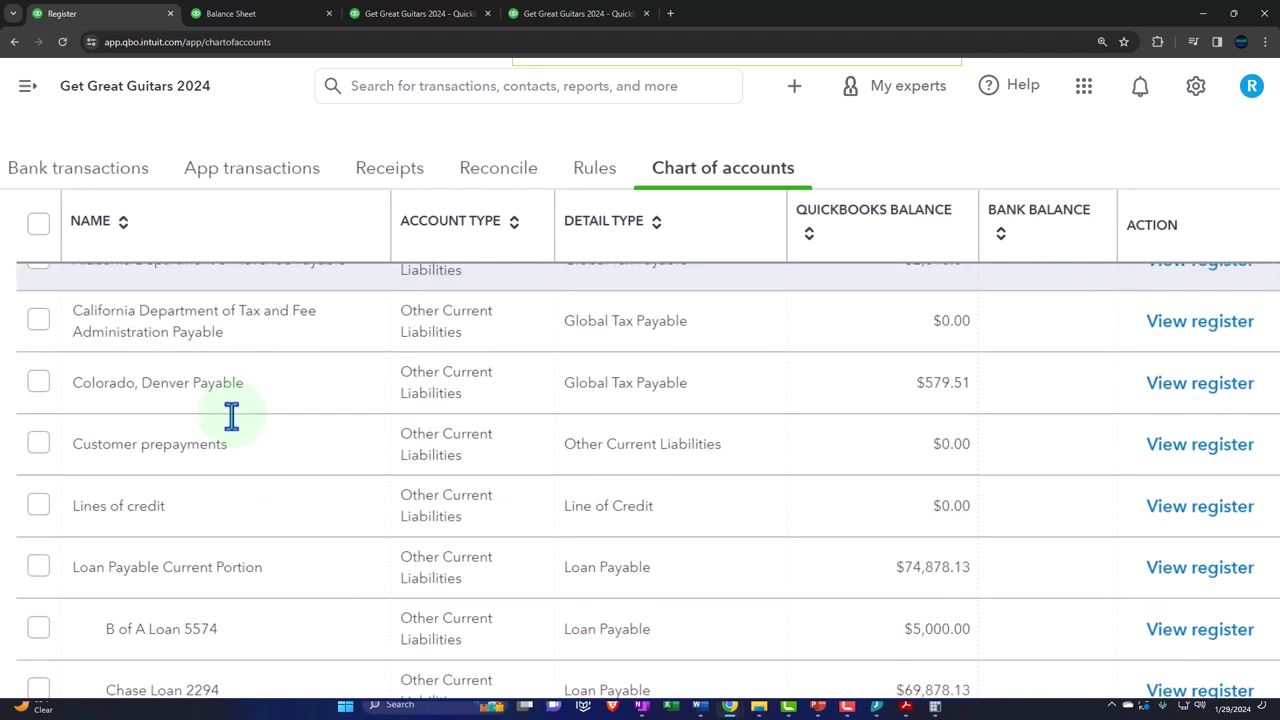
pyautogui.scroll(6, 231, 416)
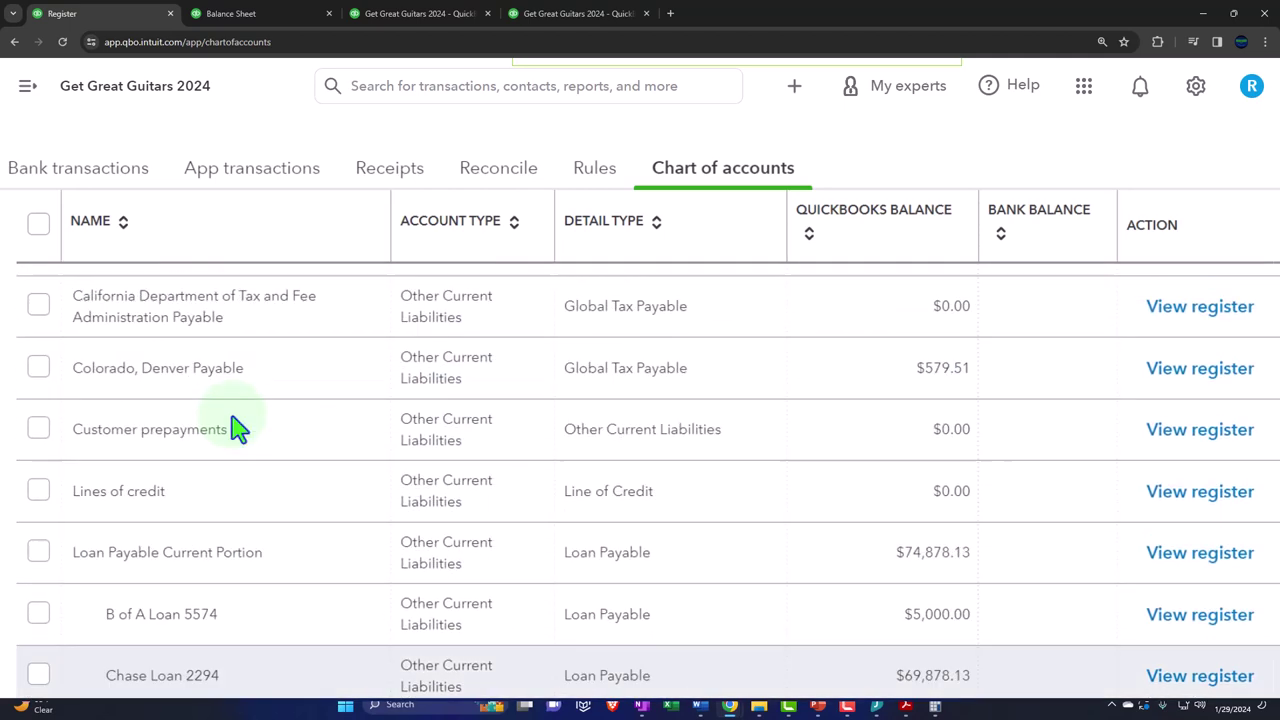
pyautogui.scroll(8, 231, 428)
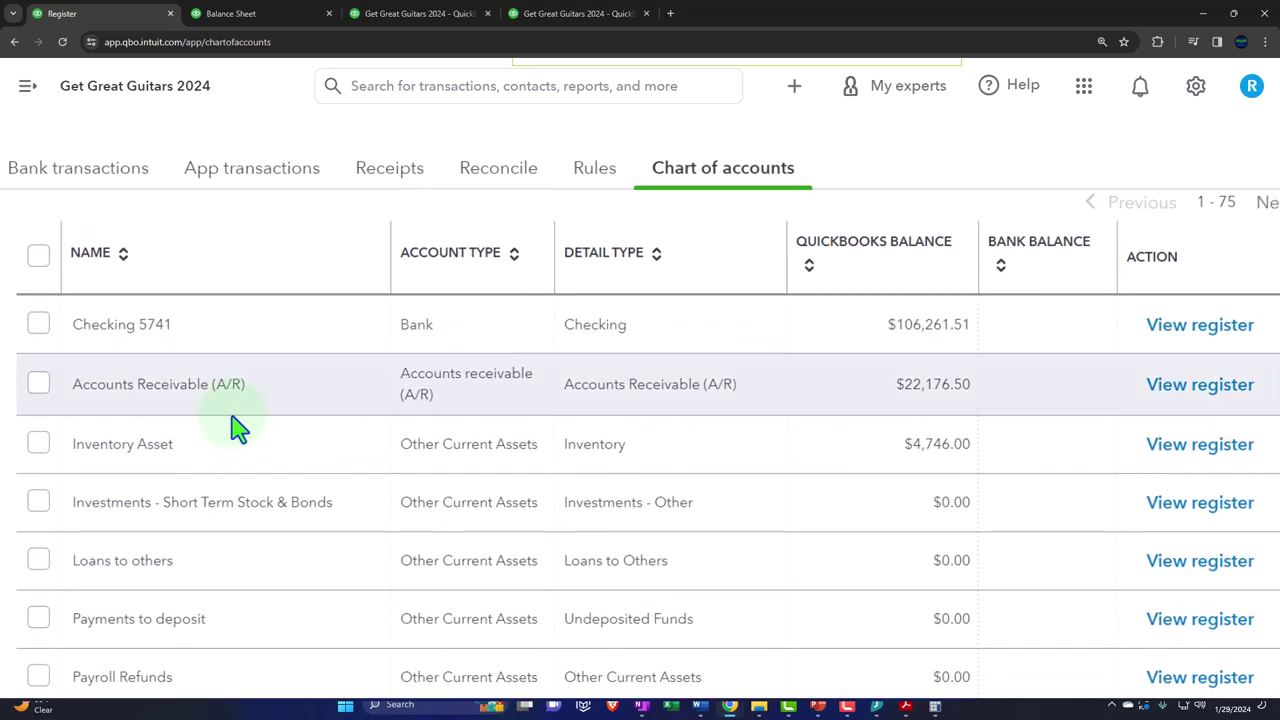
pyautogui.scroll(-7, 231, 428)
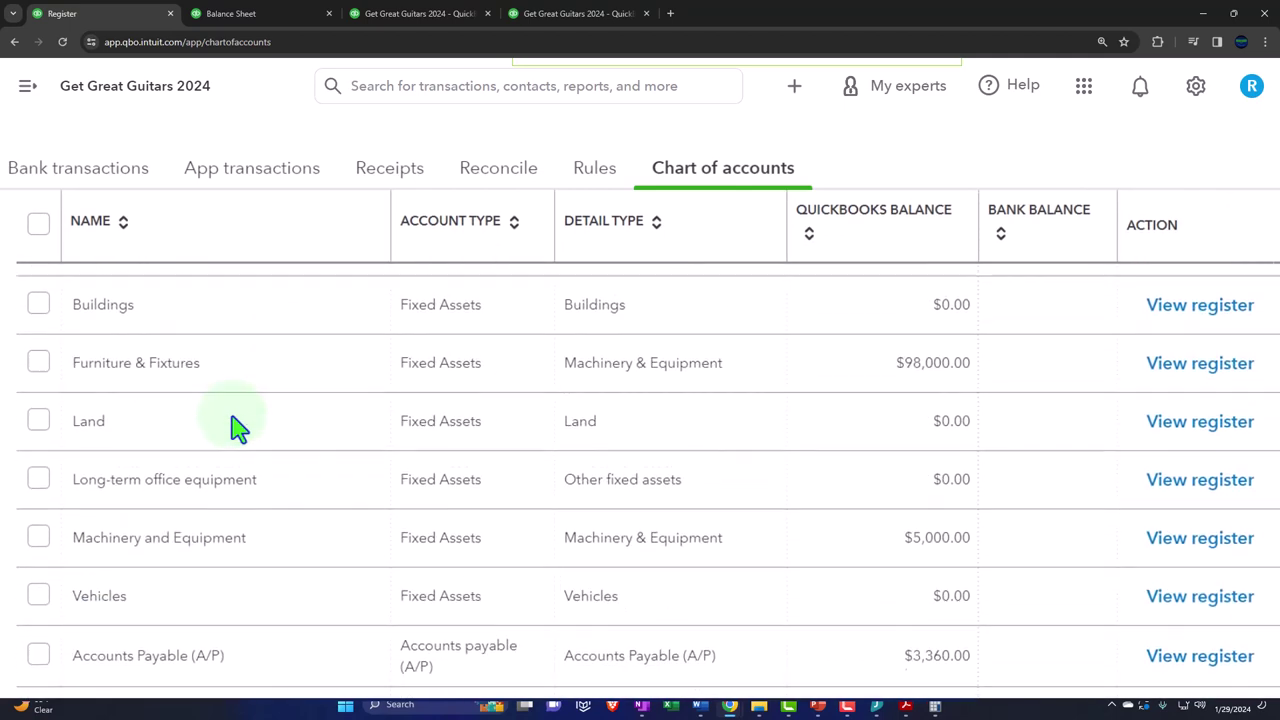
pyautogui.scroll(-6, 231, 428)
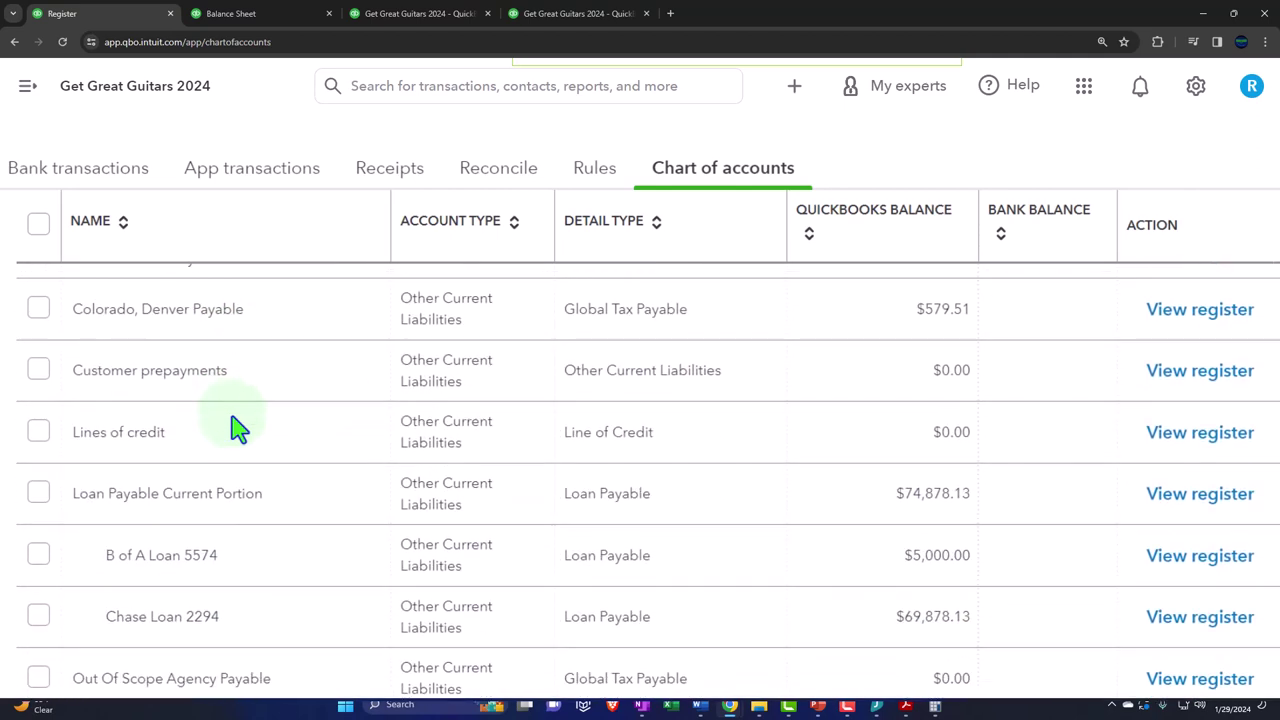
pyautogui.scroll(-7, 231, 428)
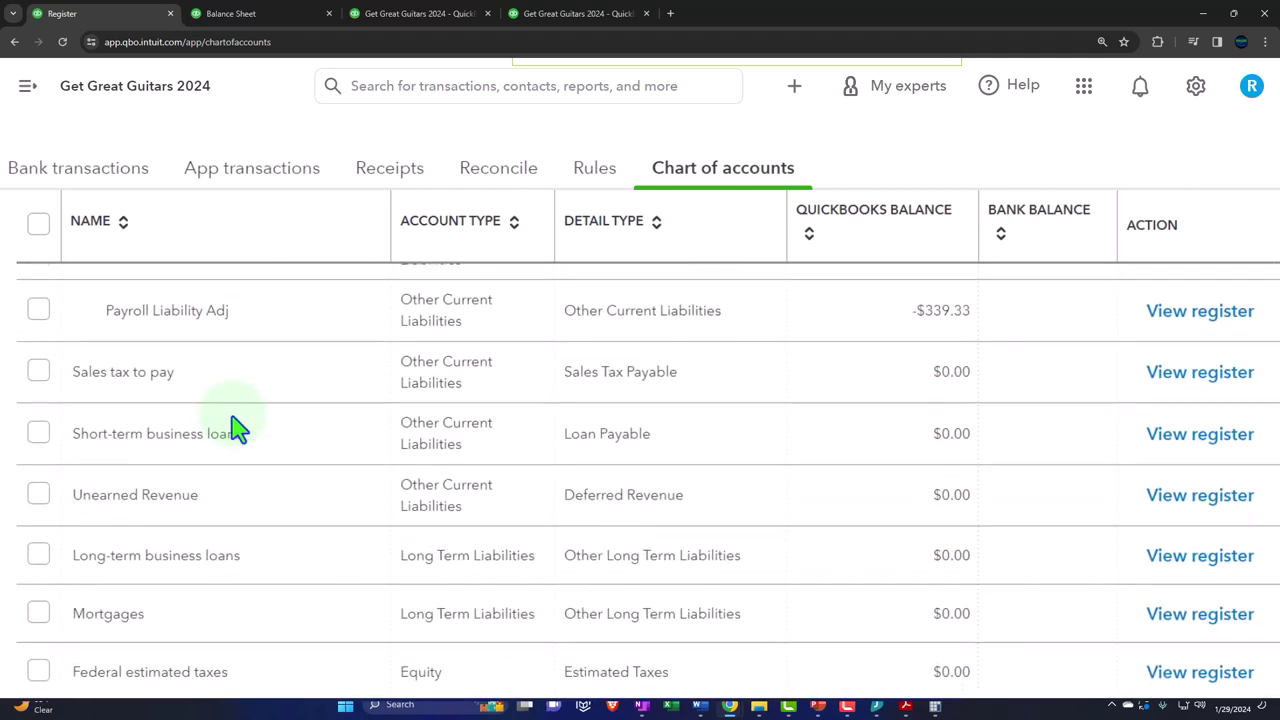
pyautogui.scroll(-3, 231, 428)
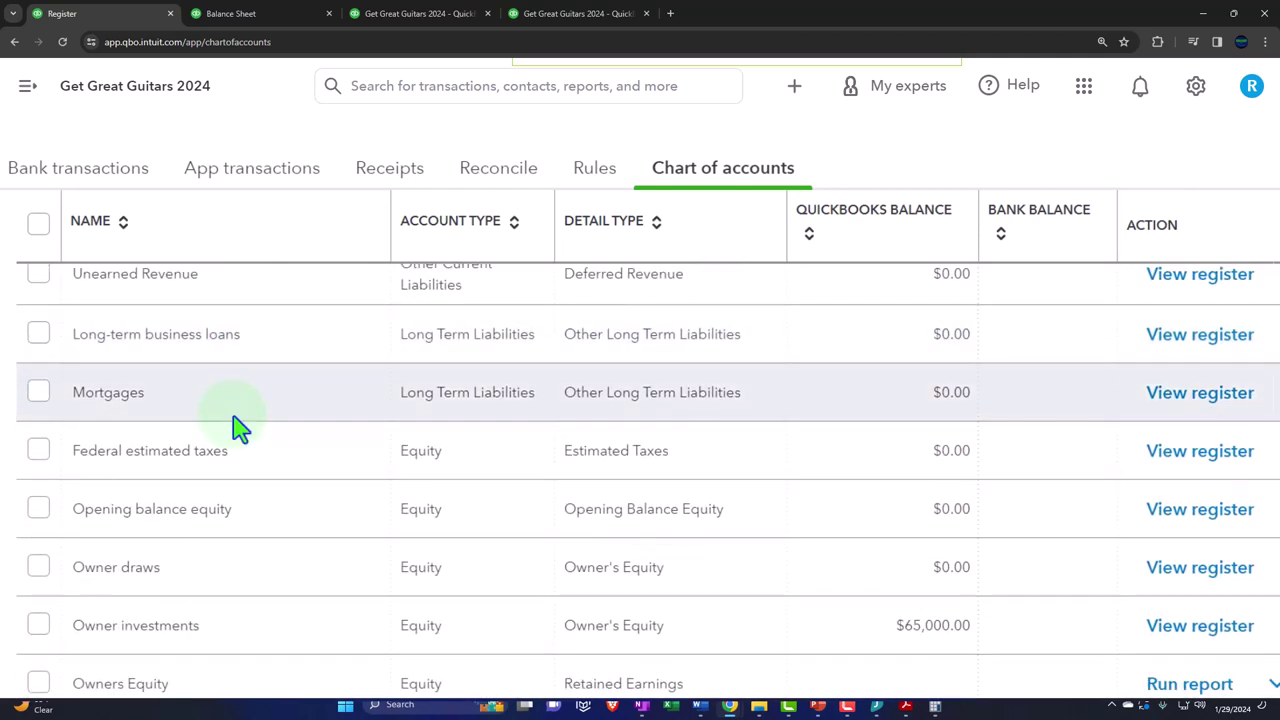
pyautogui.scroll(15, 240, 428)
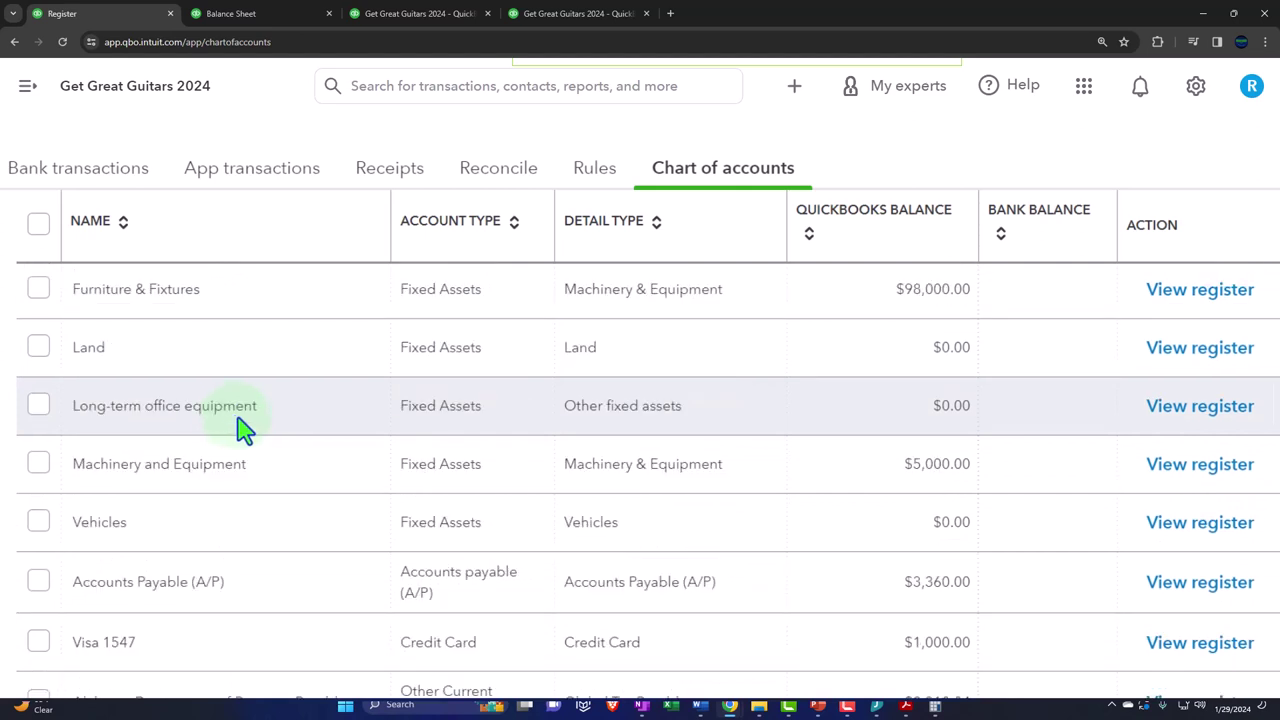
pyautogui.scroll(1, 245, 428)
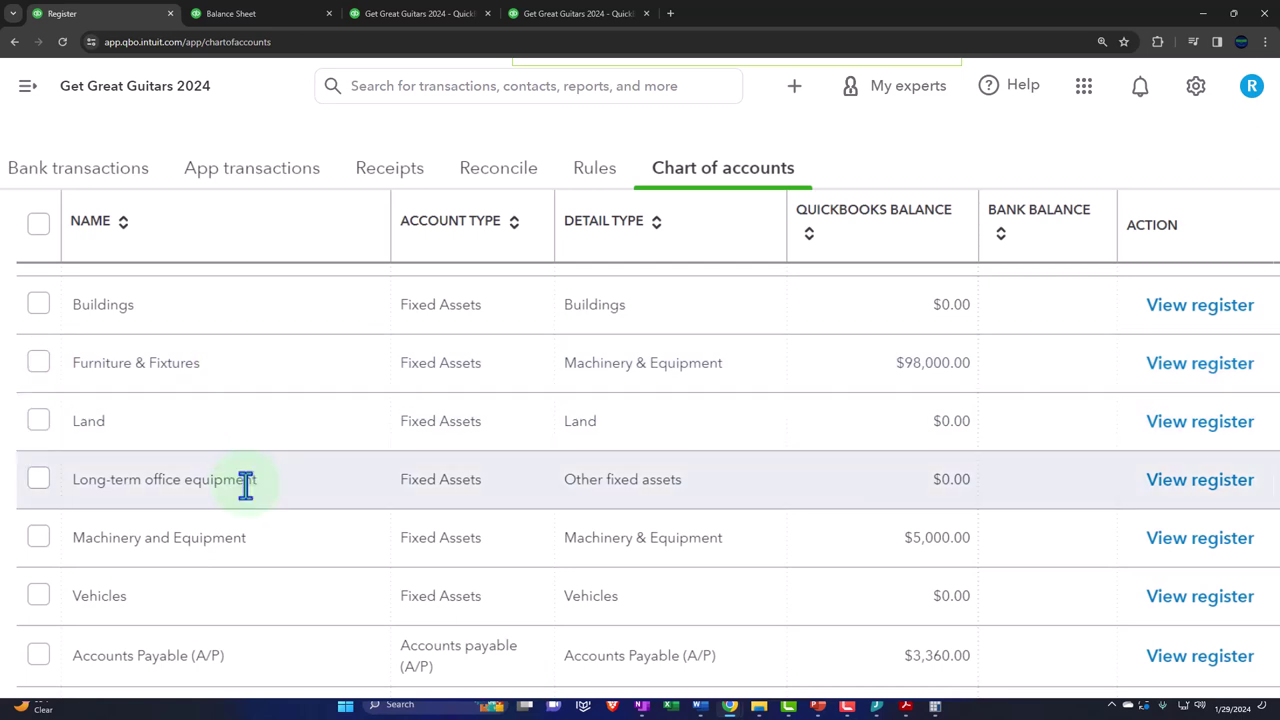
pyautogui.scroll(1, 246, 483)
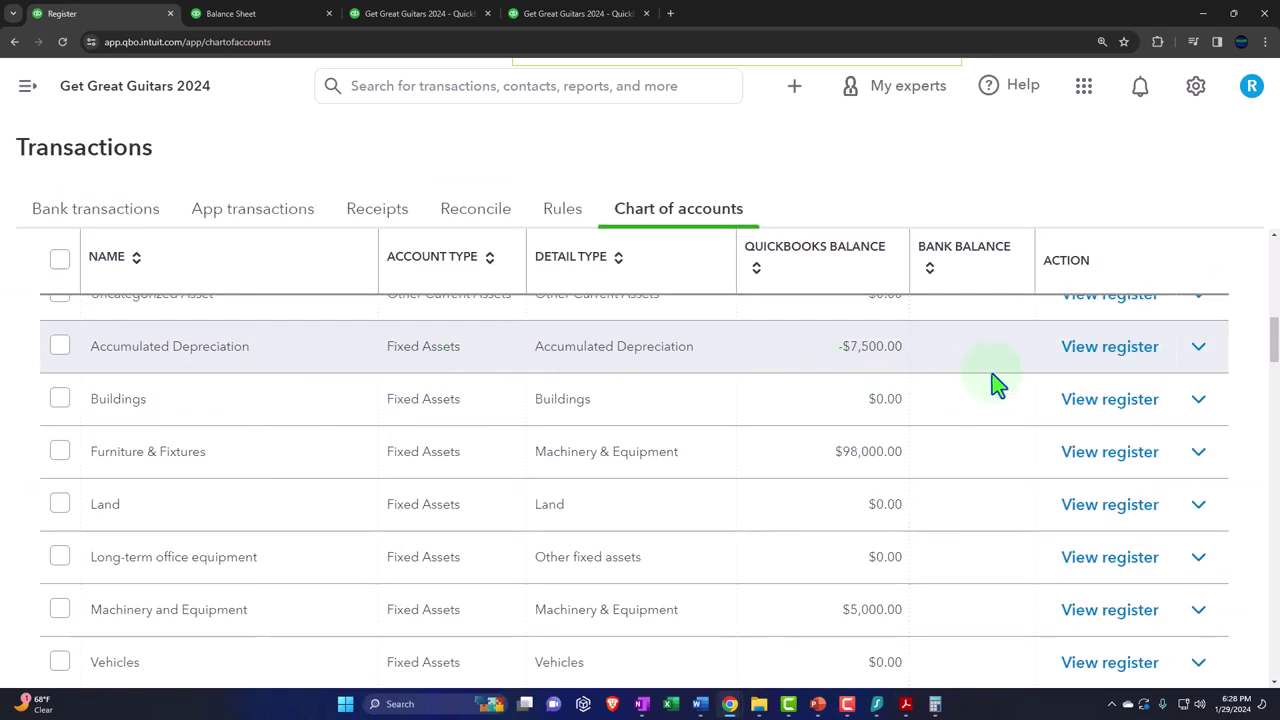
# Open the Accumulated Depreciation account for editing and rename it "Acc. Depre. Fixed Assets".
pyautogui.click(1196, 348)
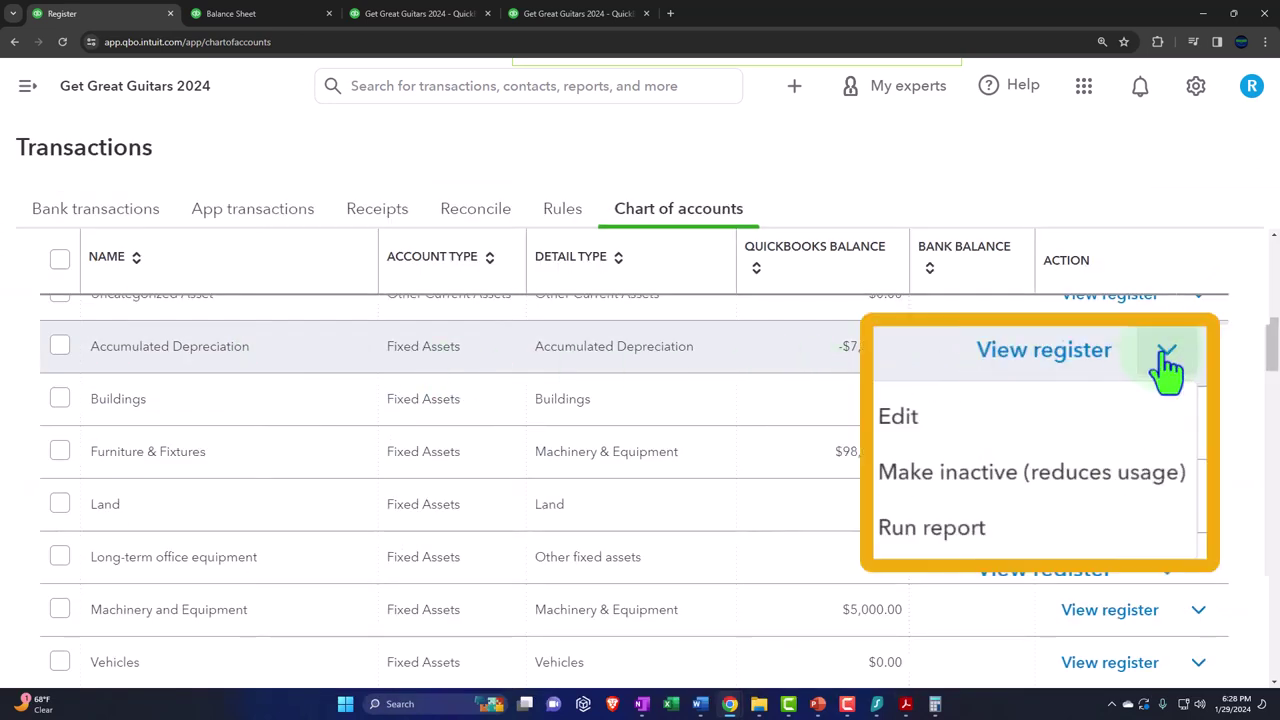
pyautogui.click(977, 427)
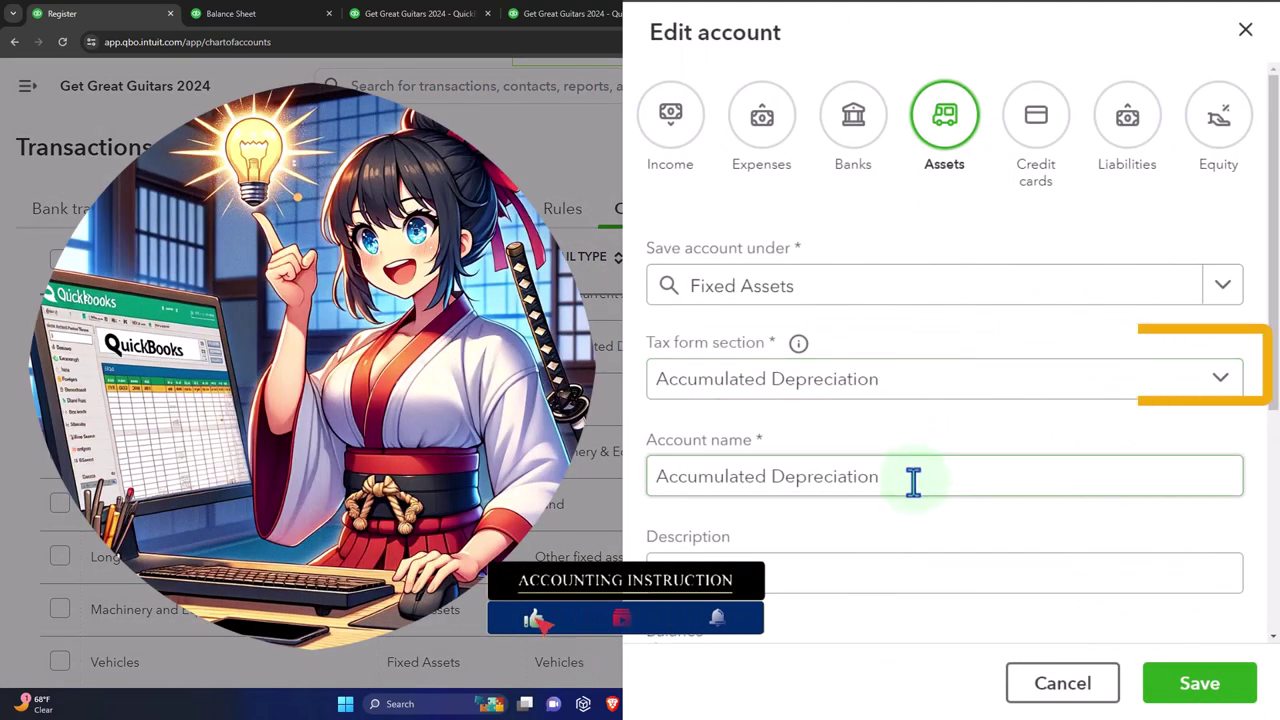
pyautogui.click(915, 476)
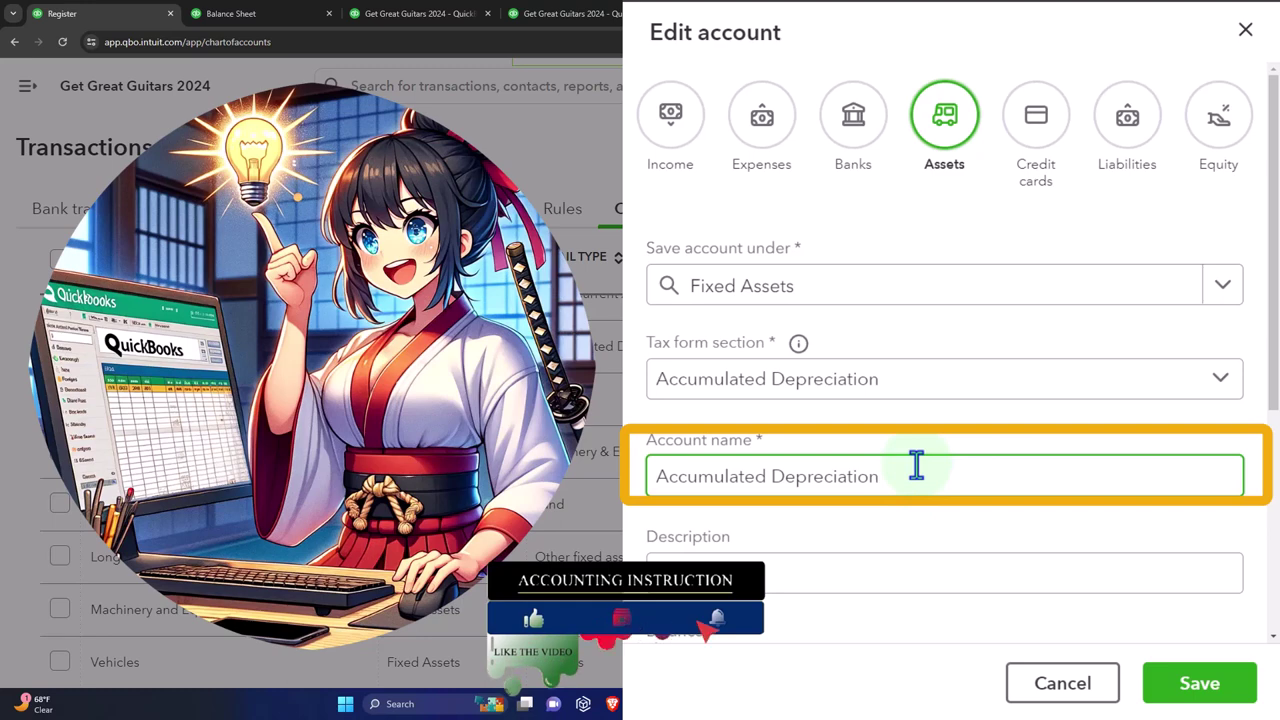
pyautogui.press('BackSpace')
pyautogui.press('BackSpace')
pyautogui.press('BackSpace')
pyautogui.press('BackSpace')
pyautogui.press('BackSpace')
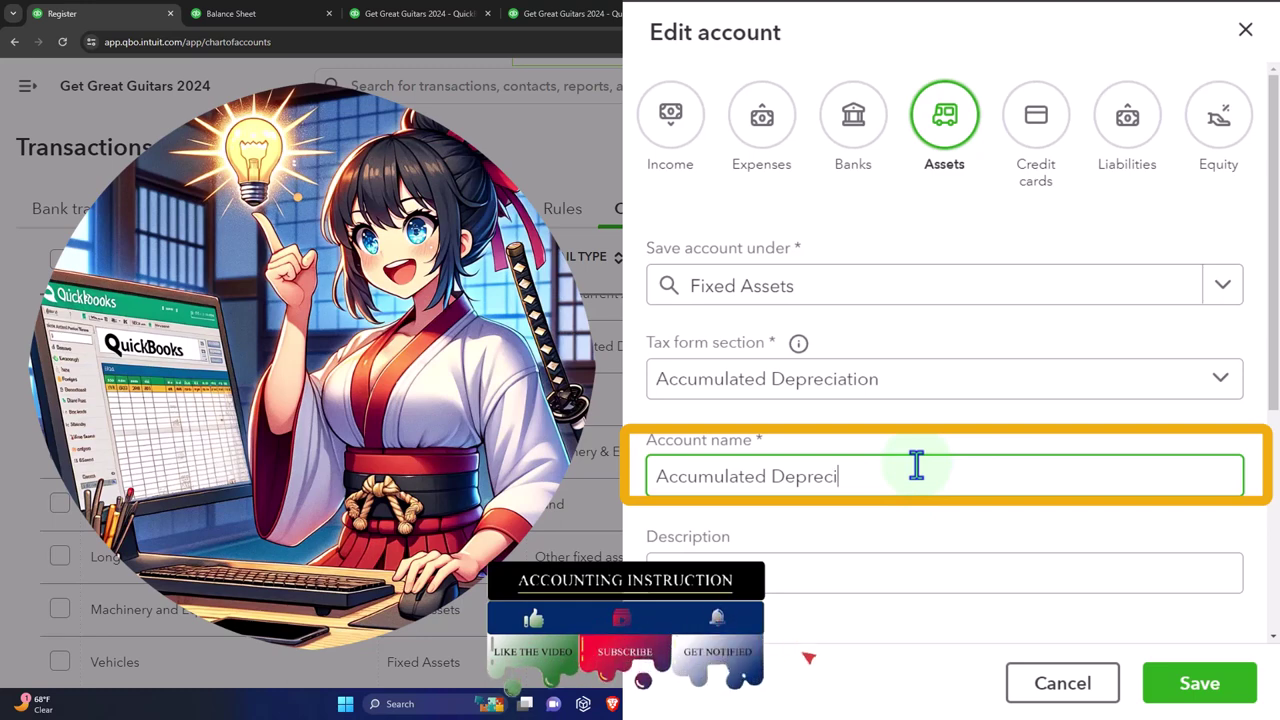
pyautogui.hotkey('ctrl', 'a')
pyautogui.press('BackSpace')
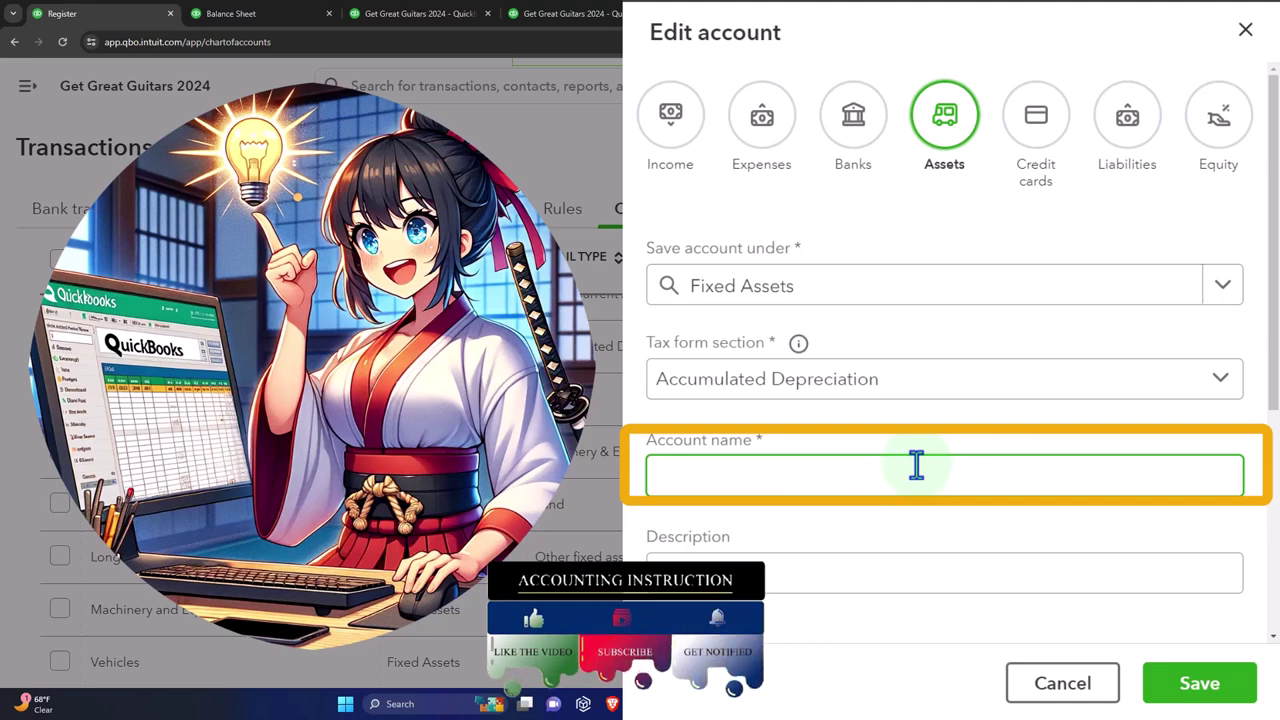
pyautogui.write('Acc. D')
pyautogui.write('epre. Fixed Assets')
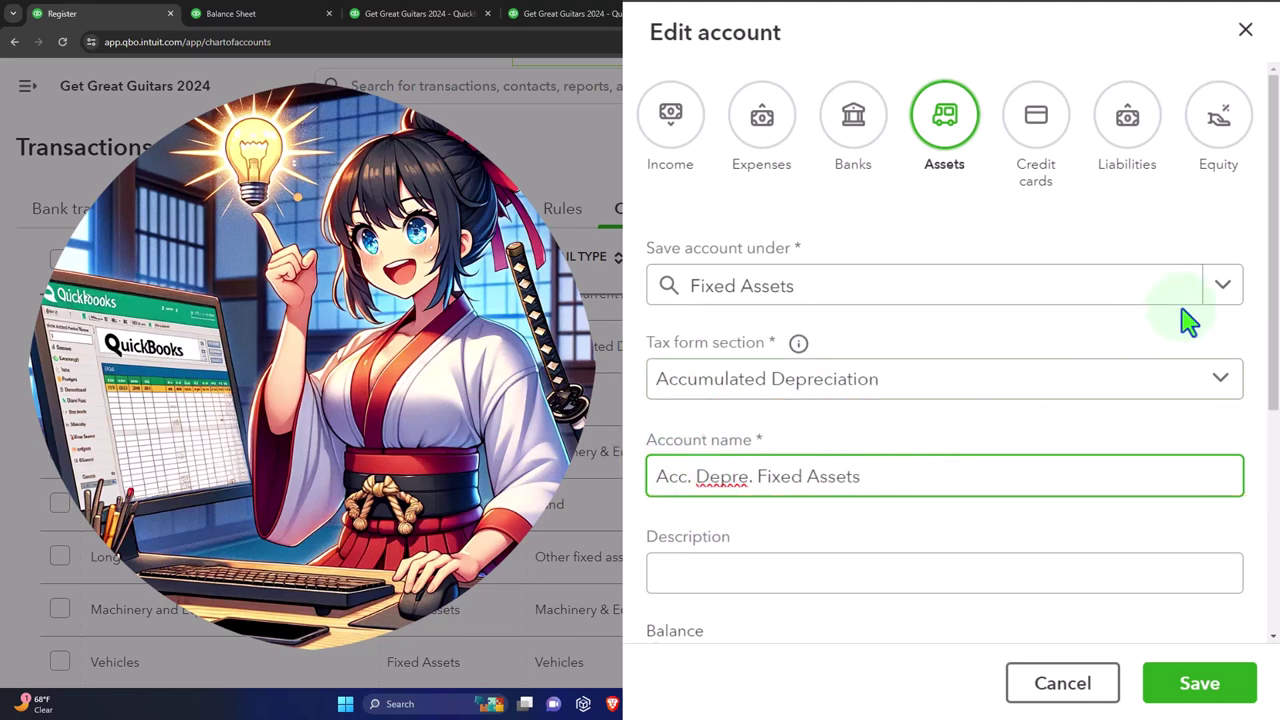
# Make the depreciation account a sub-account of Furniture & Fixtures, save it, confirm the type change, and check its place in the account list.
pyautogui.click(1222, 290)
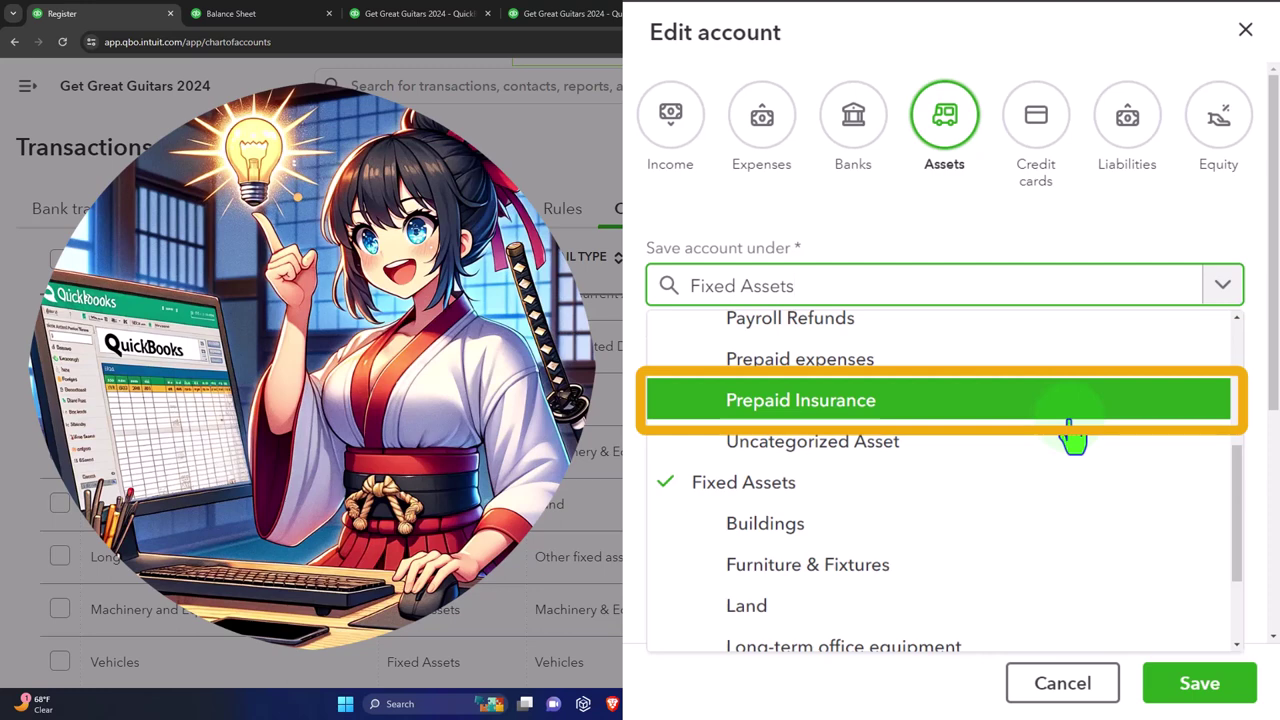
pyautogui.scroll(1, 1072, 435)
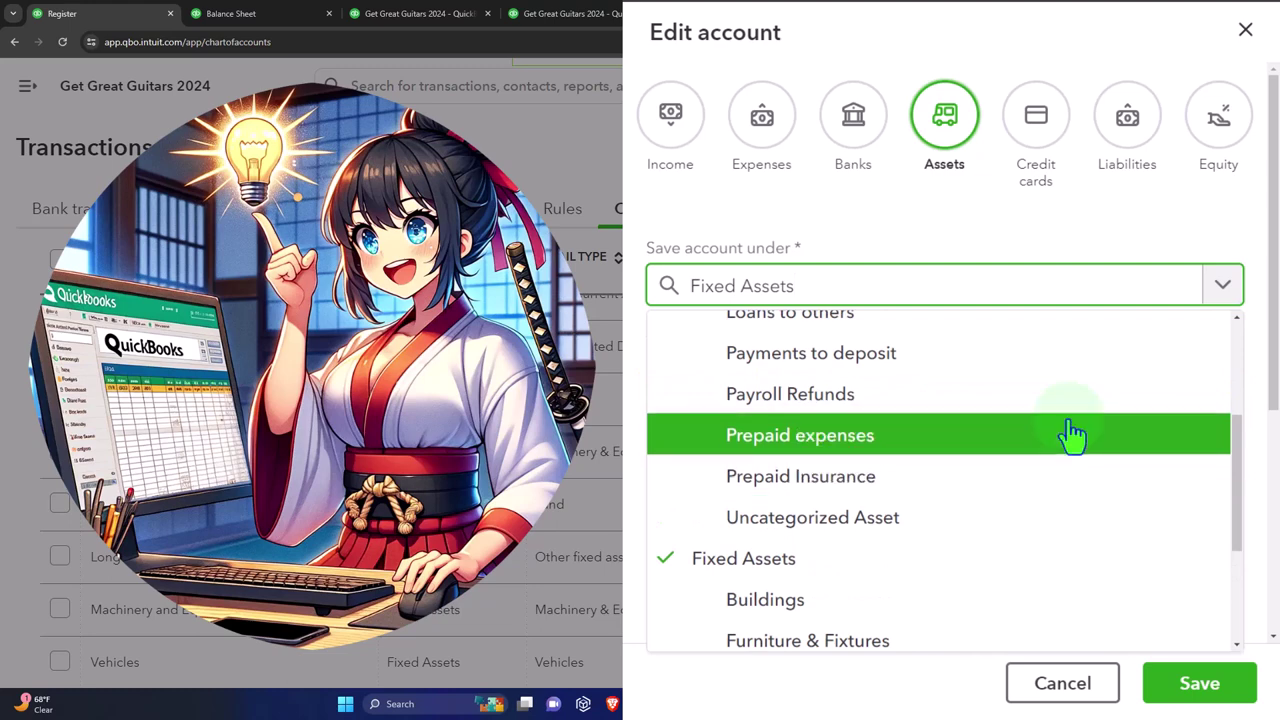
pyautogui.scroll(1, 1072, 435)
pyautogui.scroll(-3, 1072, 435)
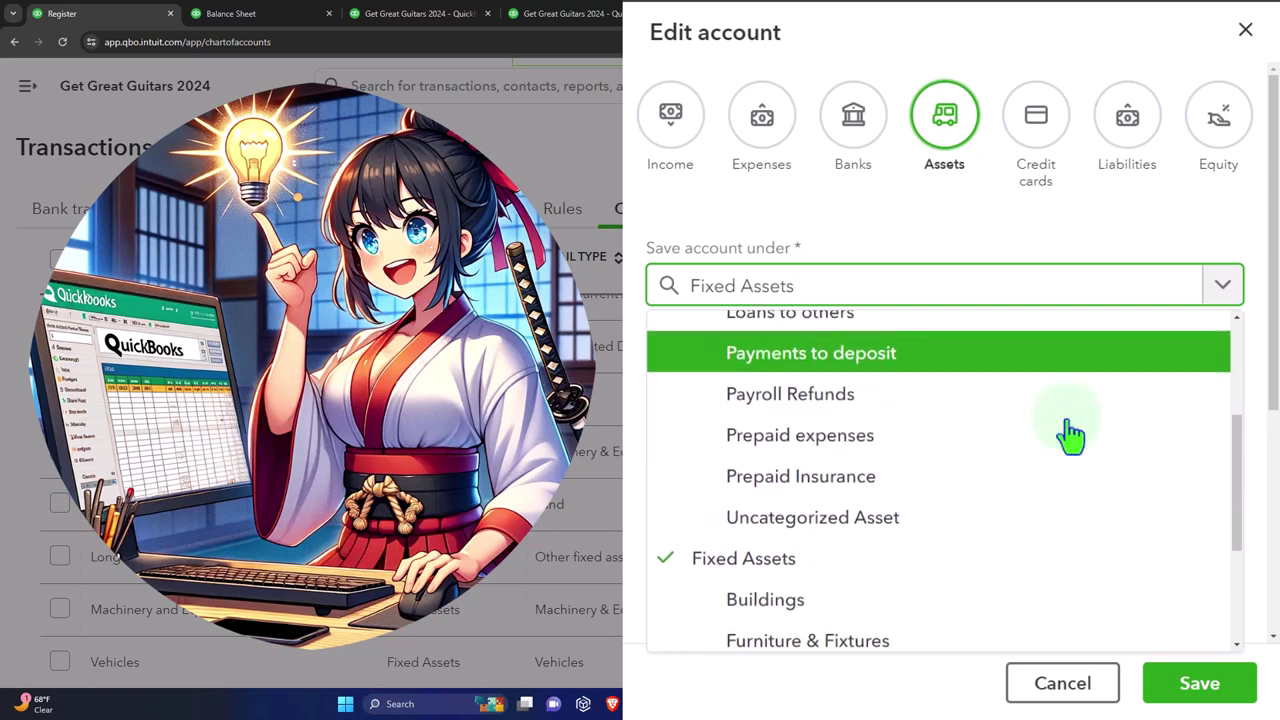
pyautogui.scroll(-1, 1070, 432)
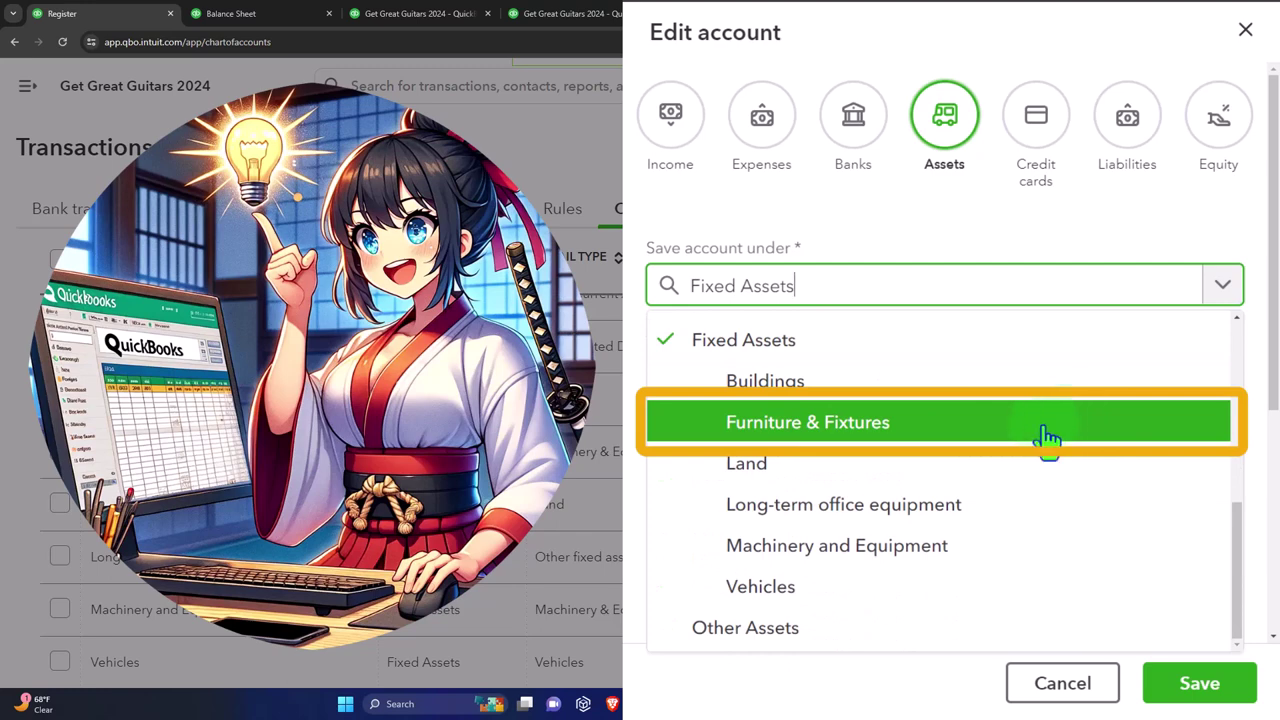
pyautogui.click(846, 432)
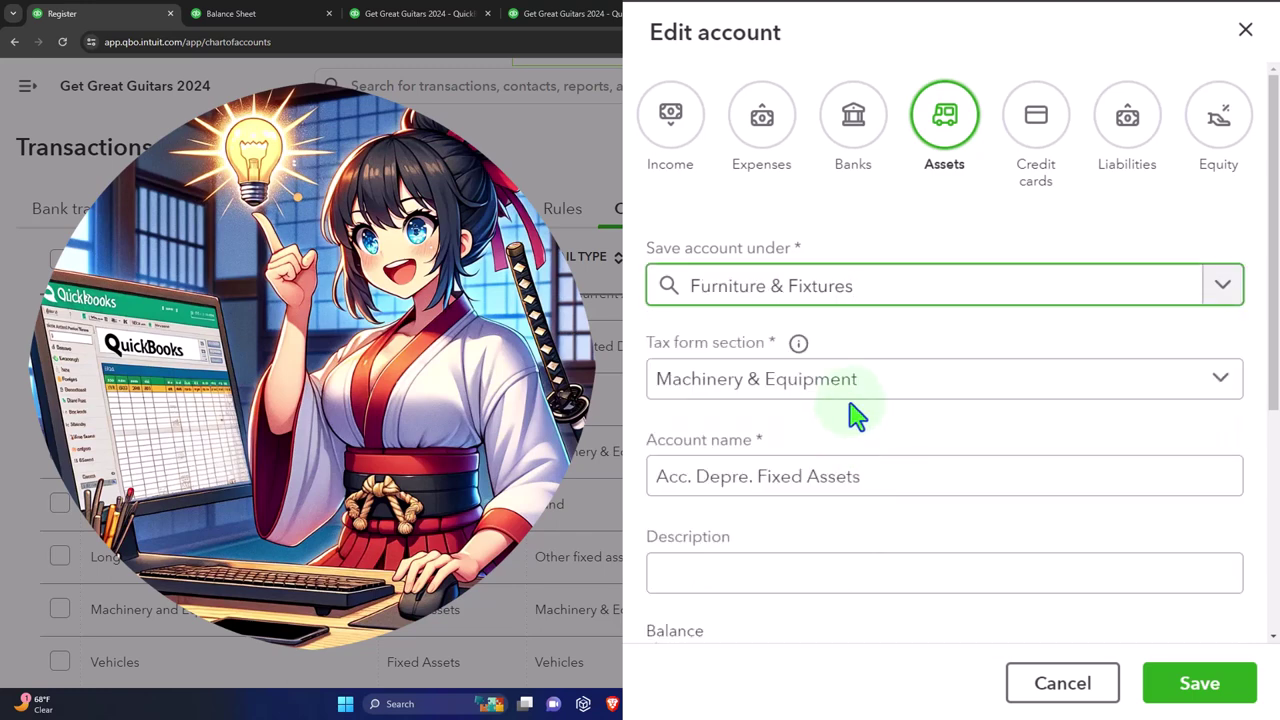
pyautogui.scroll(-2, 854, 418)
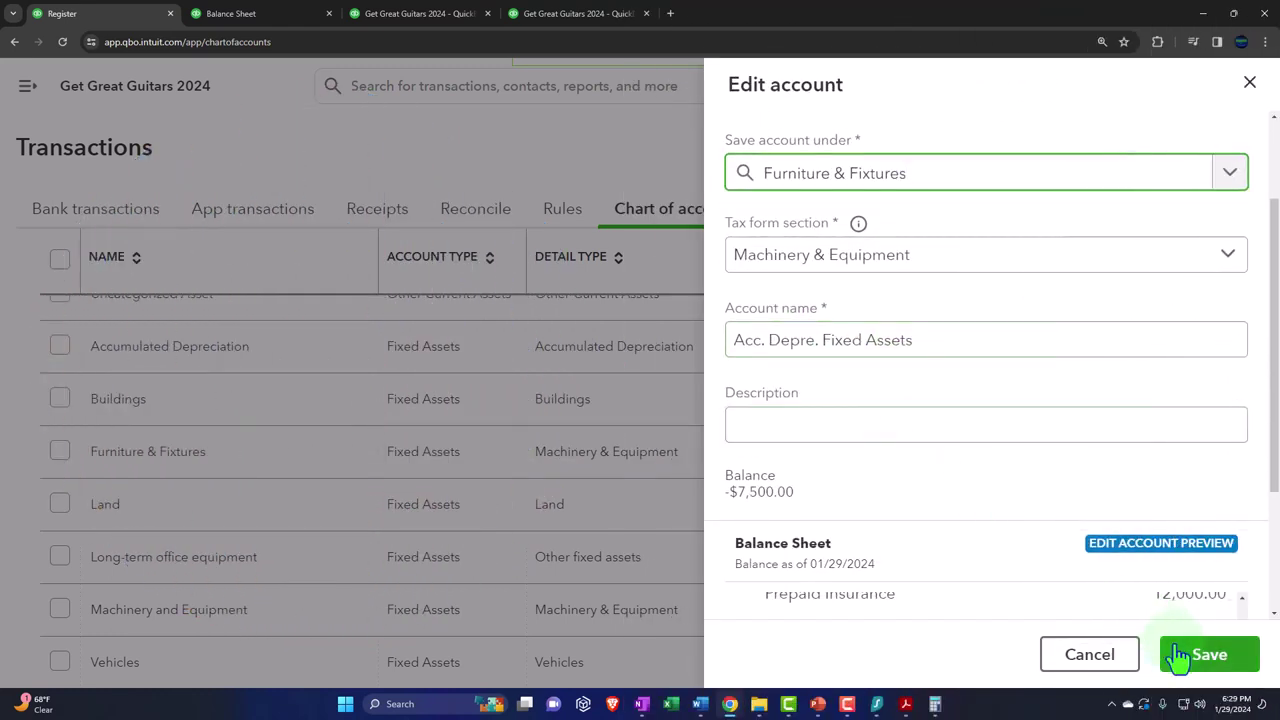
pyautogui.click(1175, 652)
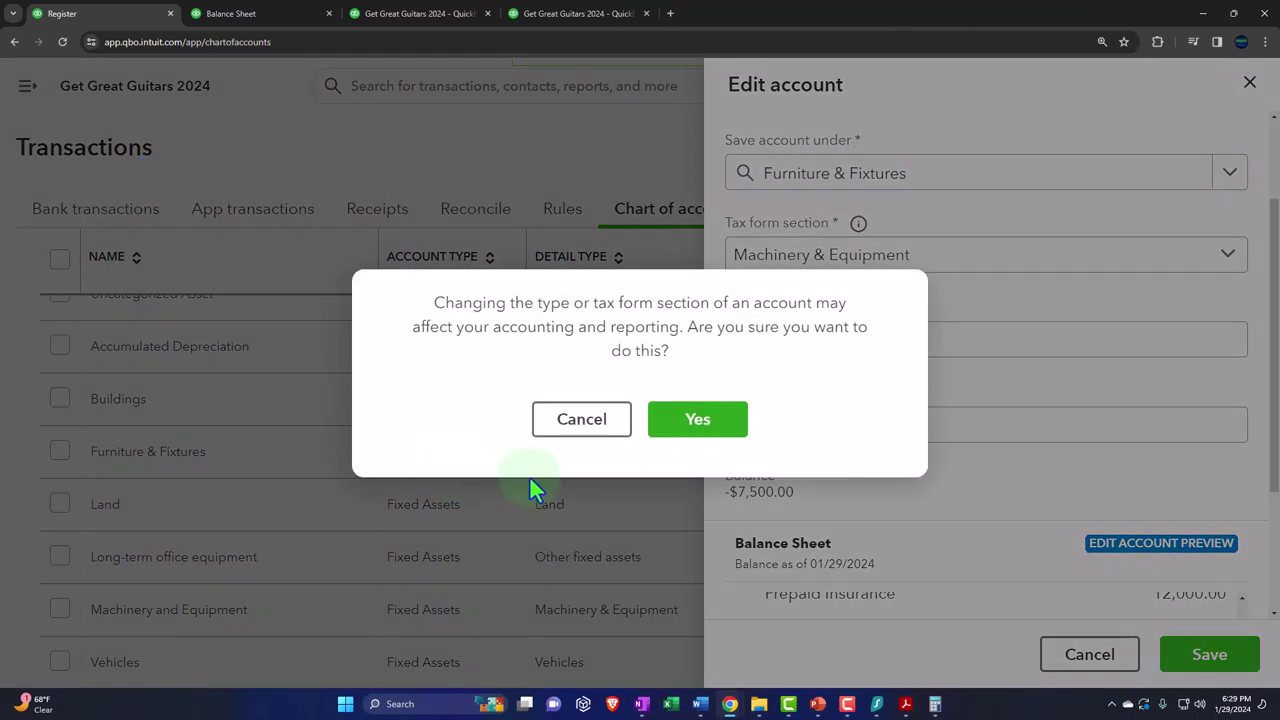
pyautogui.click(688, 424)
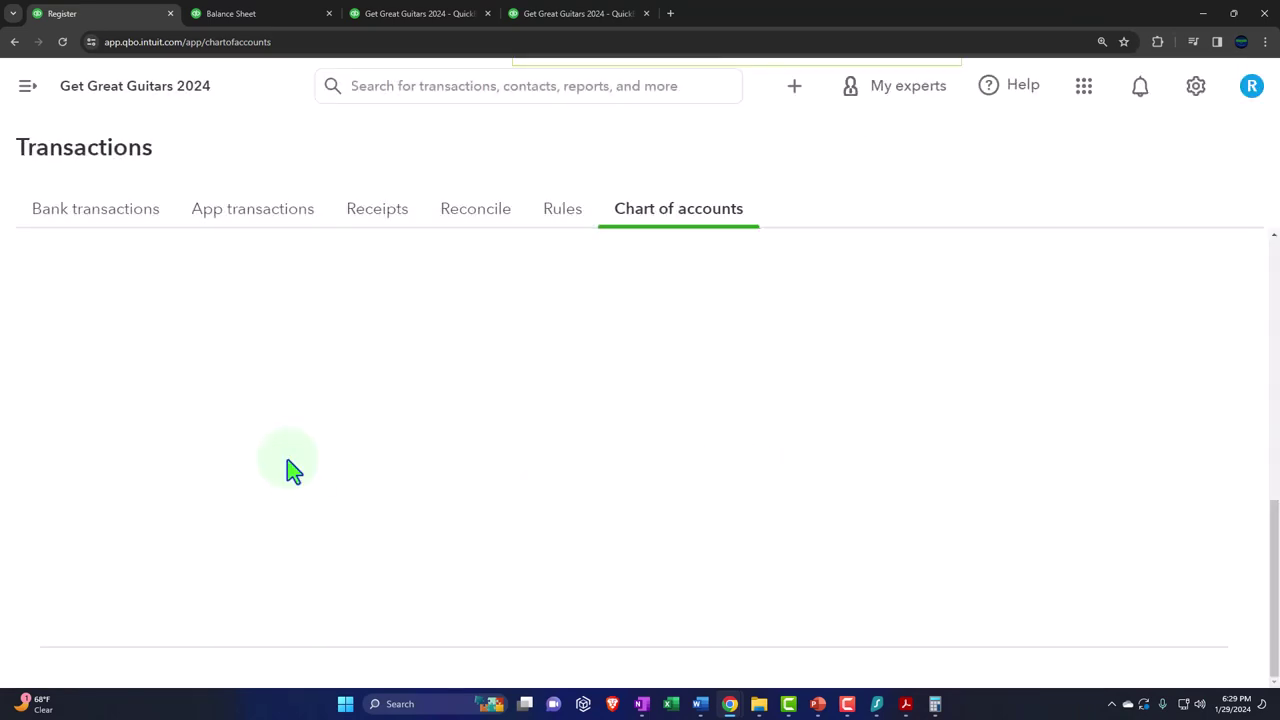
pyautogui.scroll(-1, 257, 484)
pyautogui.scroll(1, 257, 494)
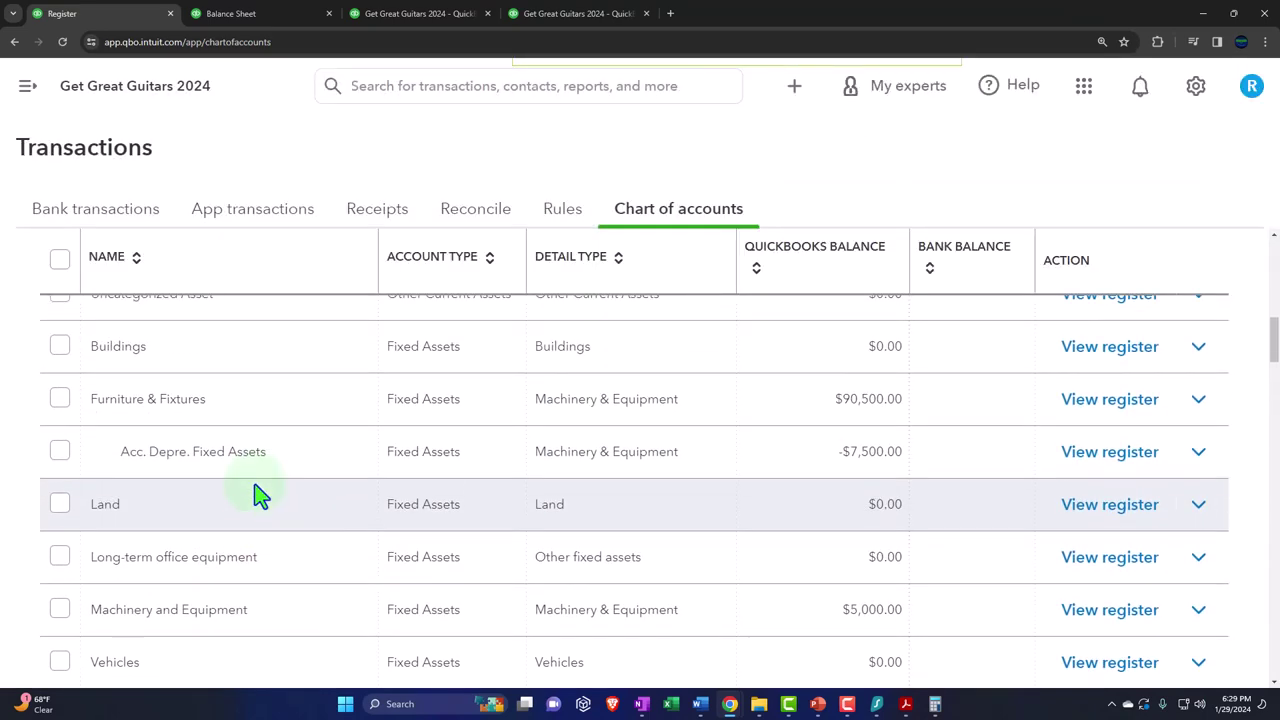
pyautogui.hotkey('ctrl', '+')
pyautogui.hotkey('ctrl', '-')
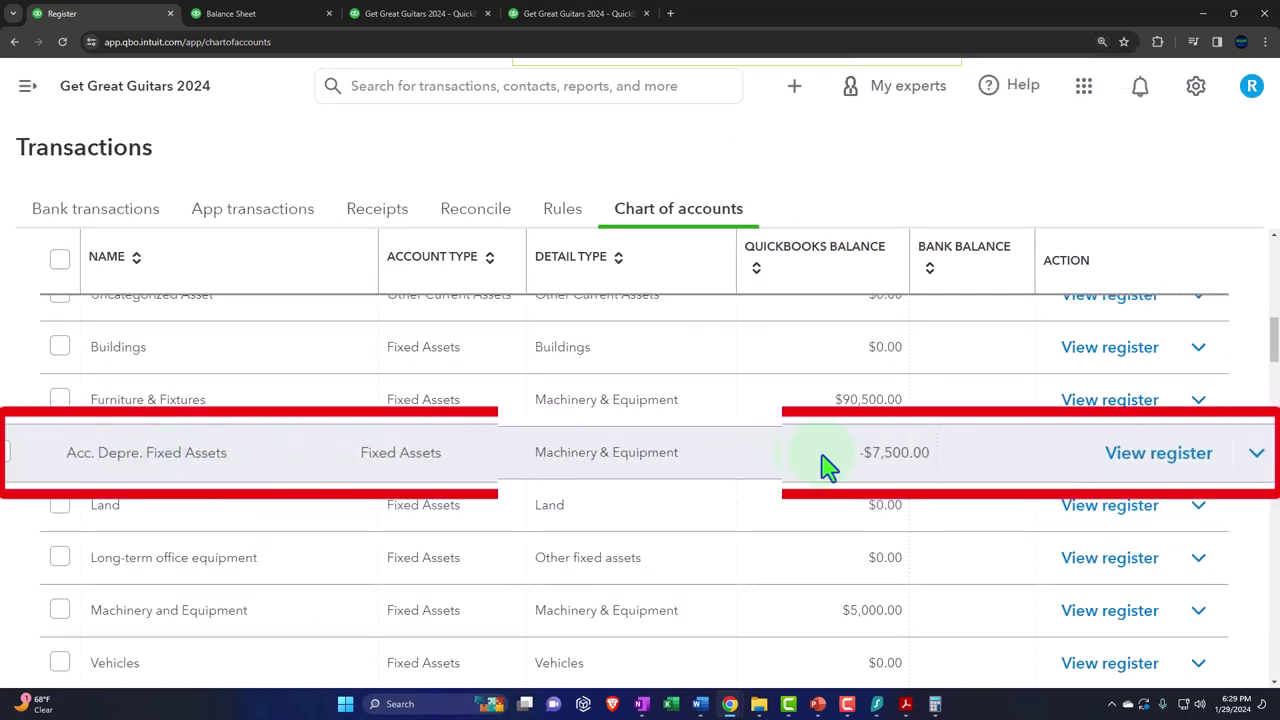
# Return to the balance sheet, refresh it, and review how Furniture & Fixtures and its depreciation sub-account are presented under Fixed Assets.
pyautogui.click(255, 13)
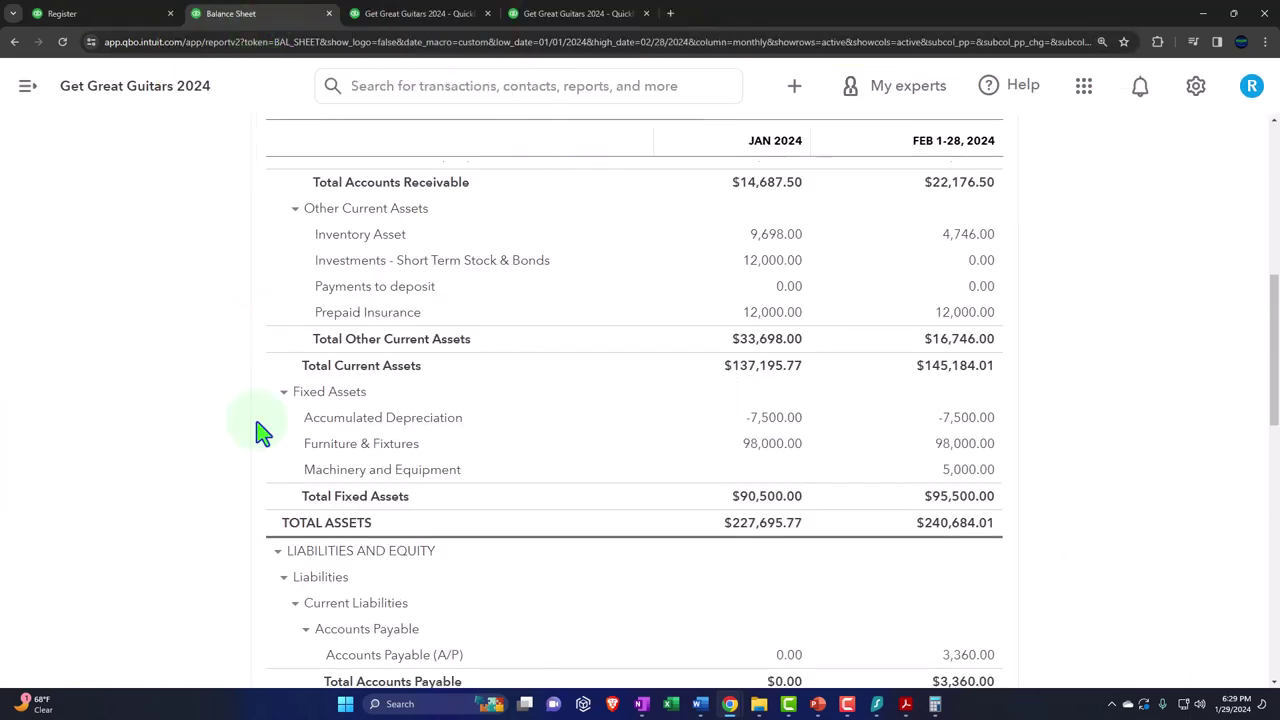
pyautogui.scroll(-3, 225, 507)
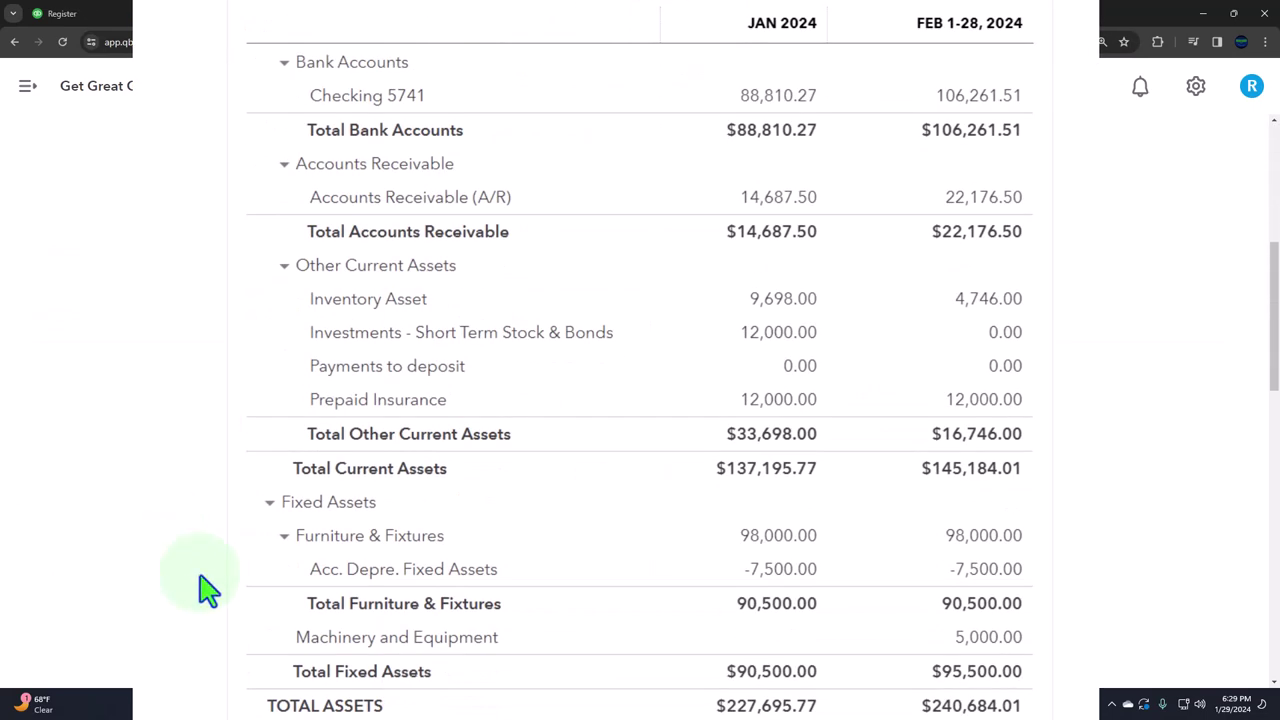
pyautogui.scroll(-2, 200, 591)
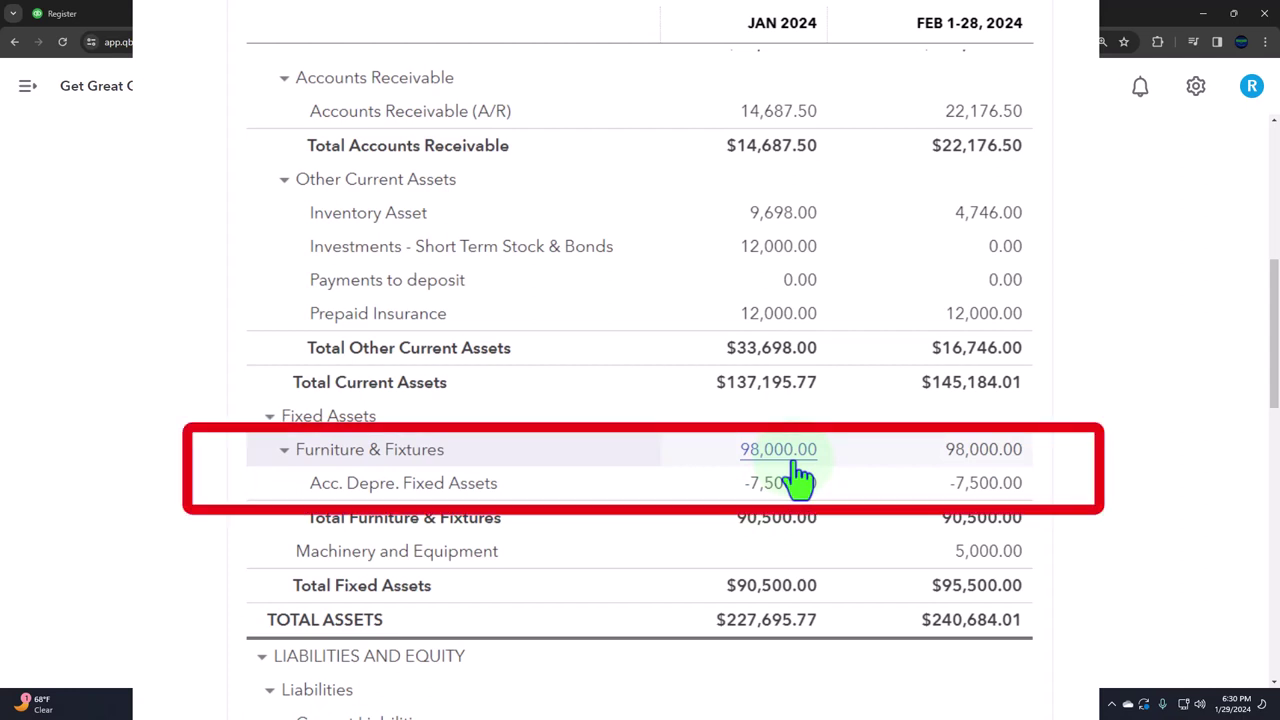
pyautogui.hotkey('ctrl', '+')
pyautogui.scroll(-1, 800, 478)
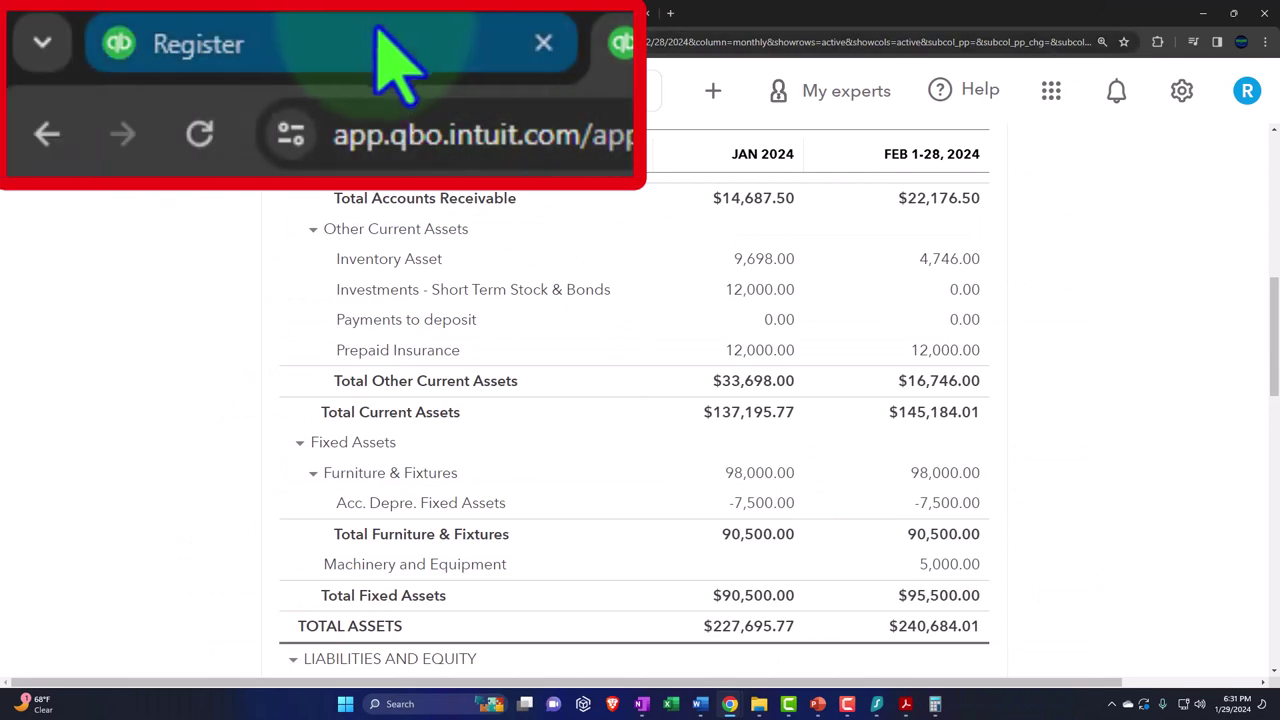
# Return to the chart of accounts and examine the fixed asset accounts, including Furniture & Fixtures and Machinery and Equipment.
pyautogui.click(117, 10)
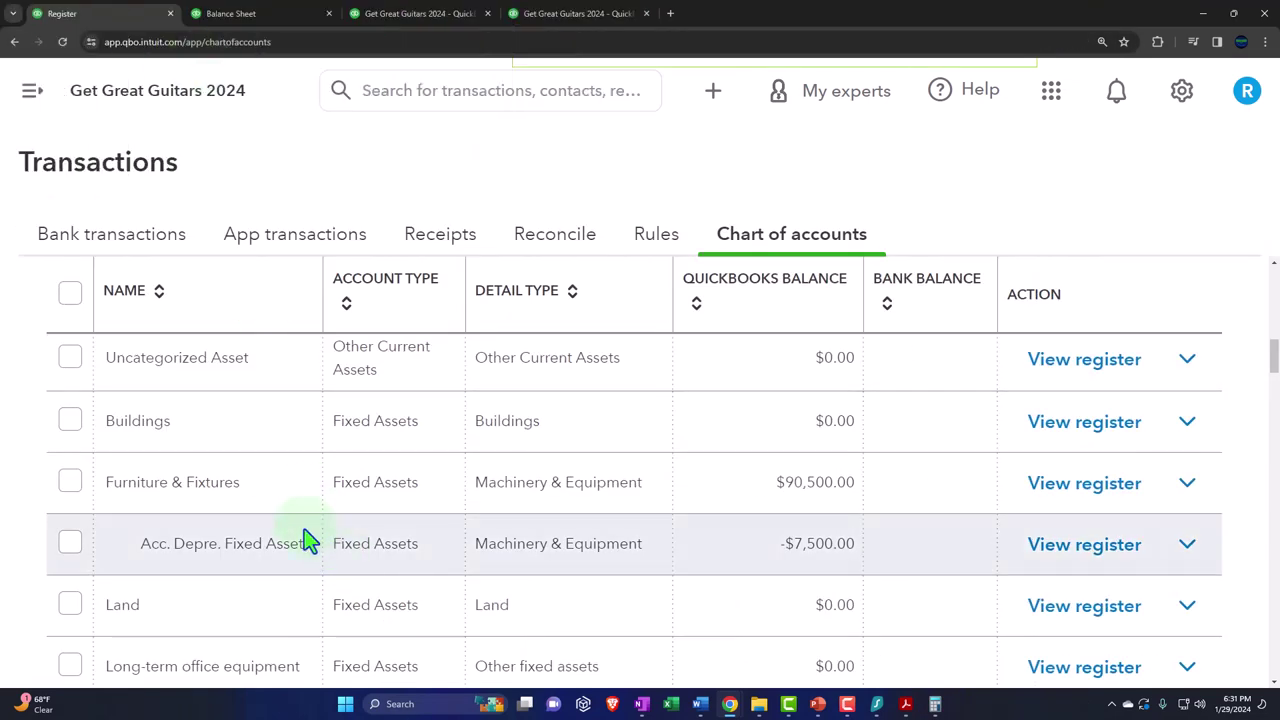
pyautogui.scroll(1, 180, 463)
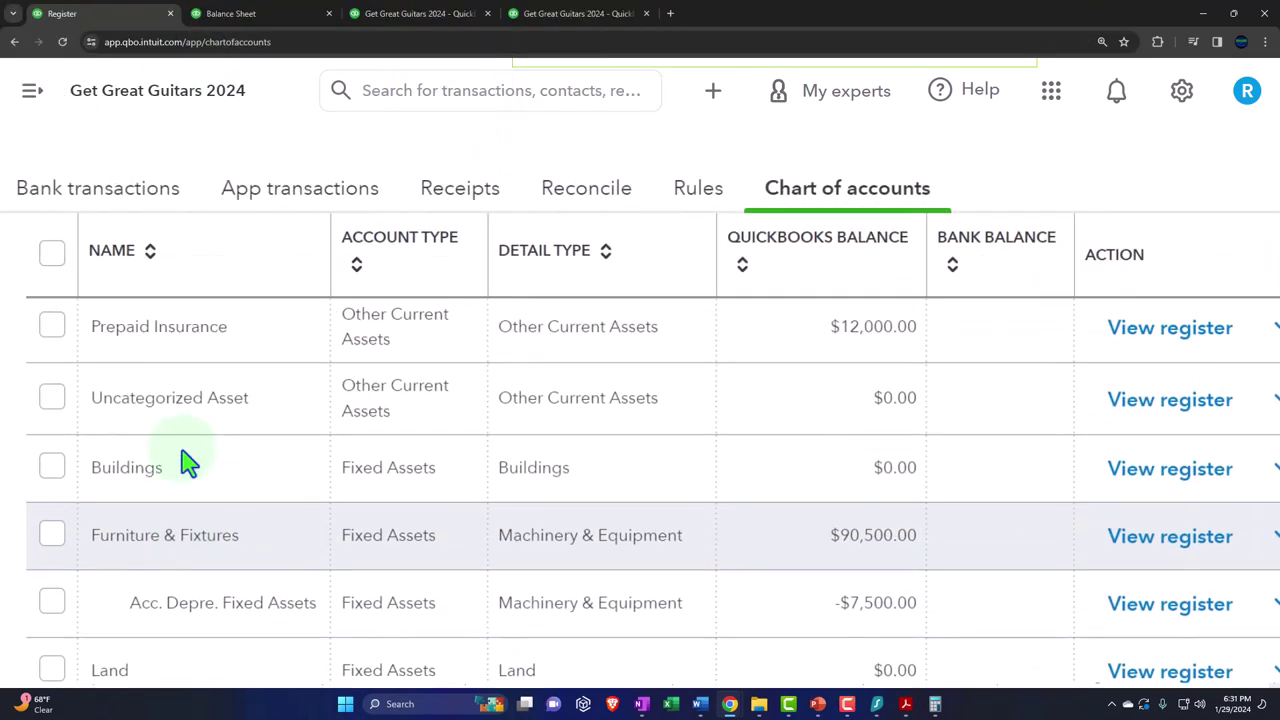
pyautogui.hotkey('ctrl', '-')
pyautogui.scroll(3, 183, 455)
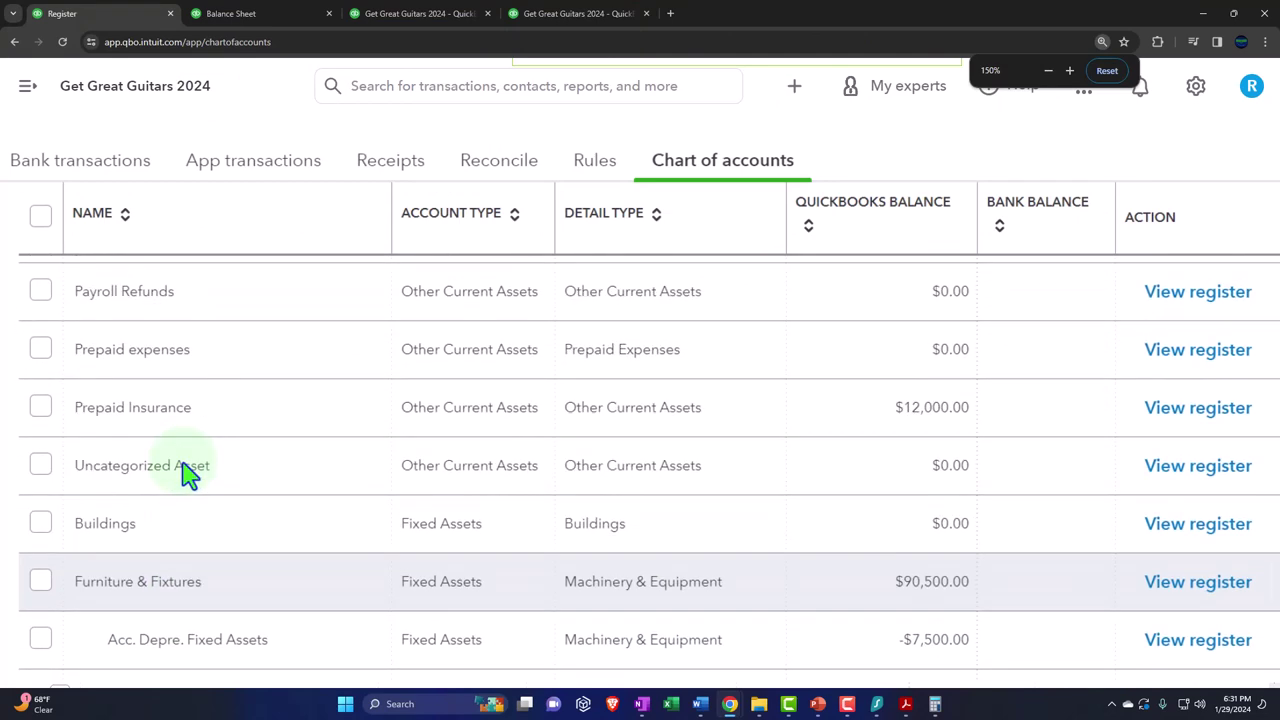
pyautogui.scroll(1, 186, 471)
pyautogui.scroll(-3, 184, 468)
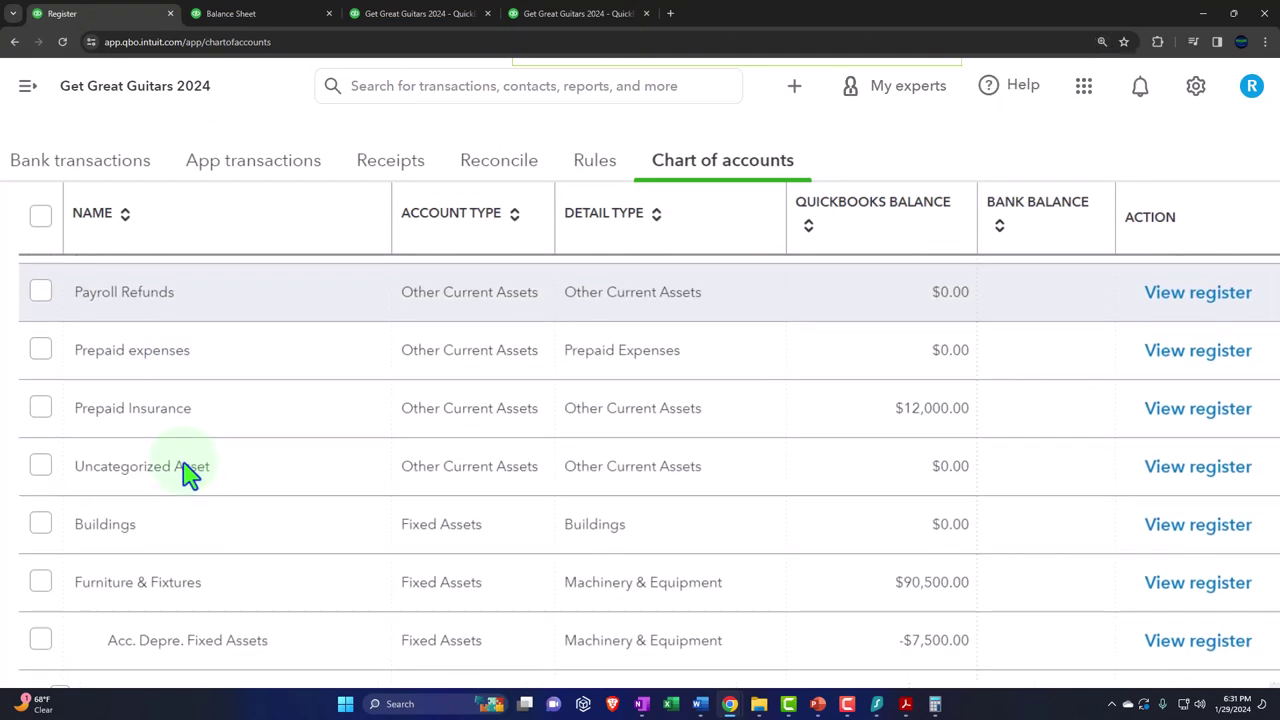
pyautogui.scroll(-2, 183, 464)
pyautogui.scroll(-1, 186, 468)
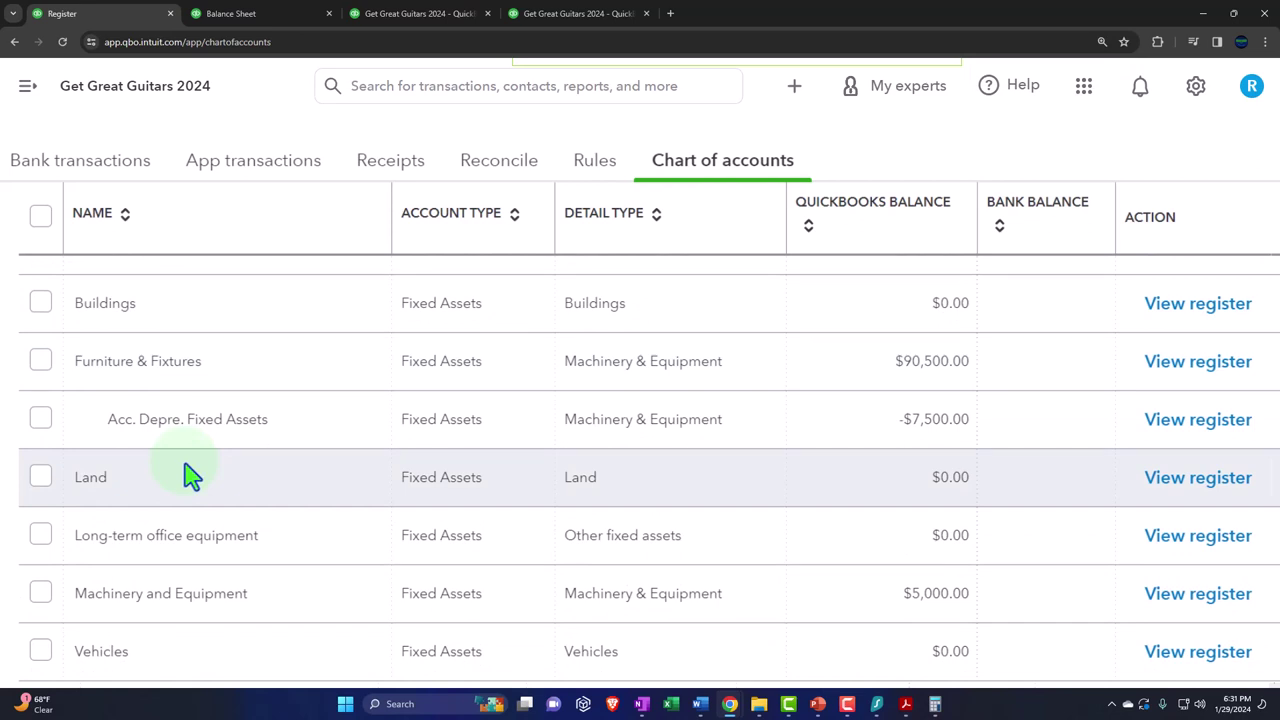
pyautogui.scroll(-1, 190, 477)
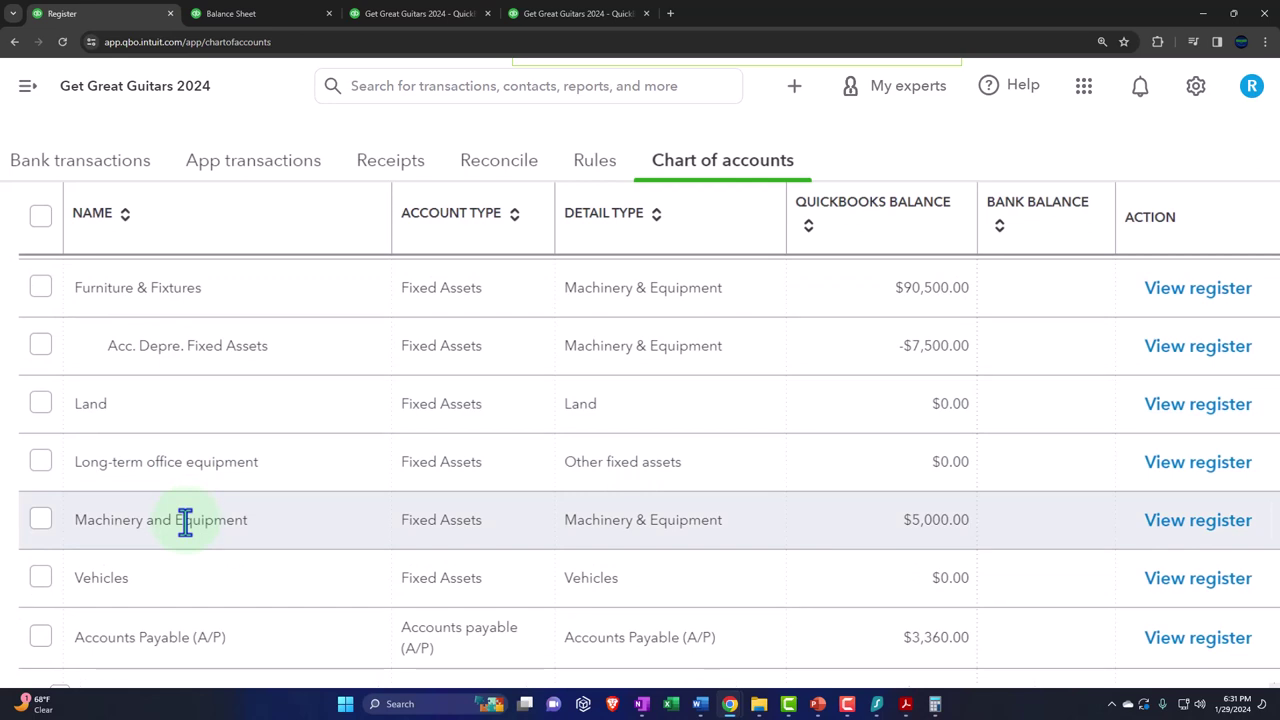
pyautogui.scroll(-1, 185, 520)
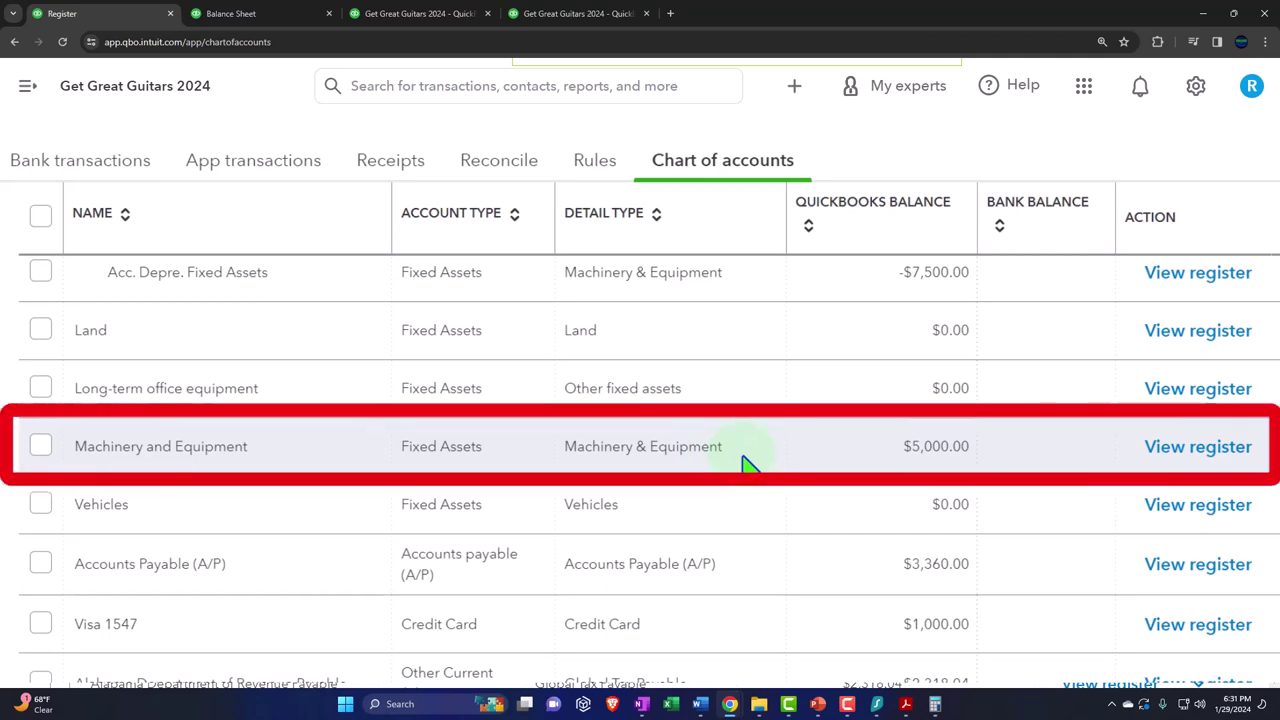
# Start a new asset account saved under Machinery and Equipment, with Machinery & Equipment as the tax form section.
pyautogui.scroll(5, 820, 514)
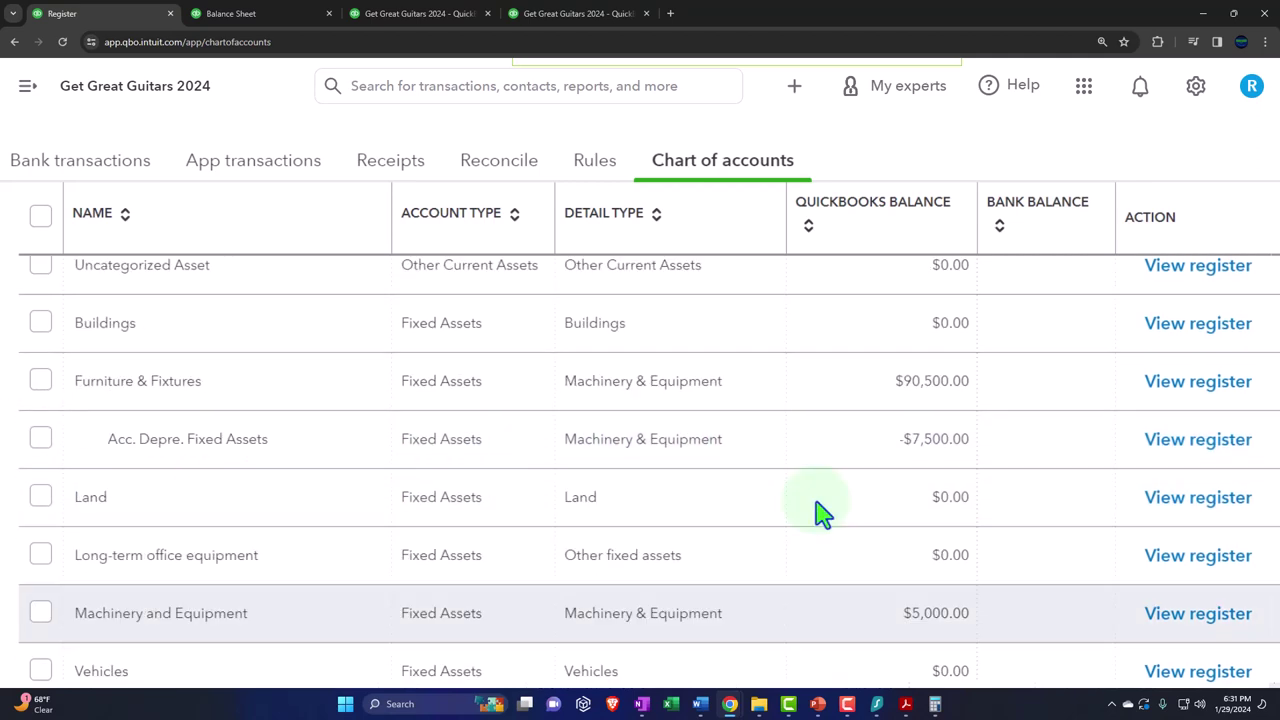
pyautogui.scroll(3, 820, 514)
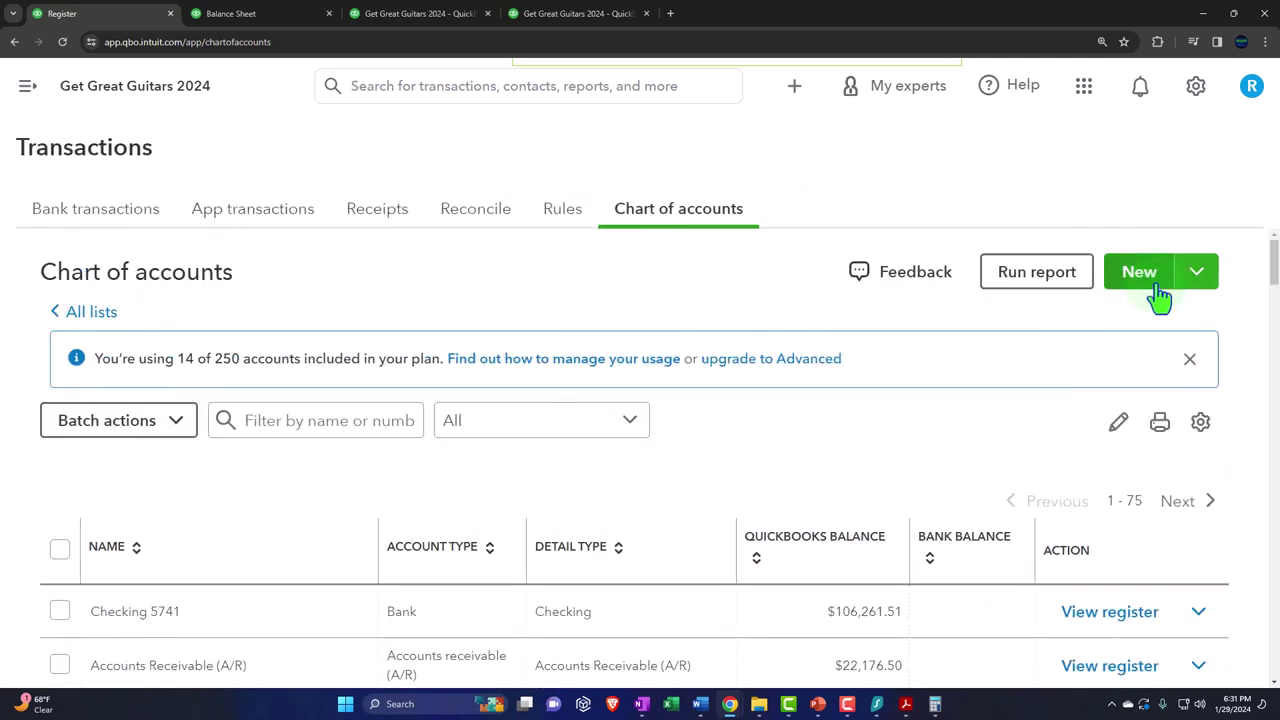
pyautogui.click(1150, 283)
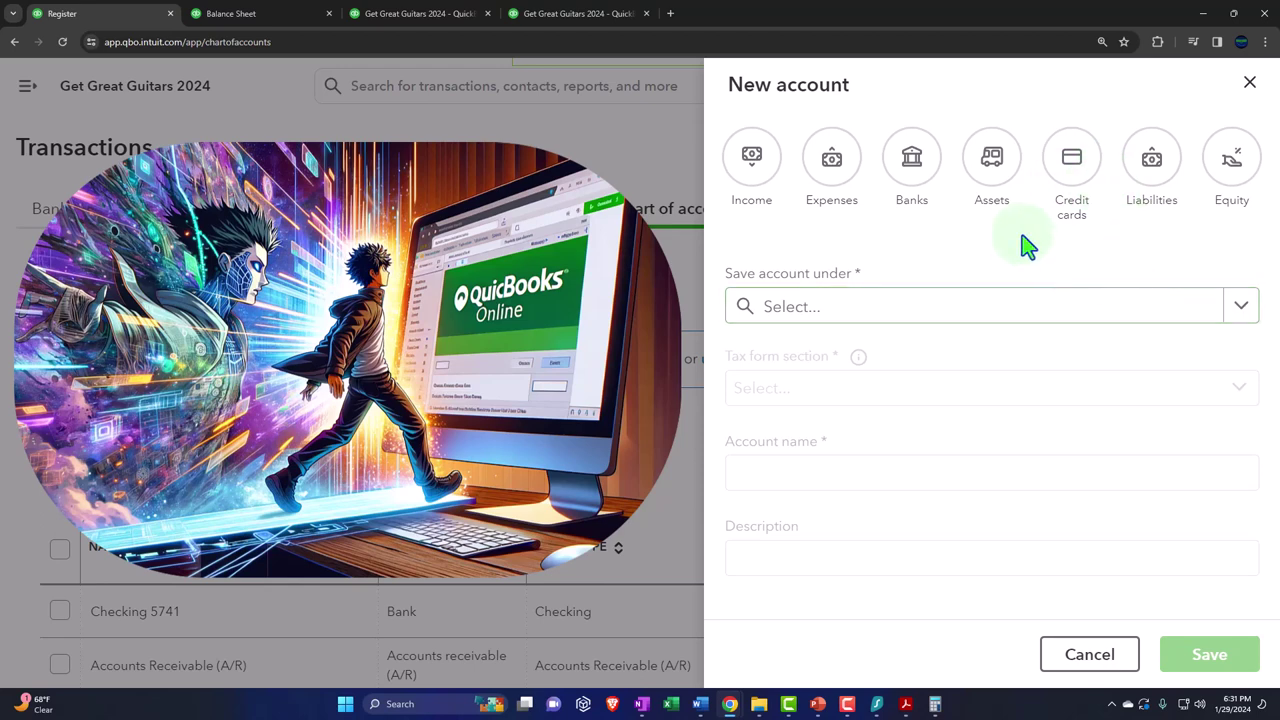
pyautogui.click(1003, 182)
pyautogui.click(1228, 312)
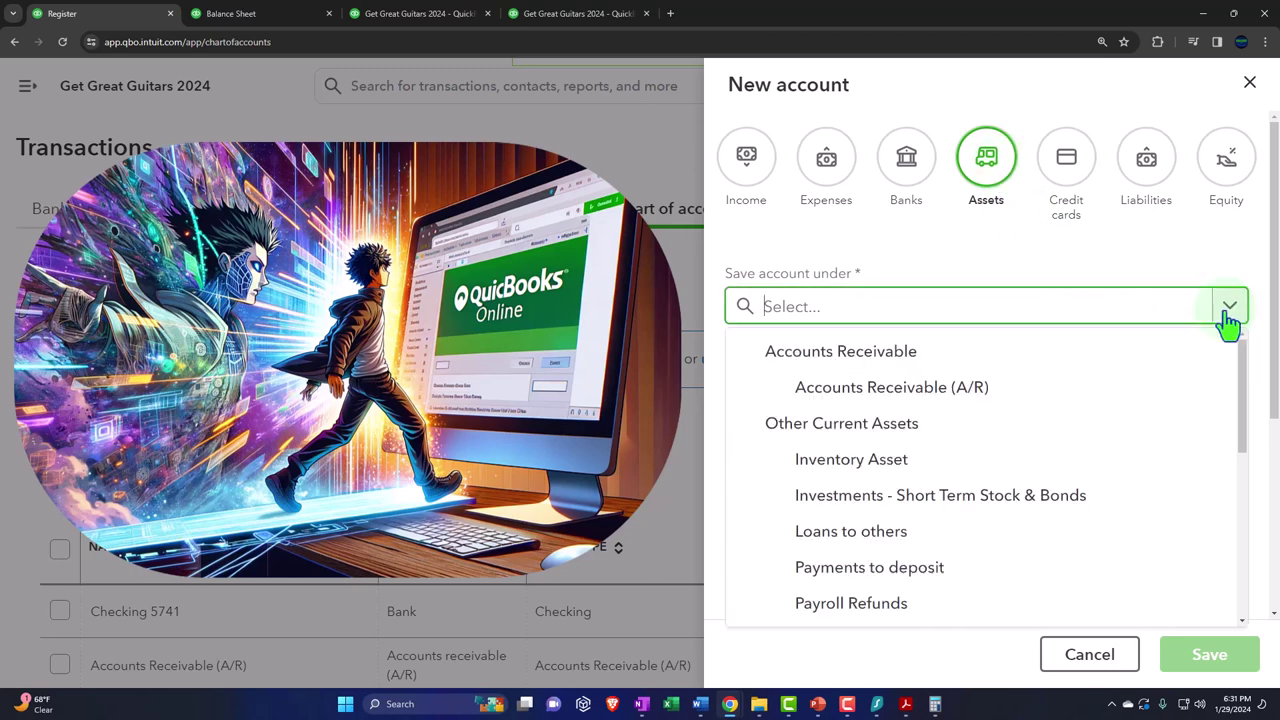
pyautogui.scroll(-3, 1034, 457)
pyautogui.scroll(-5, 1038, 455)
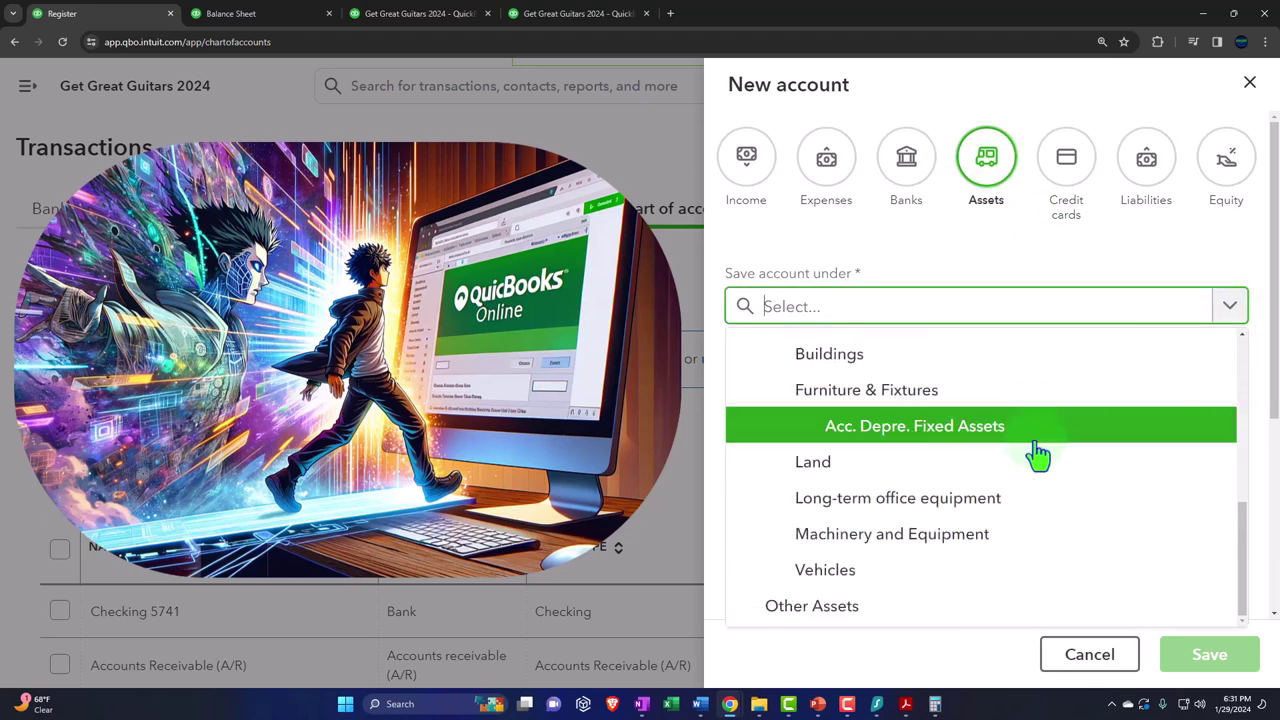
pyautogui.click(974, 534)
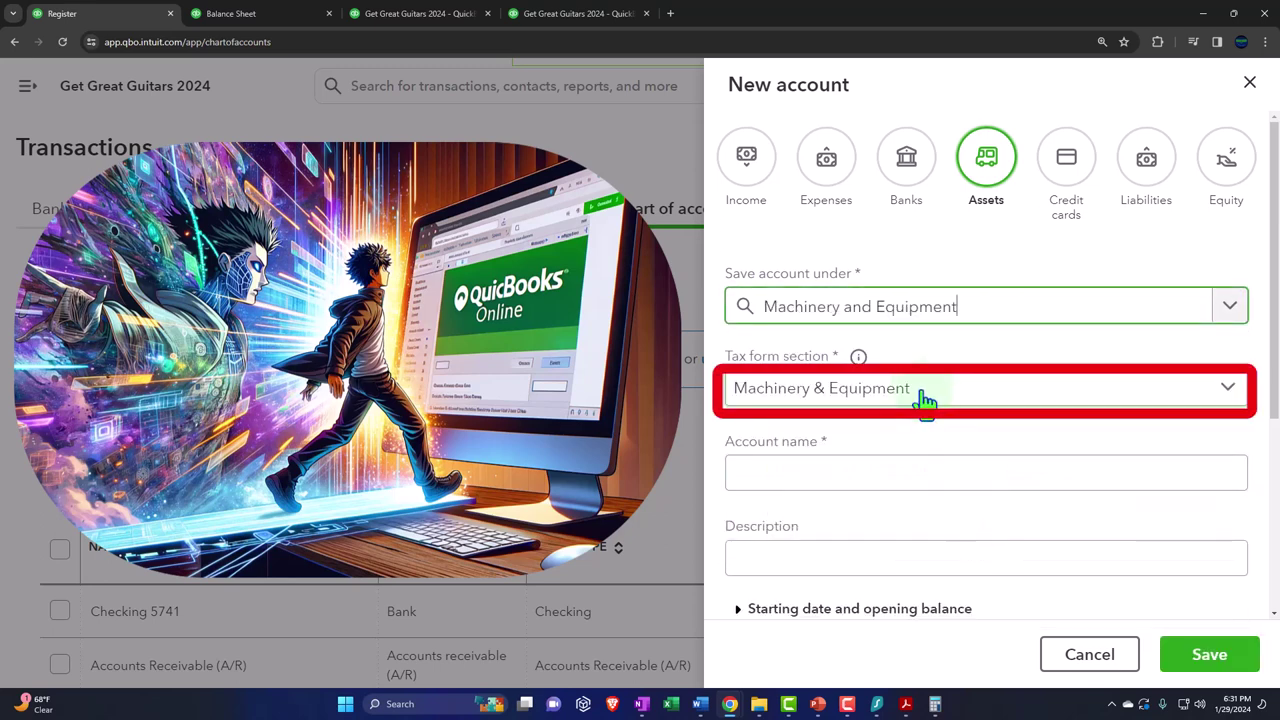
pyautogui.click(766, 395)
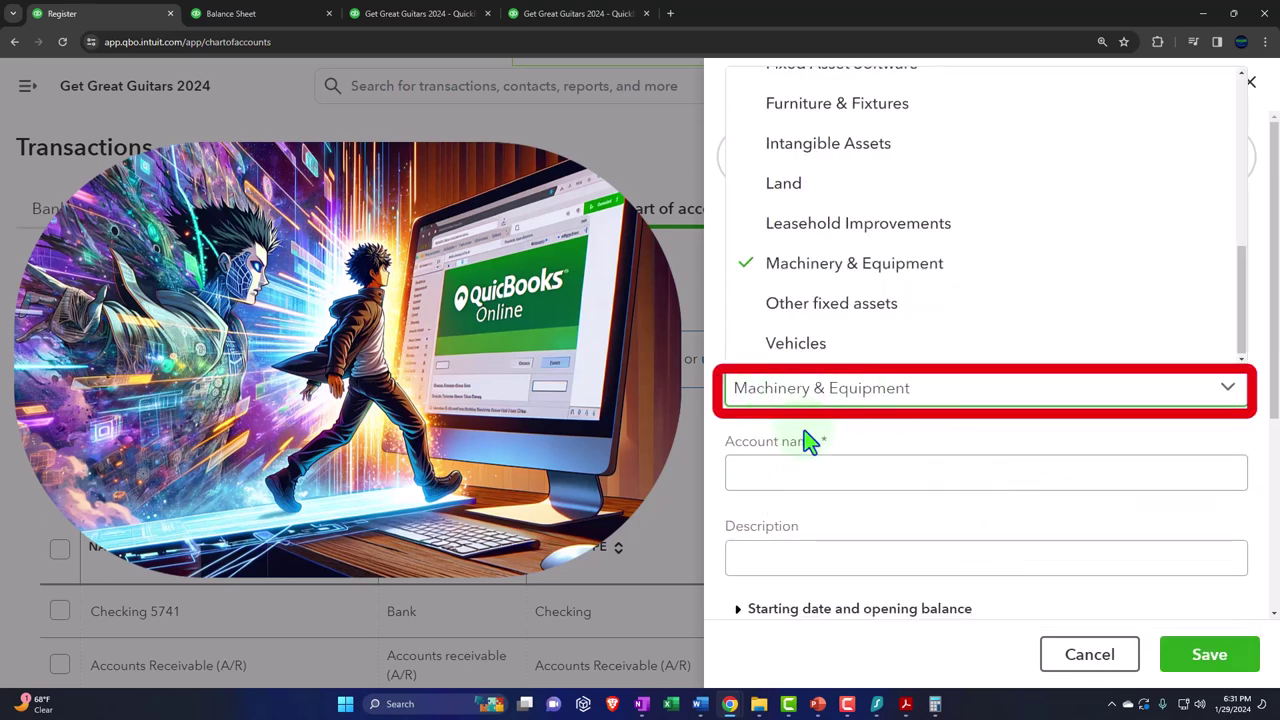
pyautogui.click(891, 404)
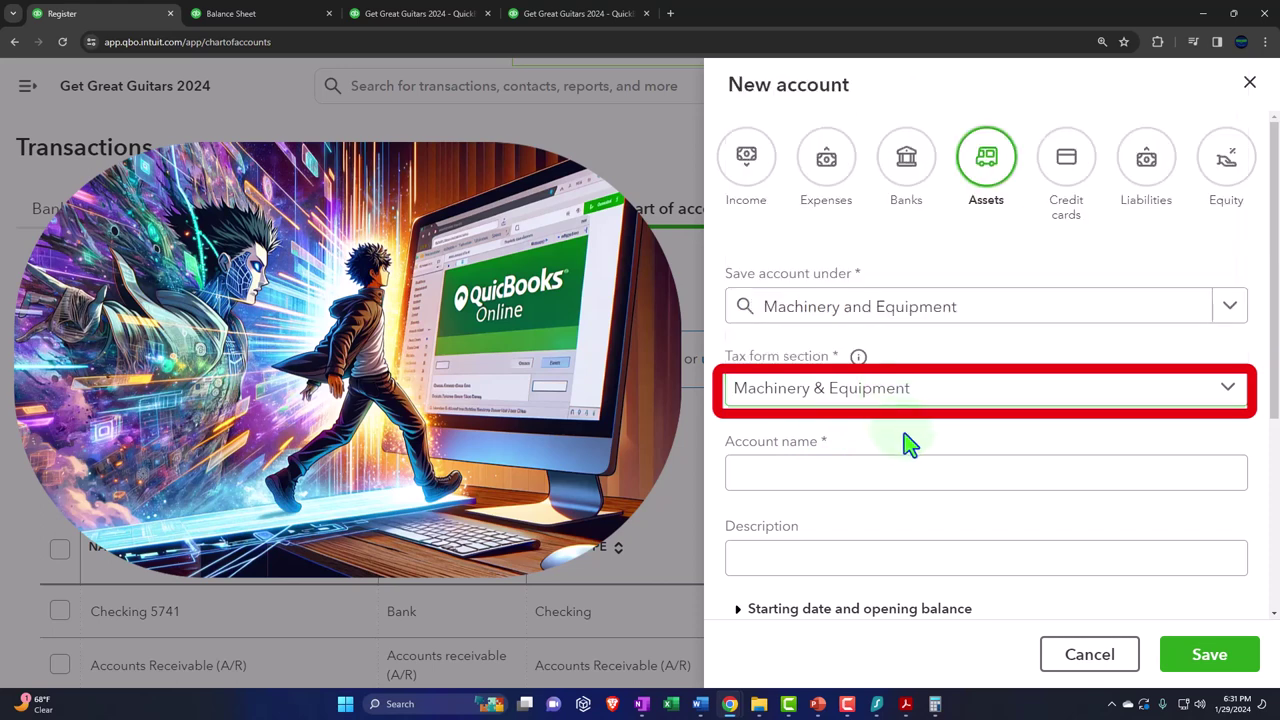
# Name the new account "Acc. Derpe. Machinery & Equipment", save it, and check its place in the account list.
pyautogui.click(876, 476)
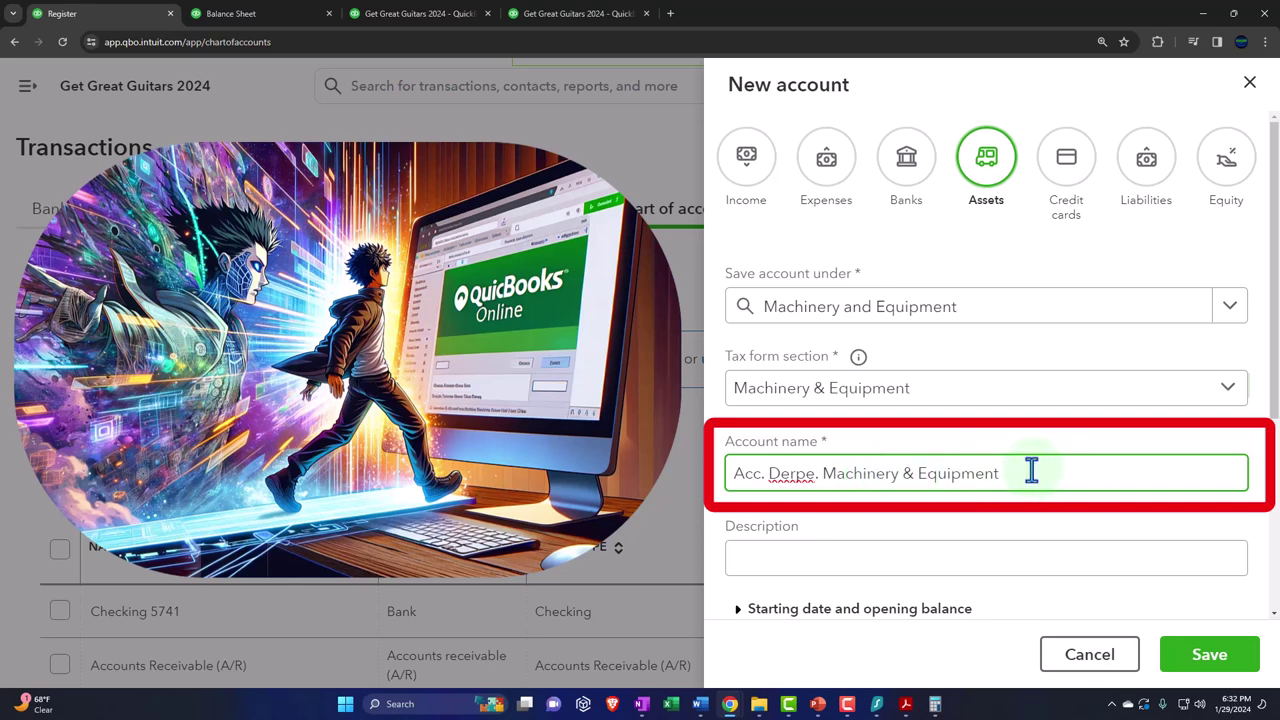
pyautogui.scroll(-3, 997, 468)
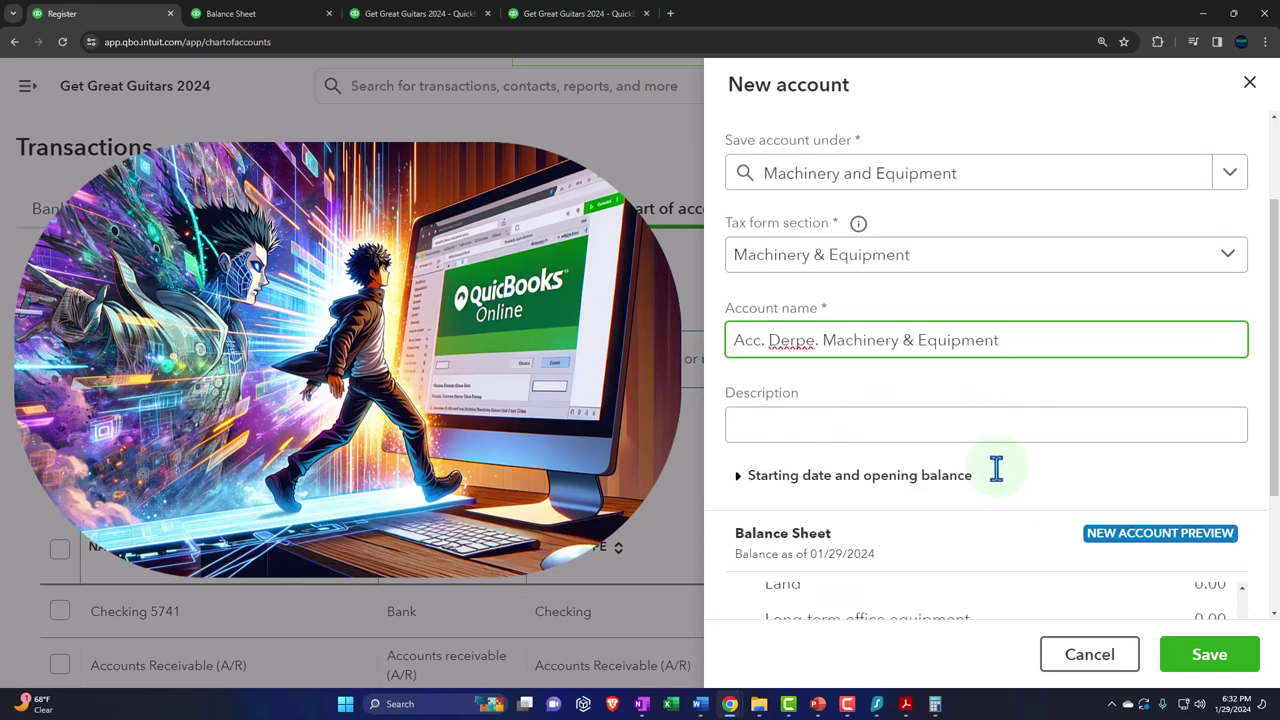
pyautogui.scroll(-1, 1000, 480)
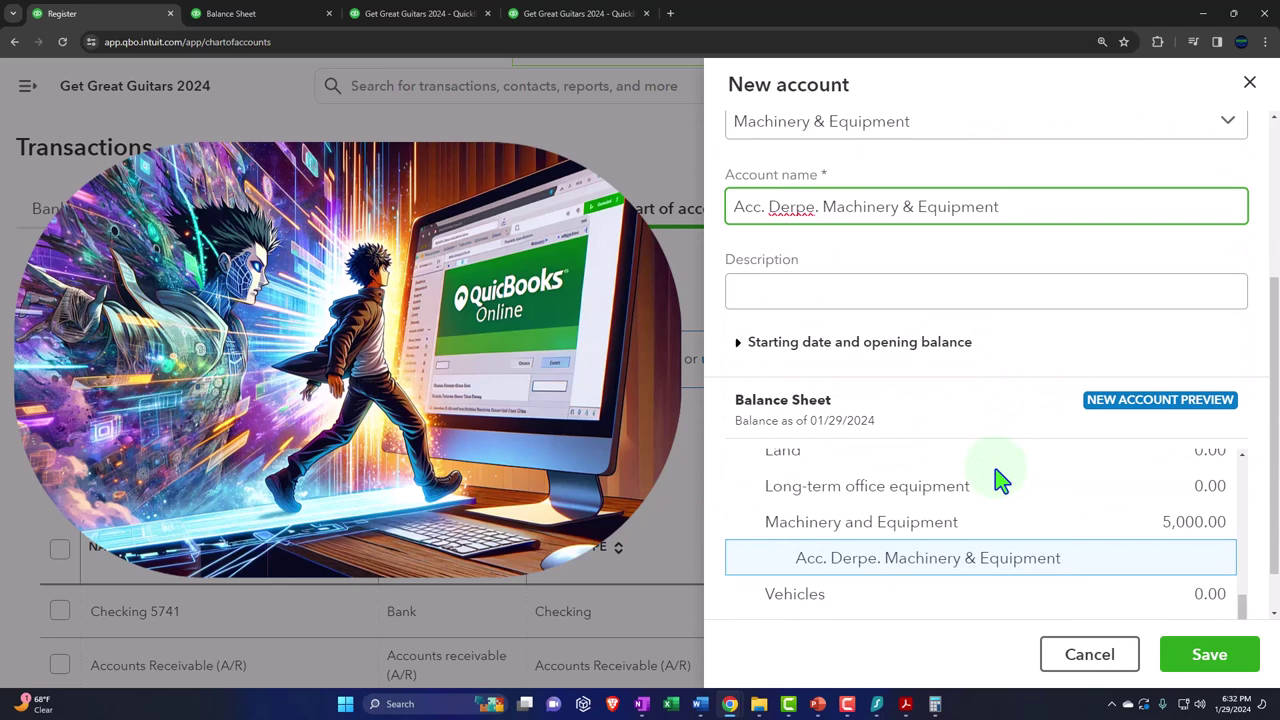
pyautogui.click(1206, 668)
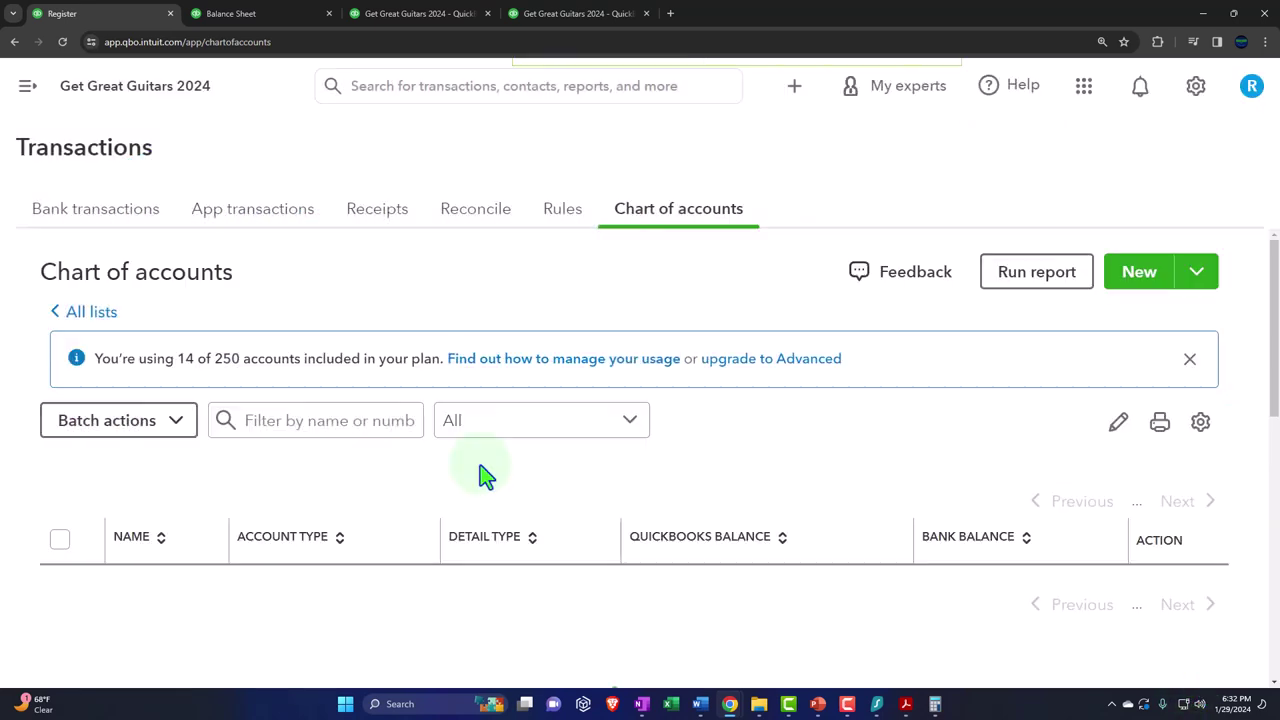
pyautogui.scroll(-4, 335, 485)
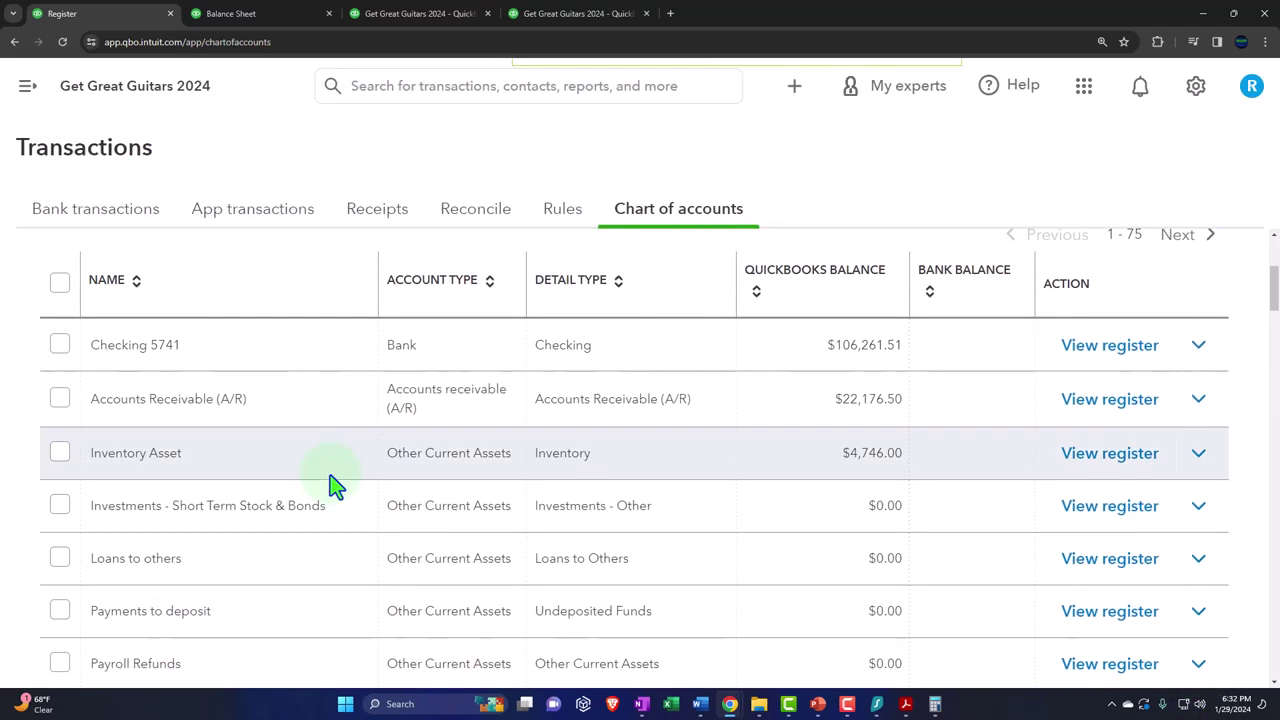
pyautogui.scroll(-4, 335, 485)
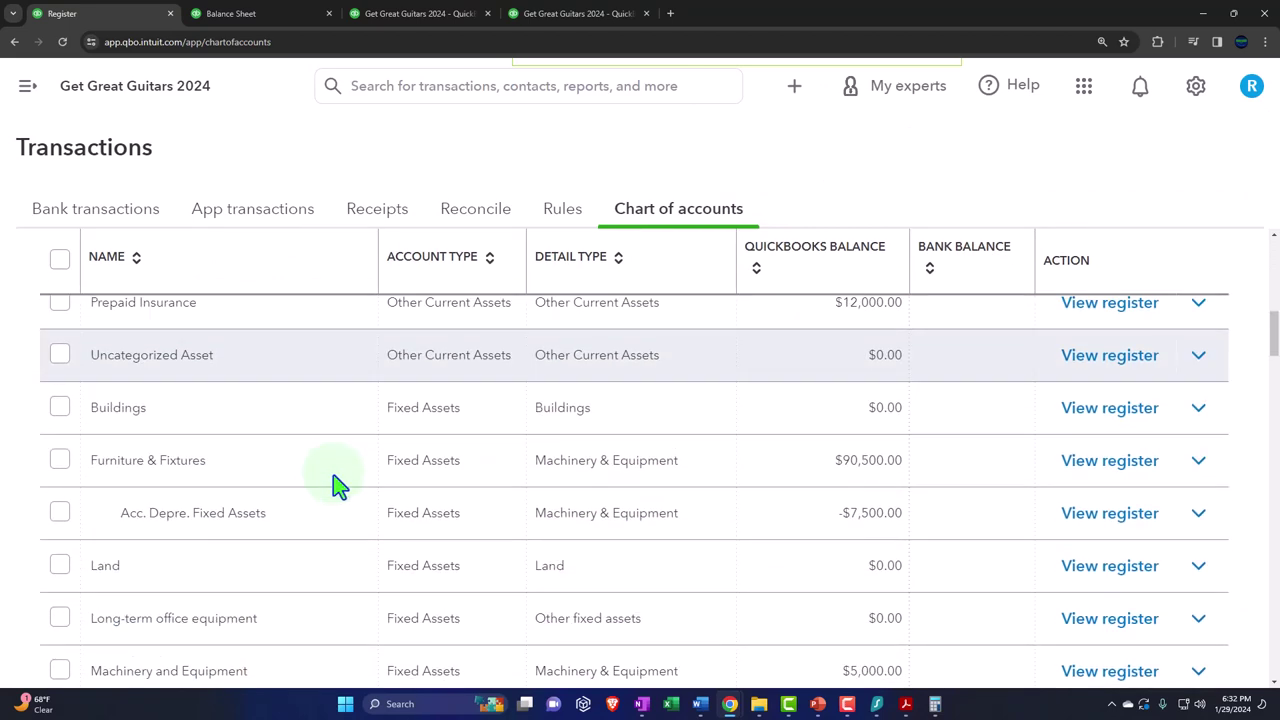
pyautogui.scroll(2, 338, 485)
pyautogui.scroll(-3, 338, 485)
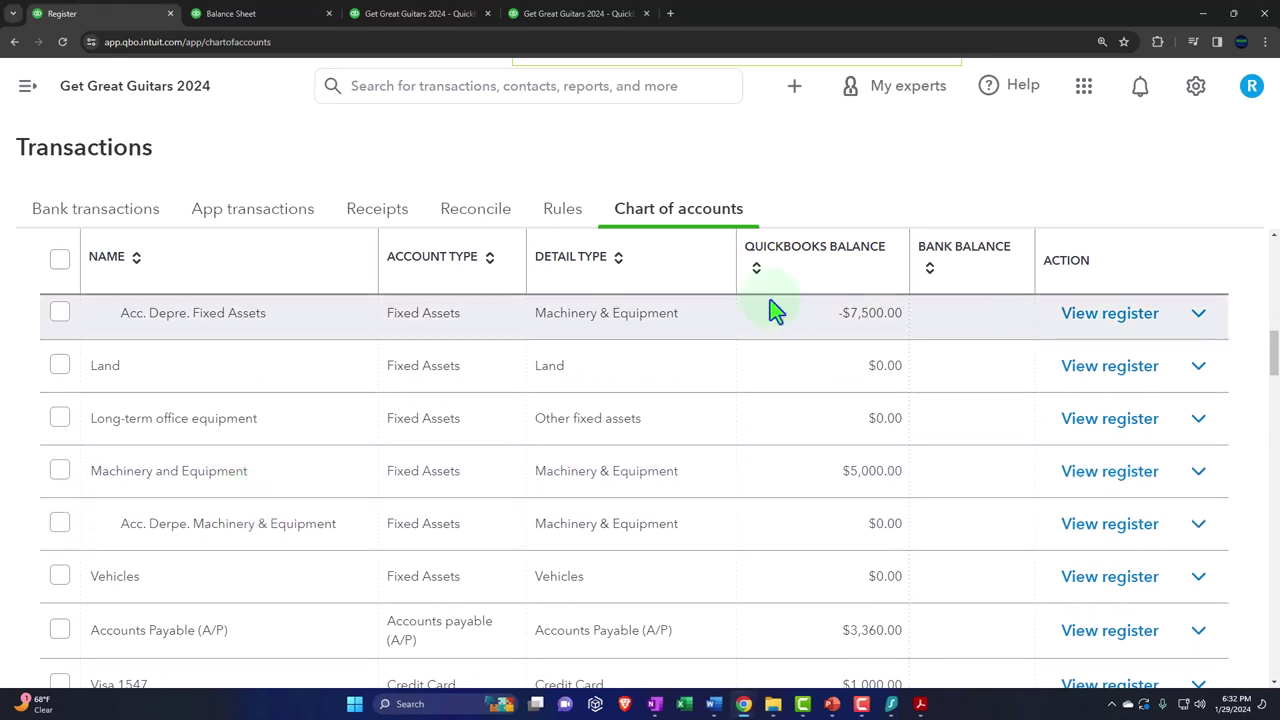
# Go to the balance sheet and review the accounts listed under Fixed Assets.
pyautogui.click(231, 13)
pyautogui.scroll(6, 583, 417)
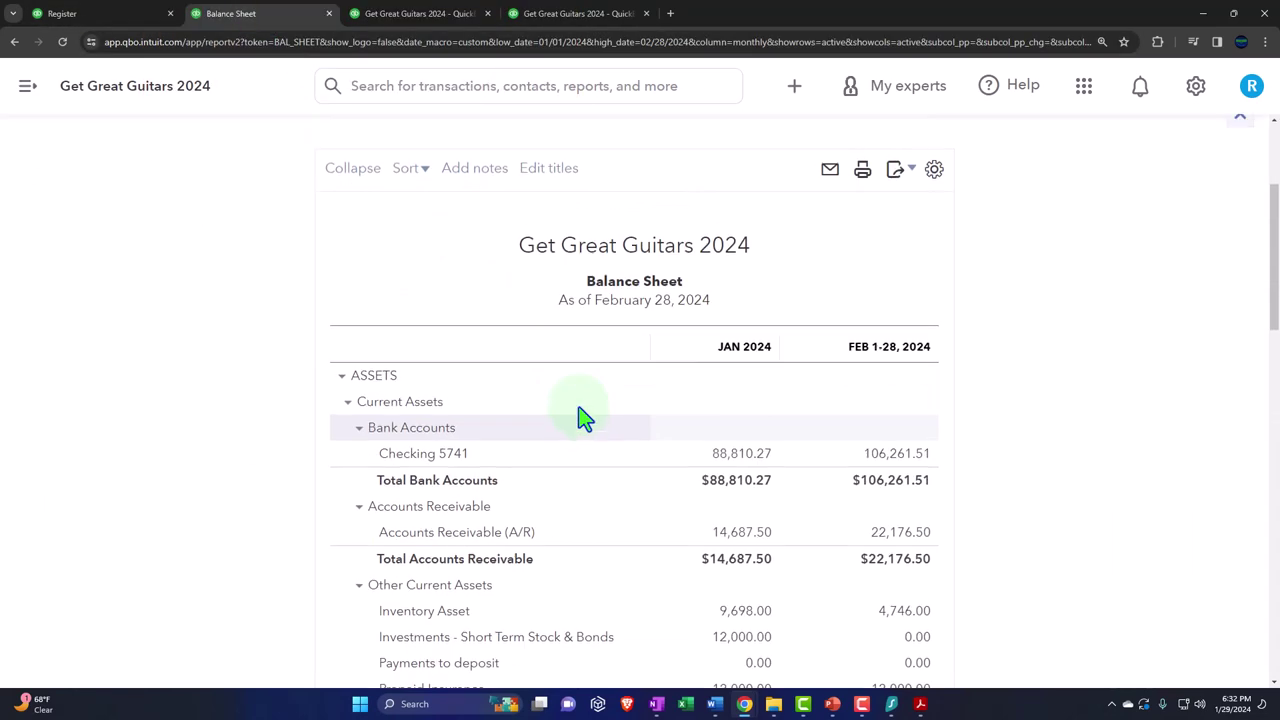
pyautogui.scroll(-3, 703, 467)
pyautogui.scroll(-3, 703, 467)
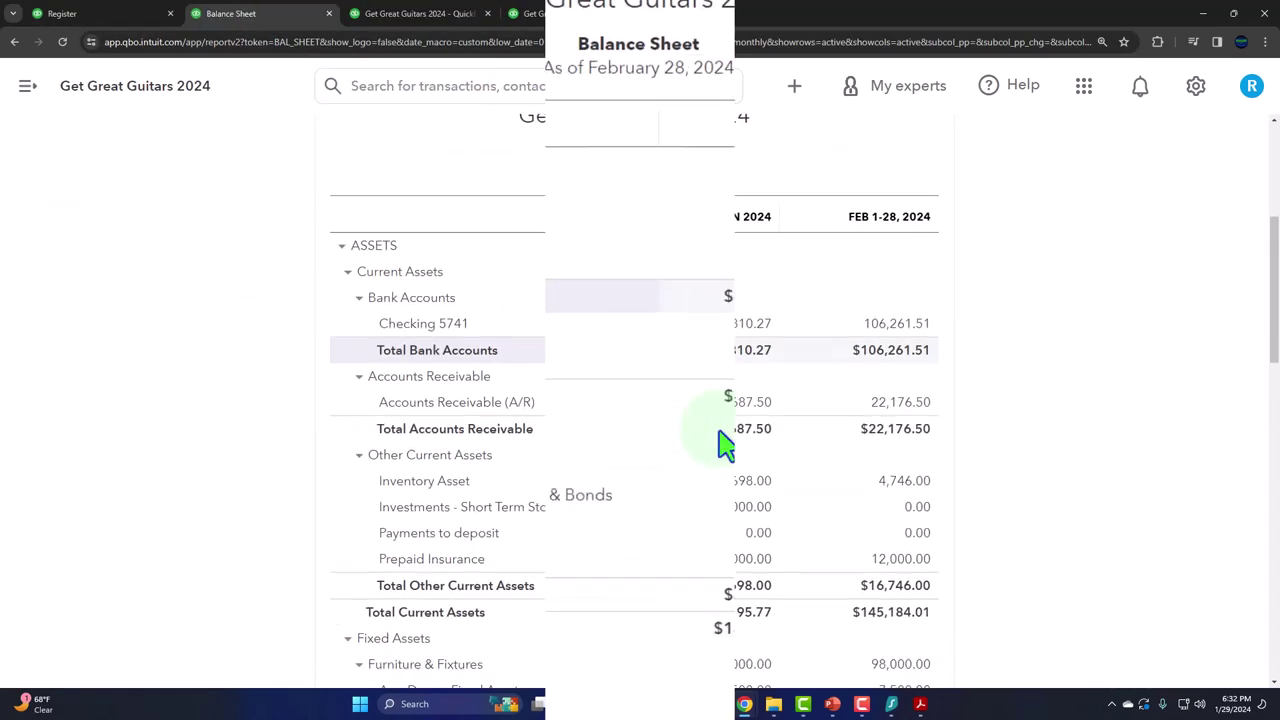
pyautogui.scroll(-1, 727, 447)
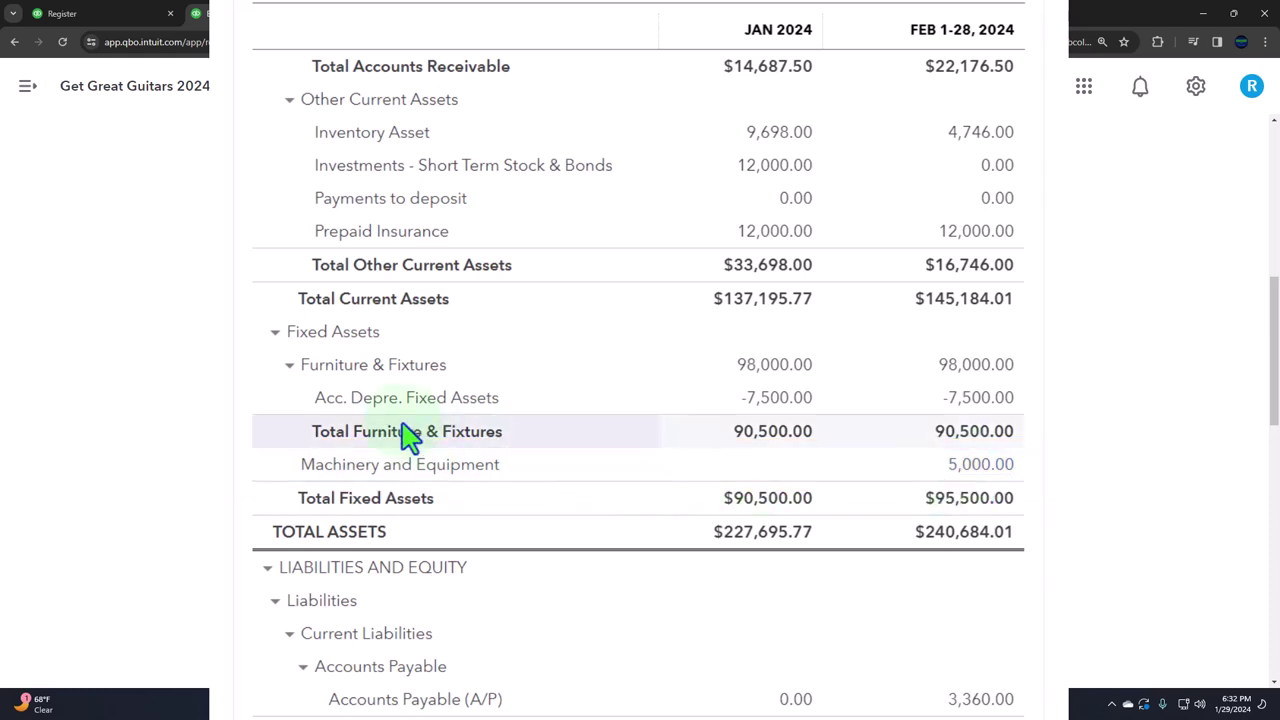
# Collapse and re-expand the Furniture & Fixtures and Fixed Assets groups, and compare their balances with the schedule in Depreciation Book.pdf.
pyautogui.click(290, 366)
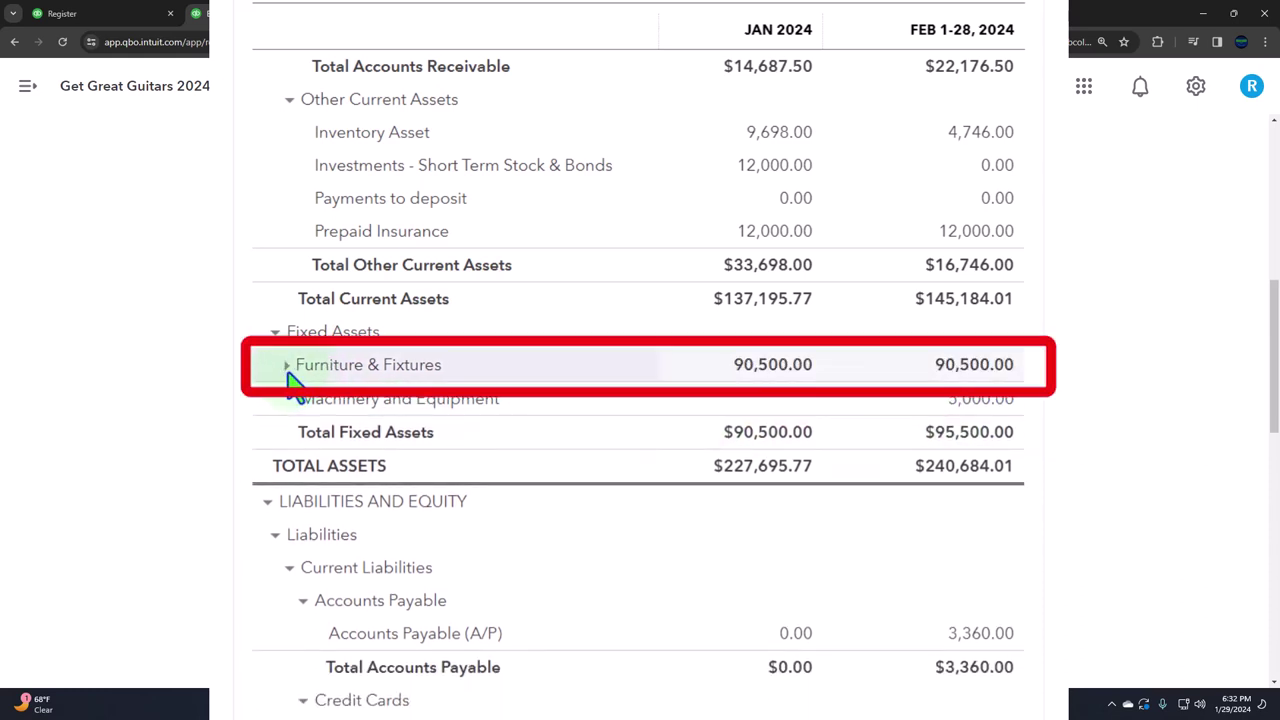
pyautogui.click(290, 366)
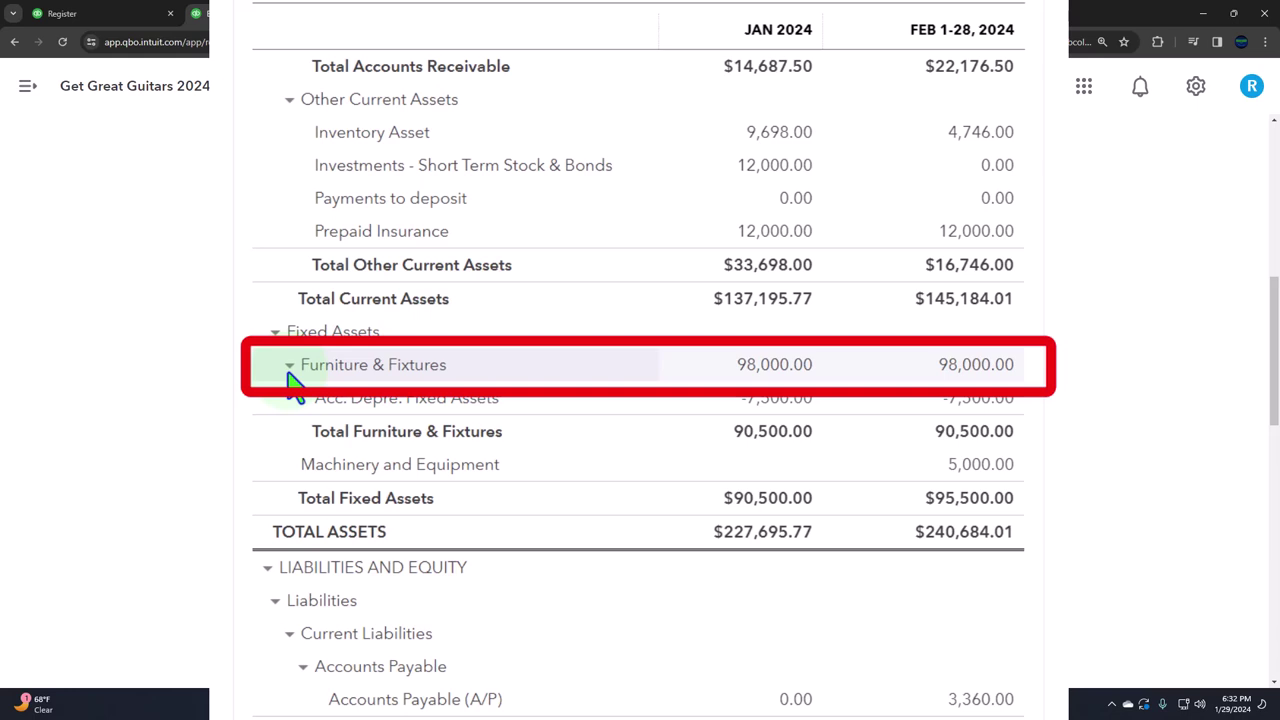
pyautogui.click(276, 333)
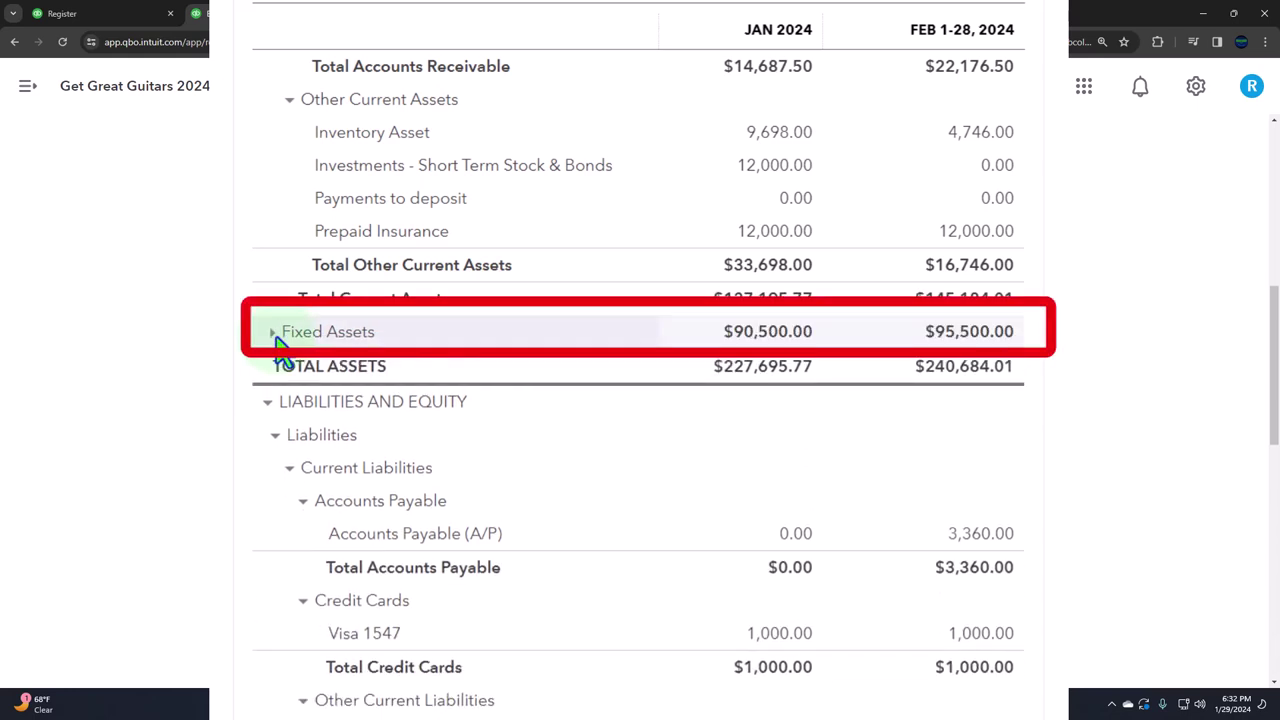
pyautogui.click(276, 336)
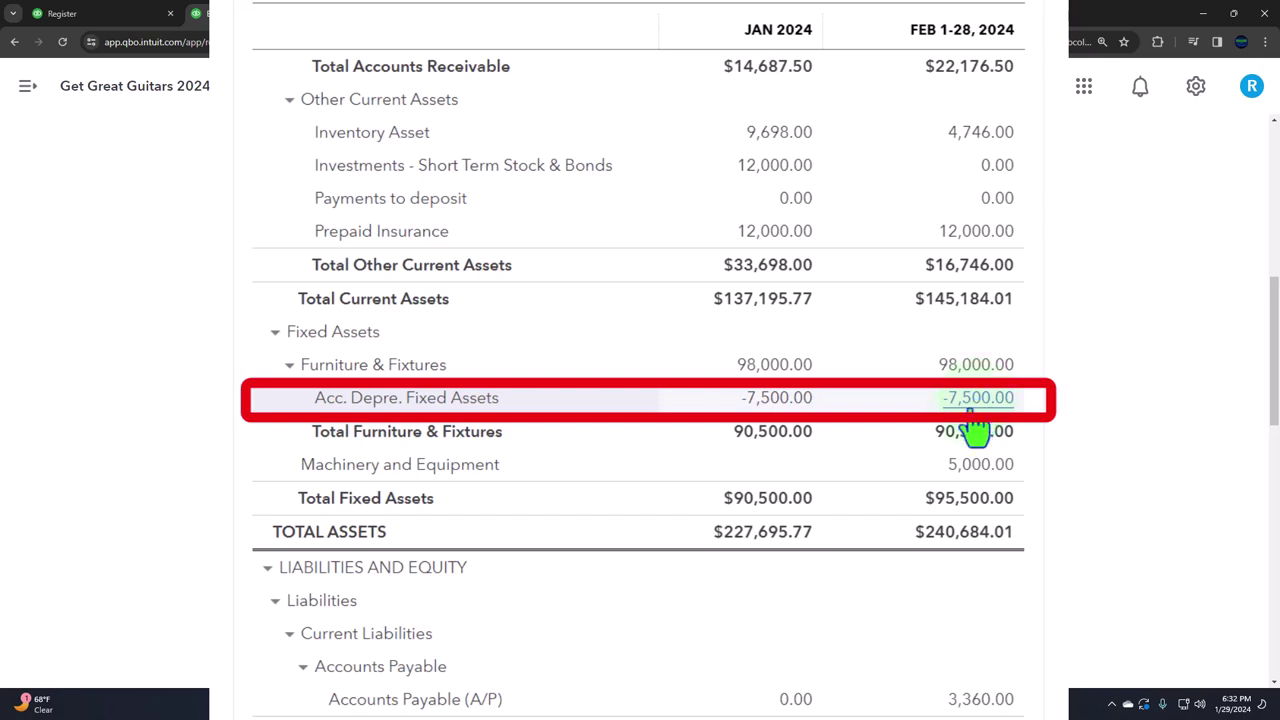
pyautogui.click(290, 366)
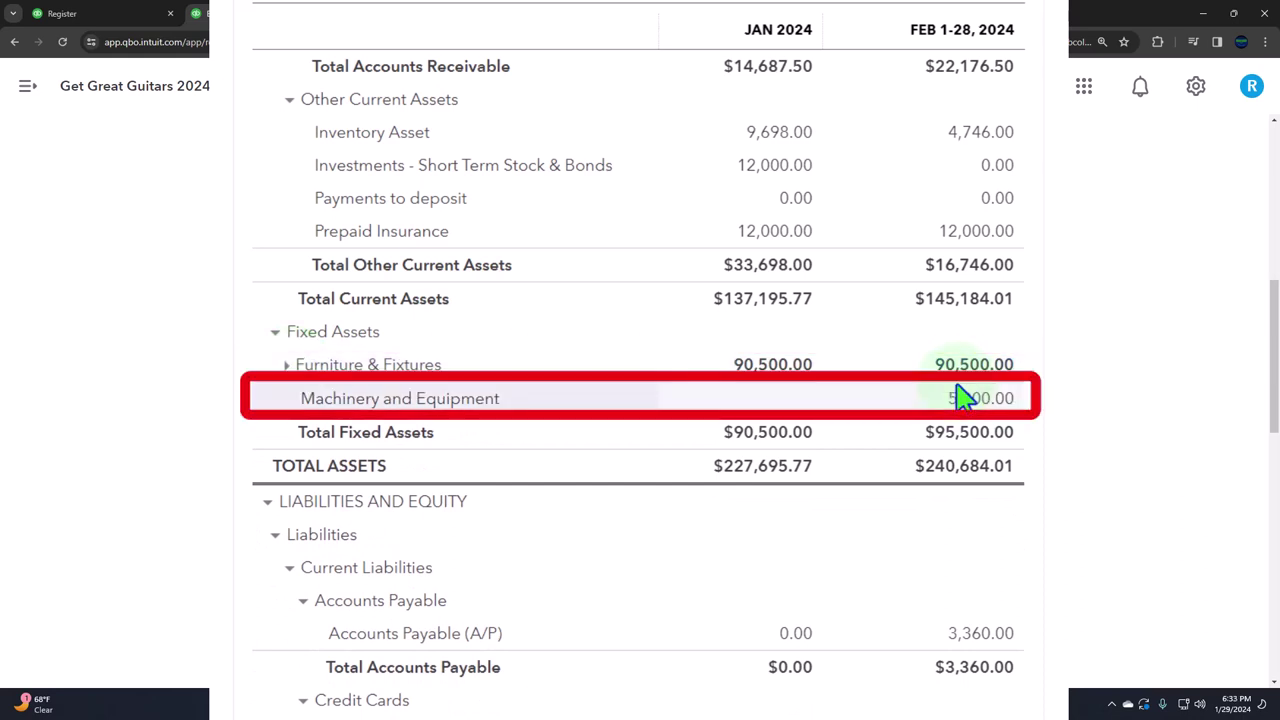
pyautogui.click(288, 368)
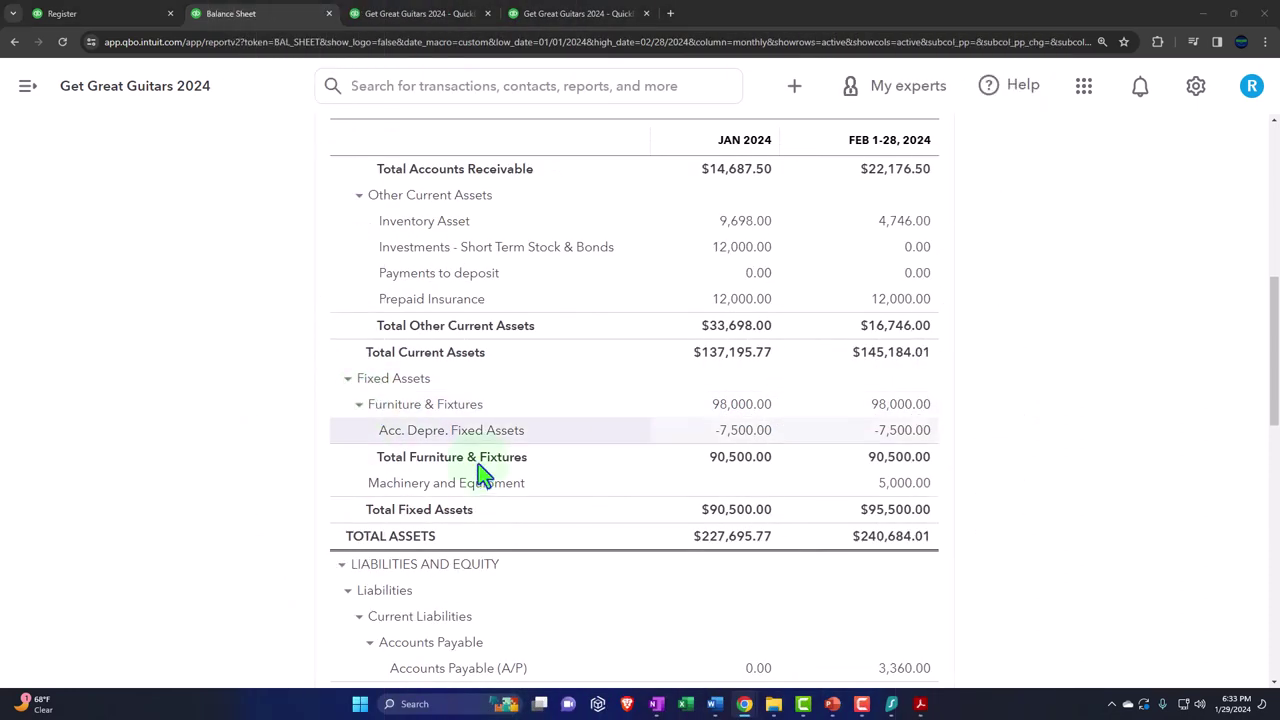
pyautogui.click(920, 703)
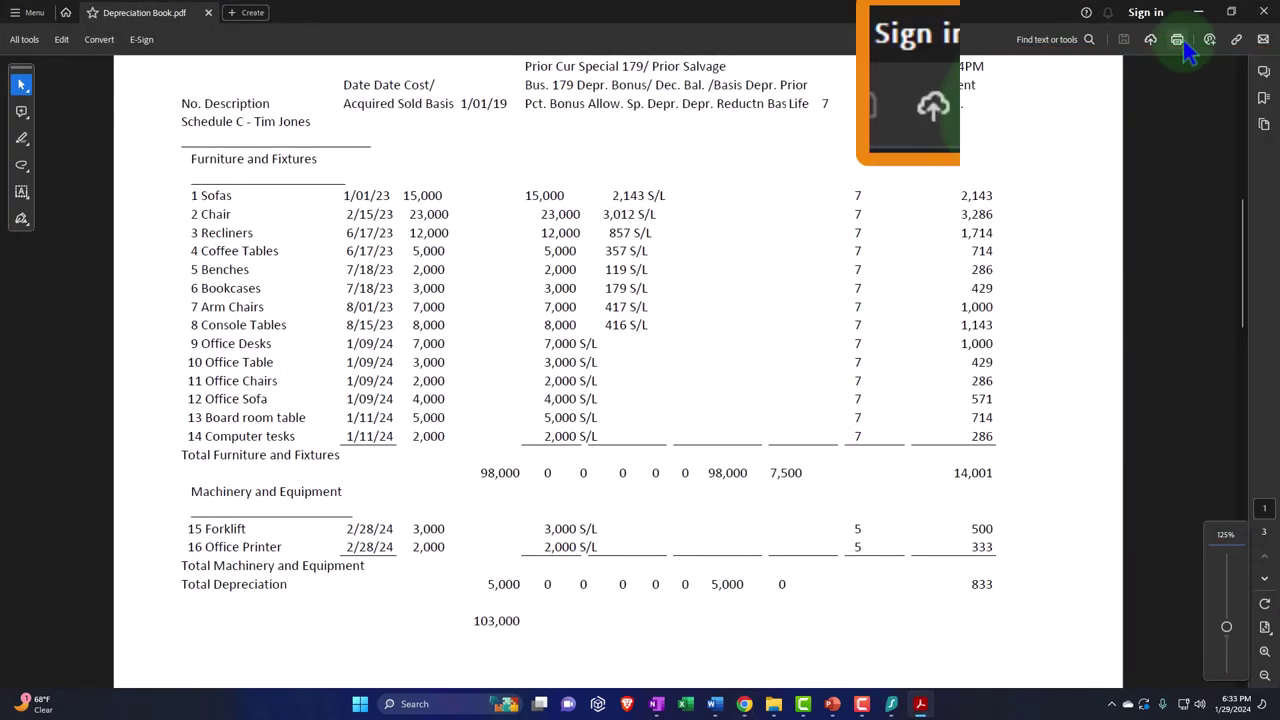
pyautogui.click(1163, 14)
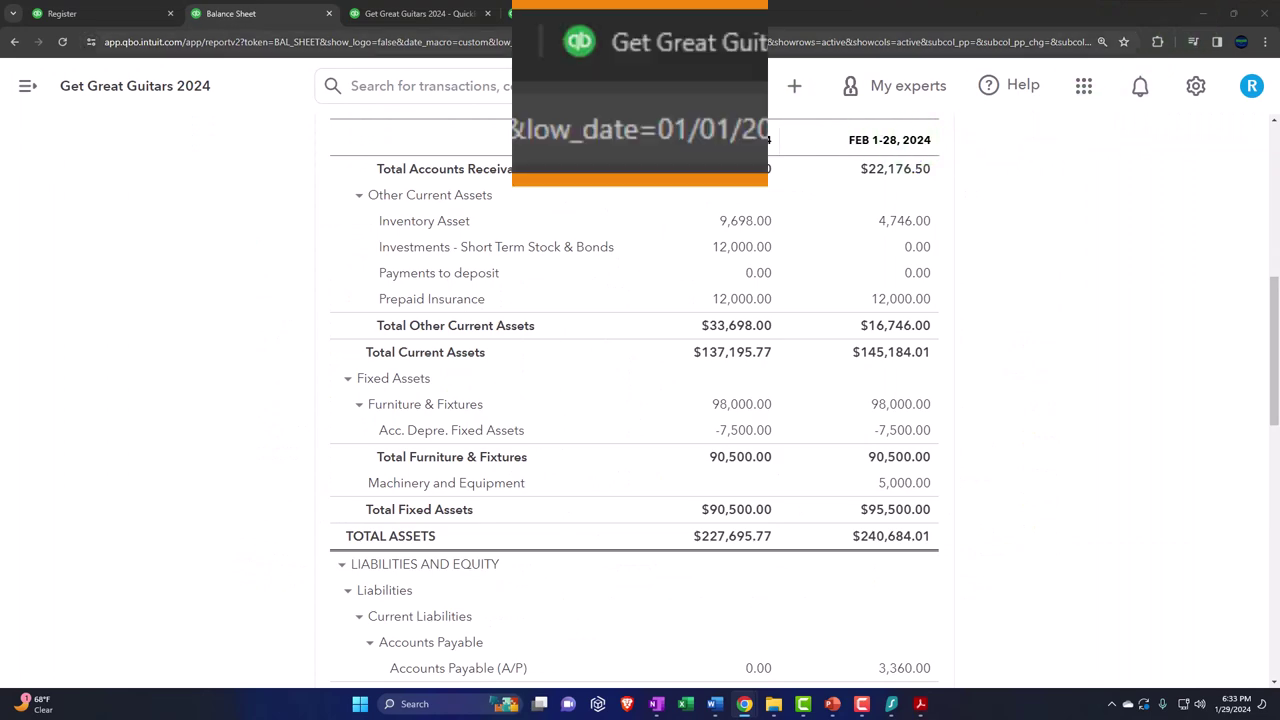
# Rerun the Trial Balance report for 01/01/2024 to 02/28/2024 and examine the fixed asset and accumulated depreciation lines.
pyautogui.click(526, 13)
pyautogui.scroll(3, 449, 346)
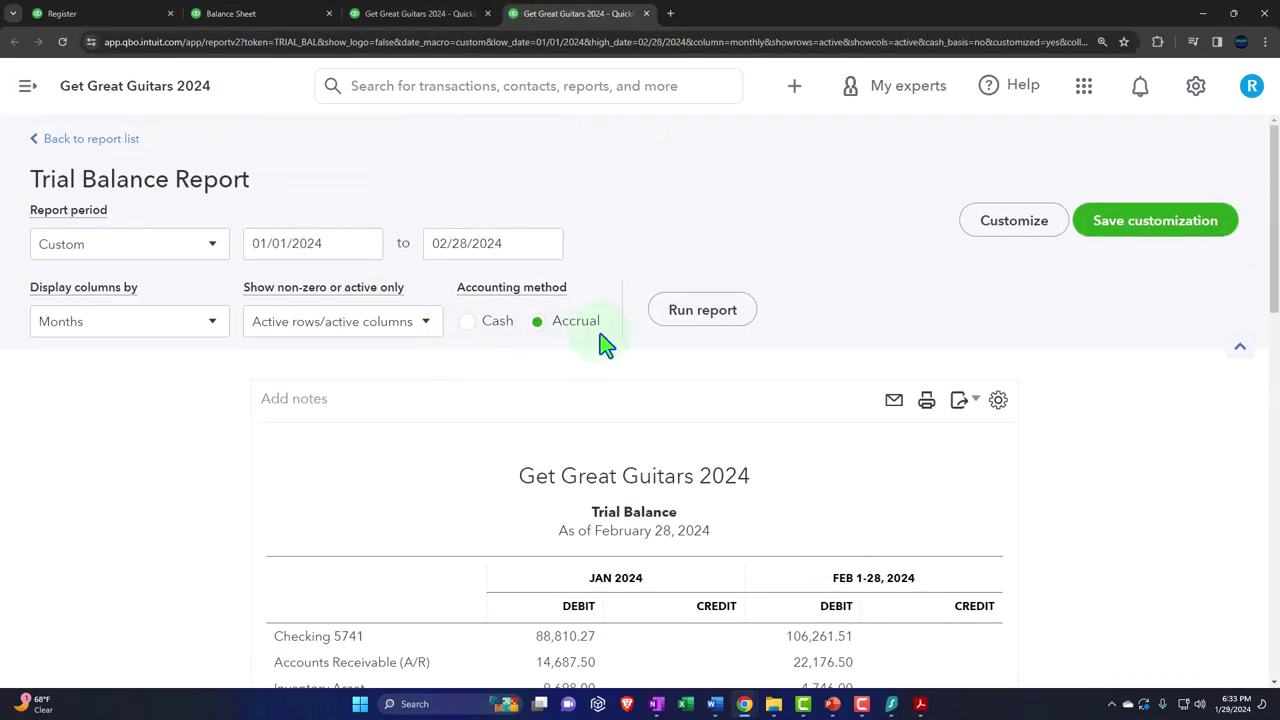
pyautogui.click(660, 320)
pyautogui.scroll(-3, 460, 386)
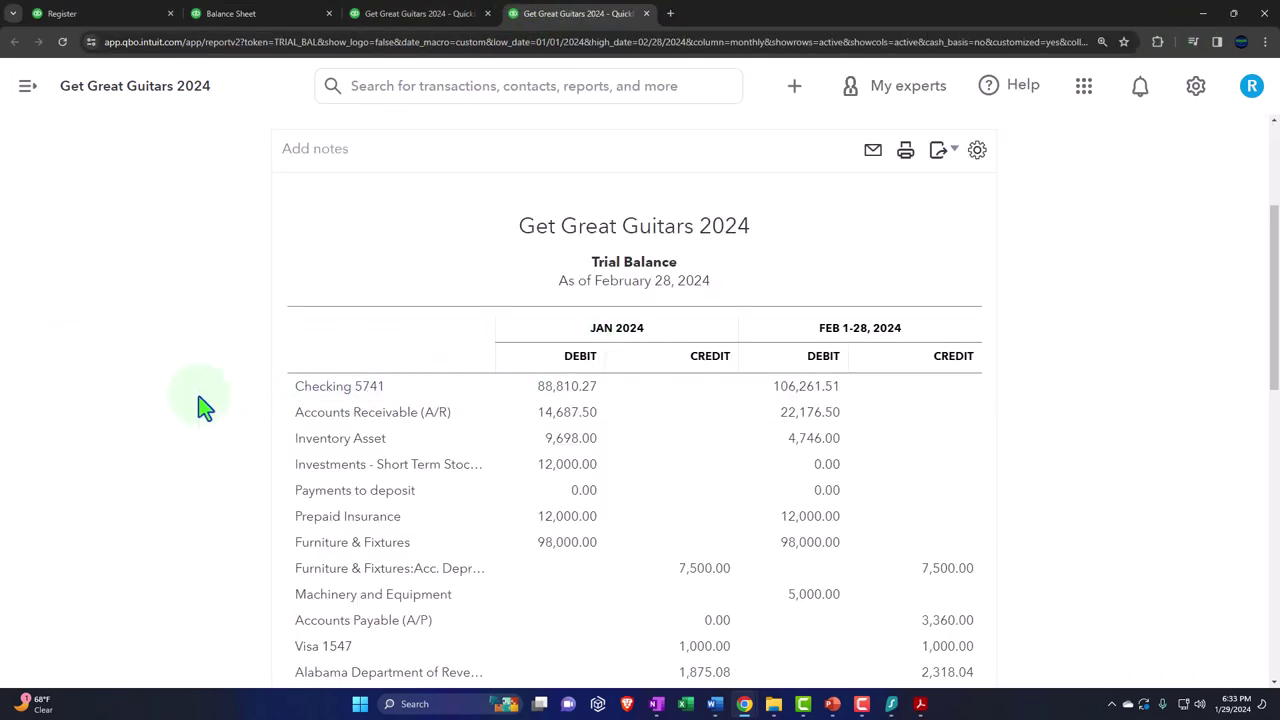
pyautogui.scroll(-1, 196, 406)
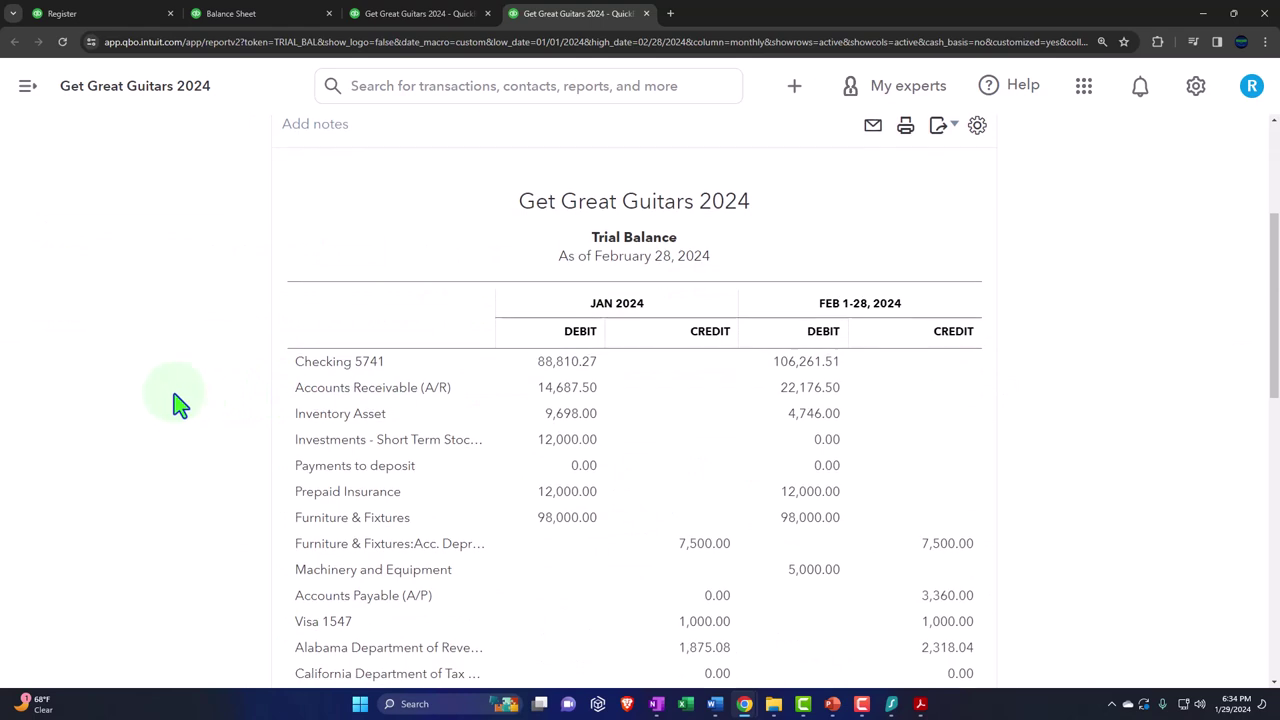
pyautogui.hotkey('ctrl', '+')
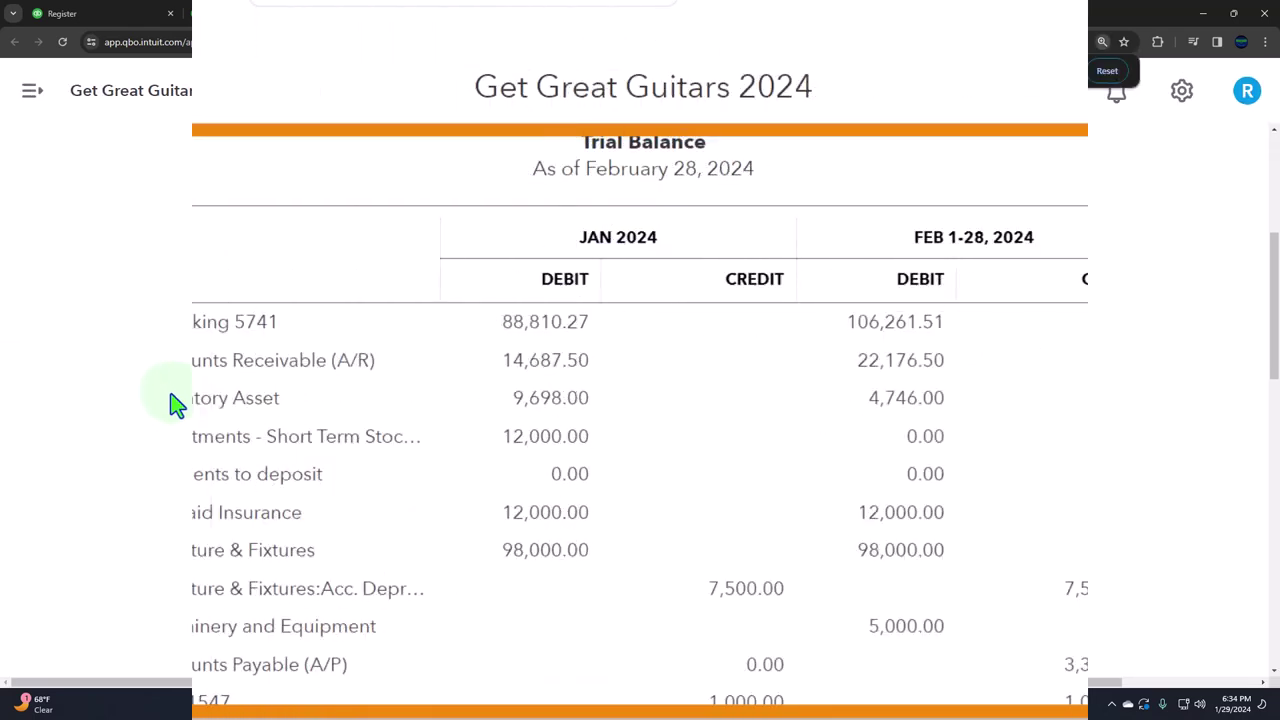